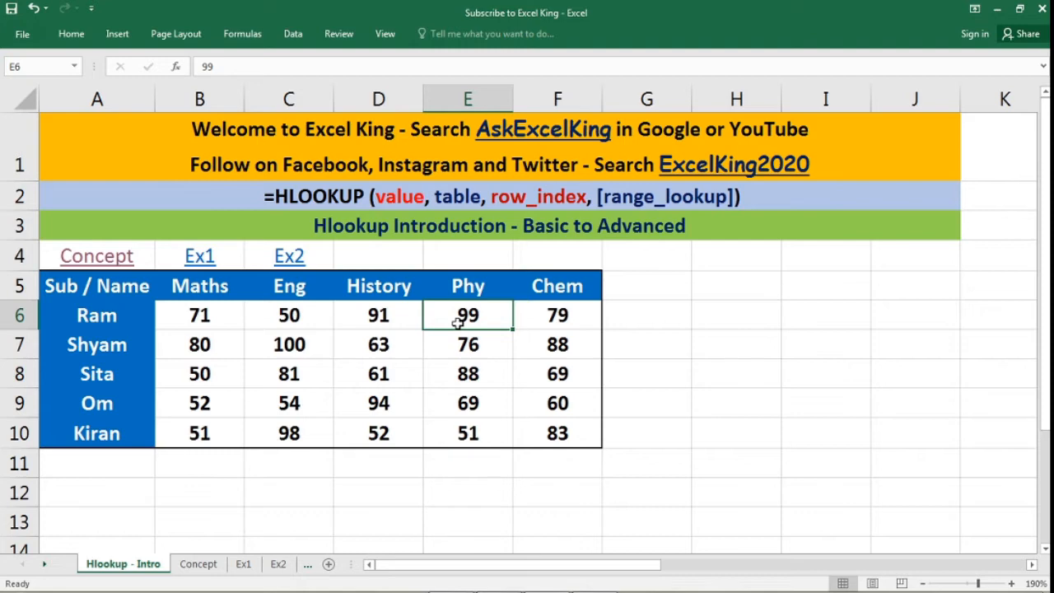
Open the Concept sheet and examine the row labels and the Column1 to Column3 ranges of the Vlookup Concept table.
left_click(413, 251)
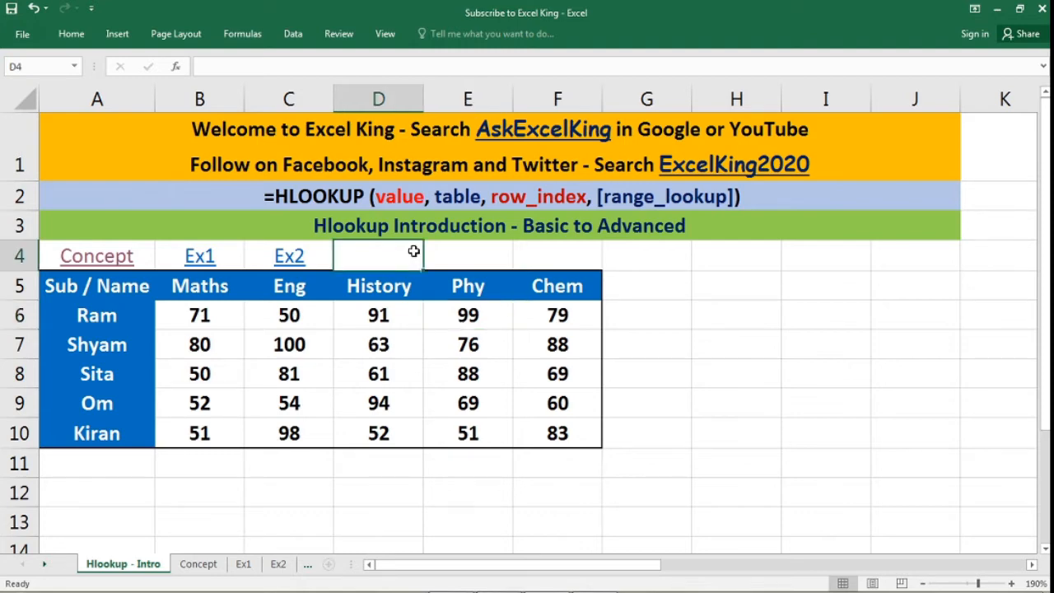
left_click(107, 262)
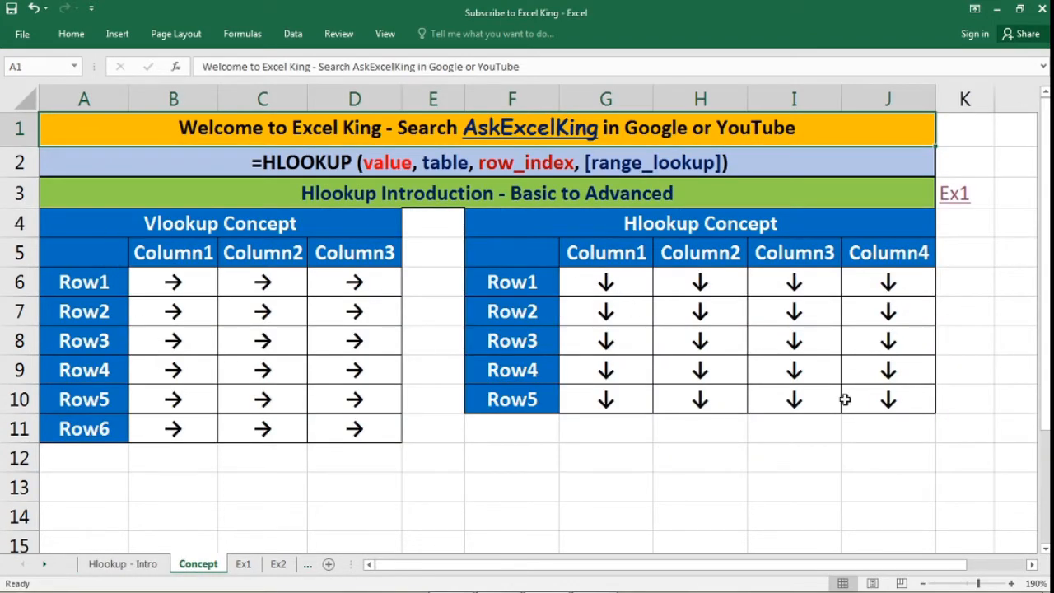
left_click(218, 224)
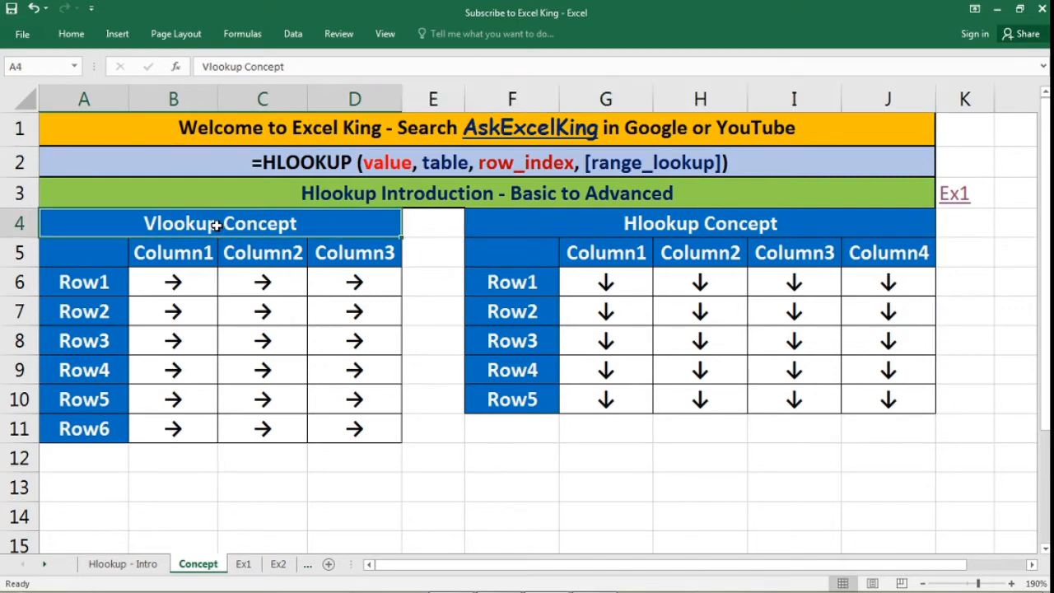
left_click_drag(95, 283, 97, 427)
left_click_drag(165, 289, 345, 430)
left_click_drag(349, 247, 352, 437)
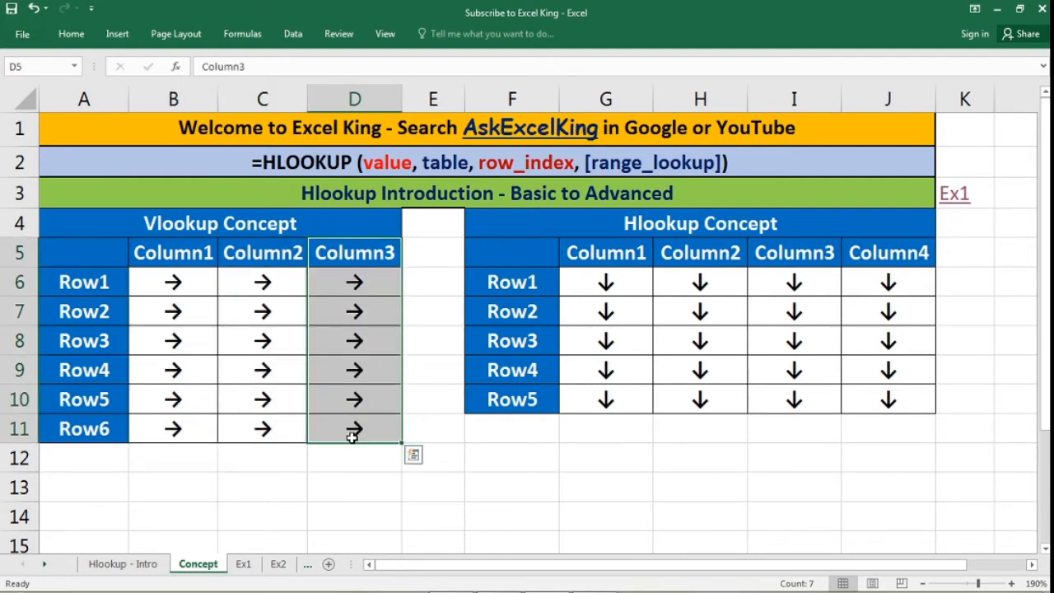
left_click_drag(273, 262, 268, 427)
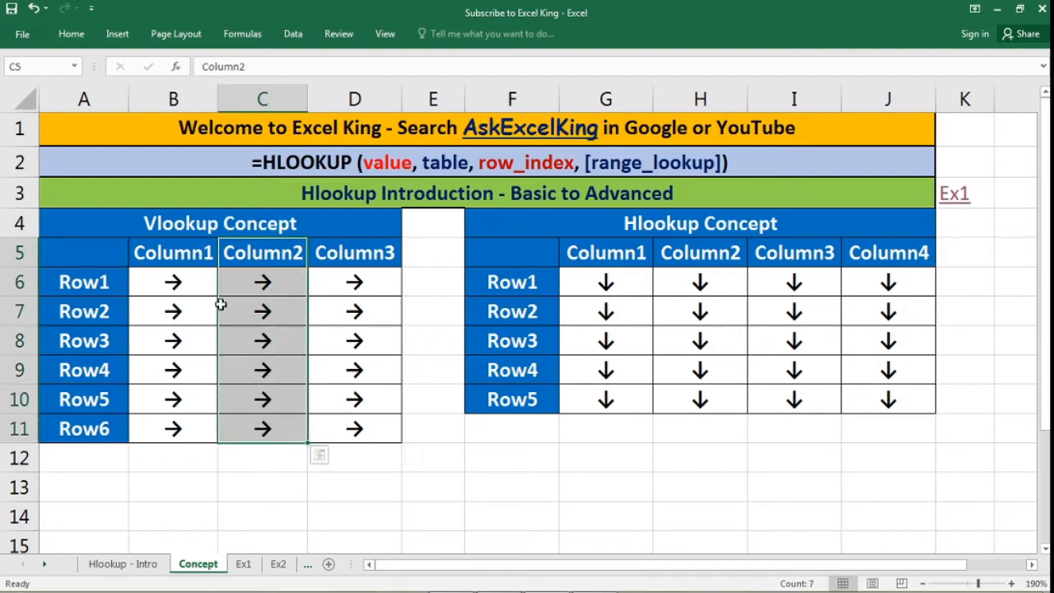
left_click_drag(177, 251, 198, 428)
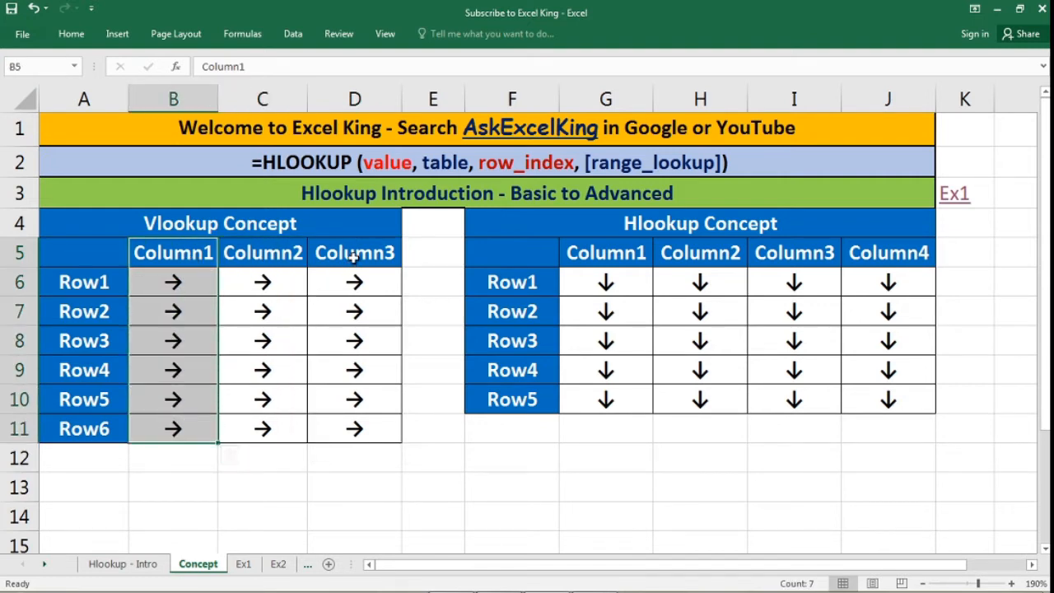
left_click_drag(351, 259, 354, 428)
left_click_drag(60, 287, 60, 429)
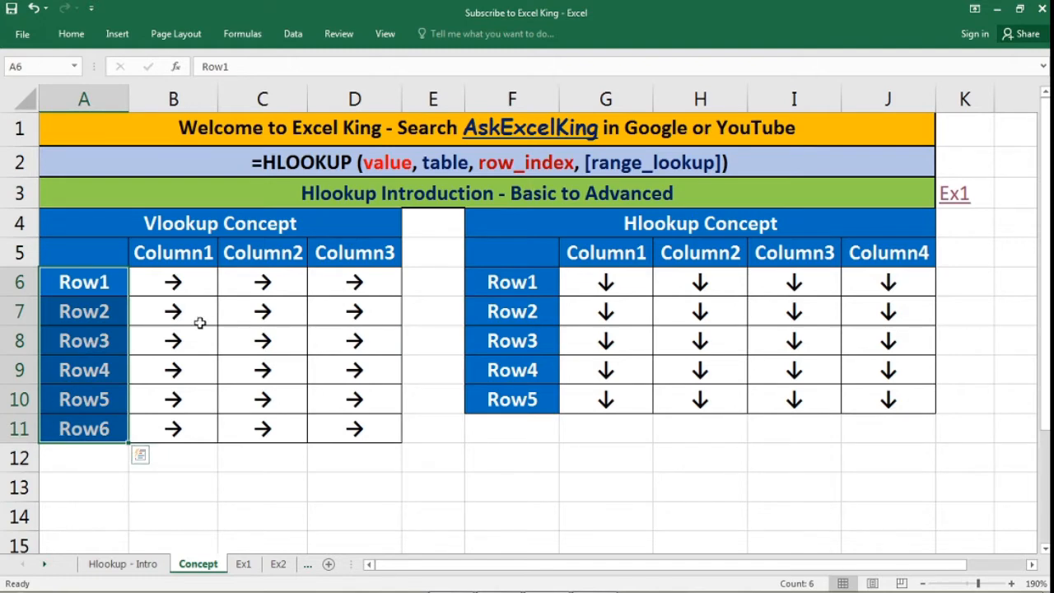
Compare the Row1 to Row6 labels with each column header and its cells in the Vlookup Concept table.
left_click(199, 323)
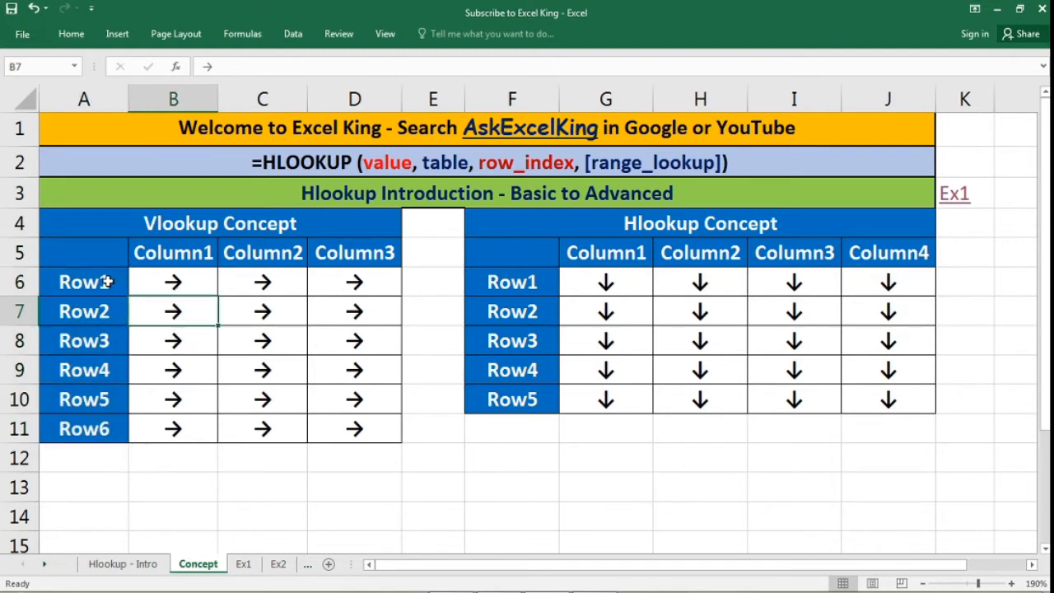
left_click_drag(108, 280, 106, 426)
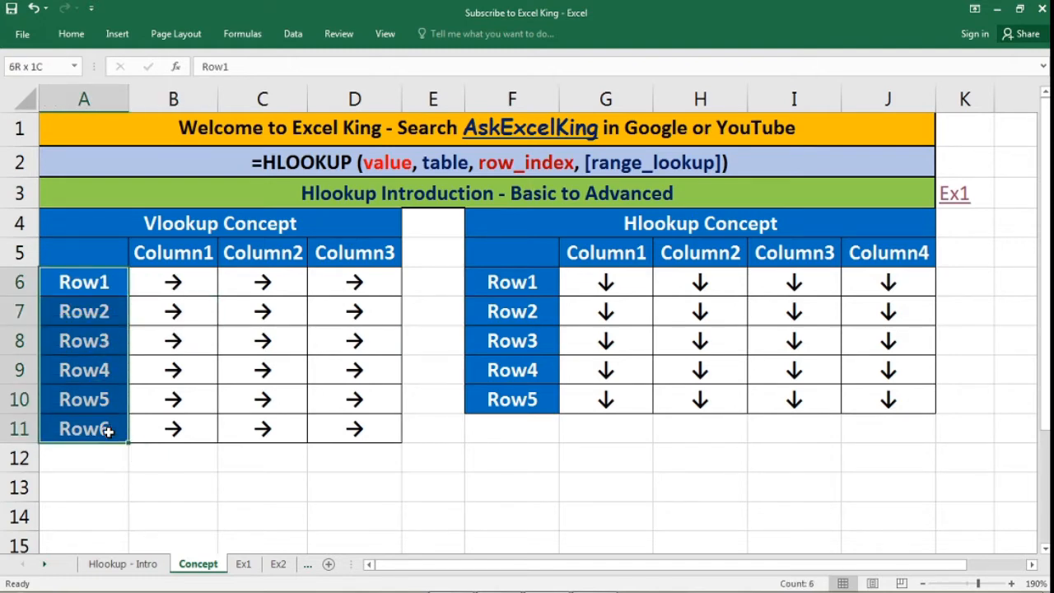
left_click(188, 257)
left_click(262, 256)
left_click(362, 256)
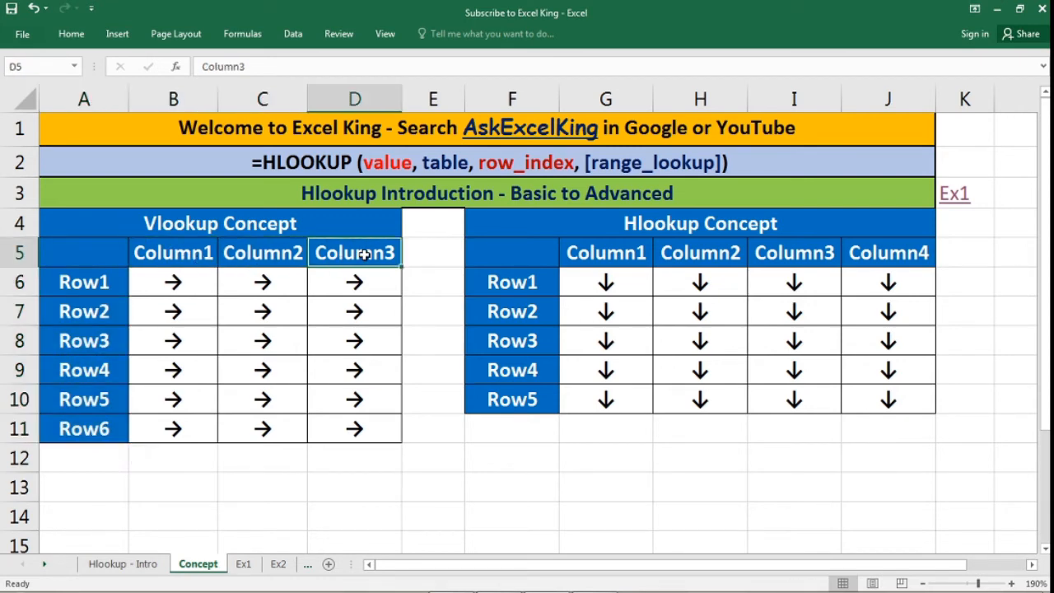
left_click_drag(115, 285, 98, 429)
left_click(181, 254)
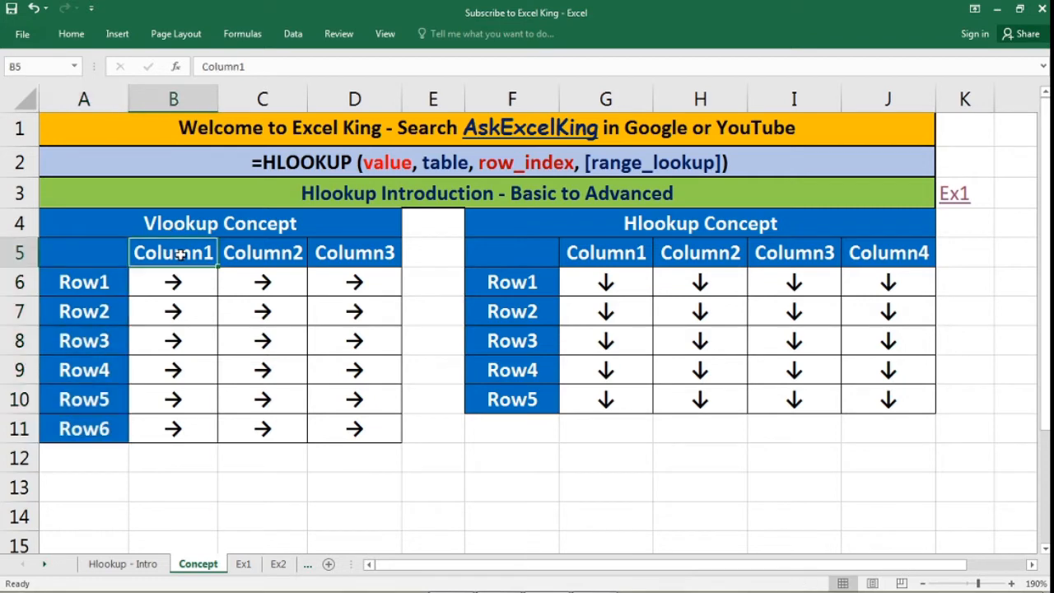
left_click(267, 255)
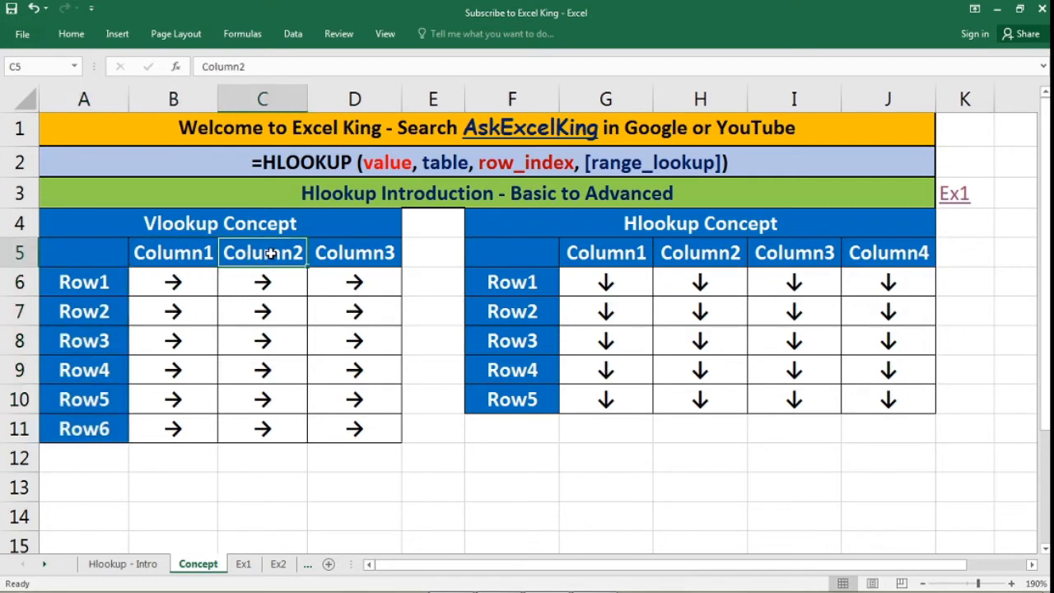
left_click(344, 254)
left_click(285, 254)
left_click_drag(182, 254, 192, 429)
left_click_drag(271, 257, 272, 429)
left_click(378, 264)
left_click_drag(378, 317, 378, 422)
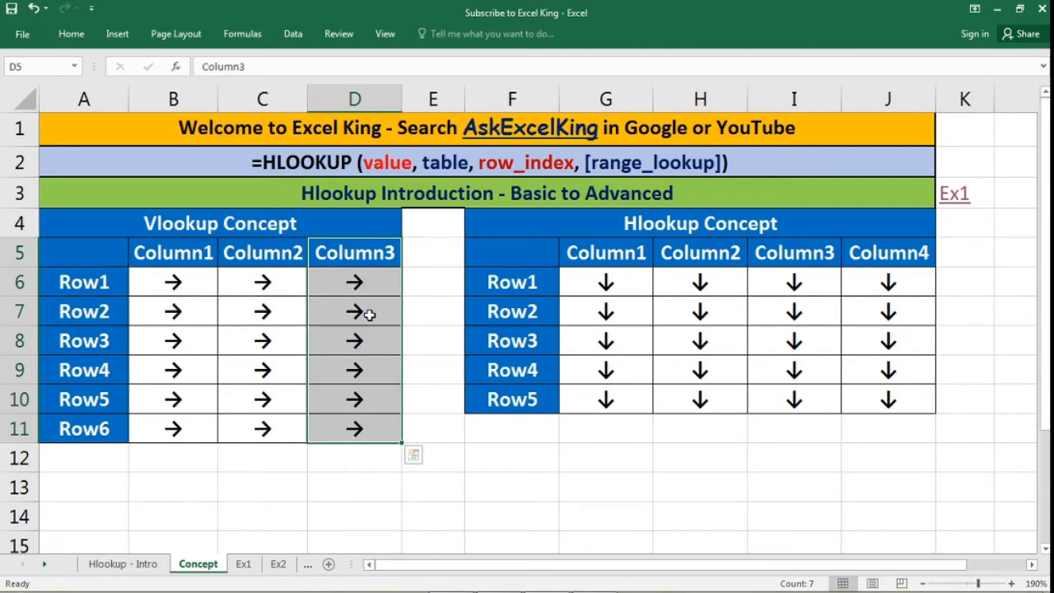
Examine the Column1 to Column4 headers and the Row1 to Row5 range of the Hlookup Concept table.
left_click(634, 286)
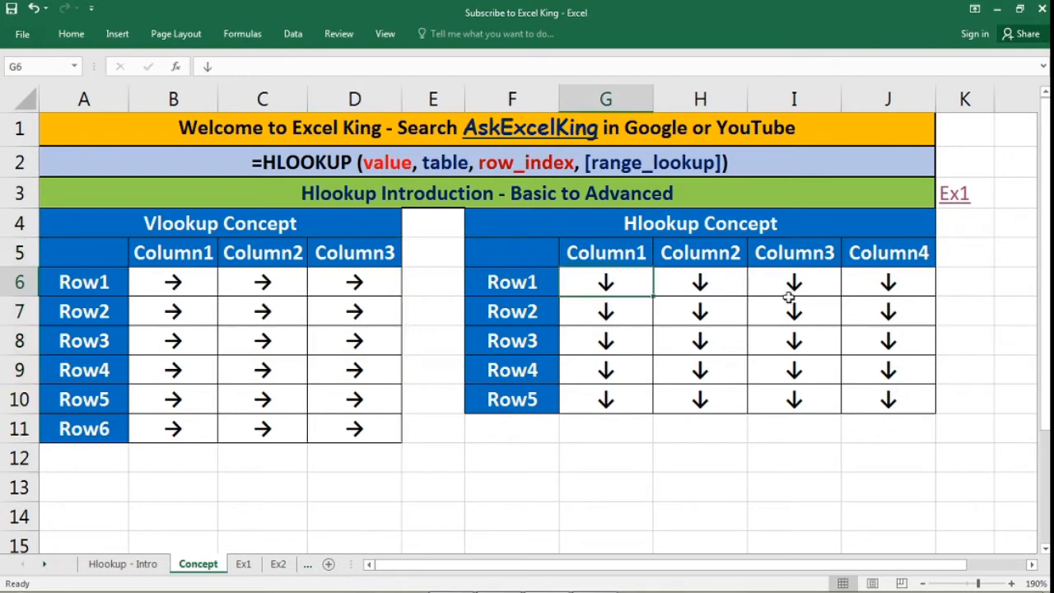
left_click_drag(630, 256, 871, 252)
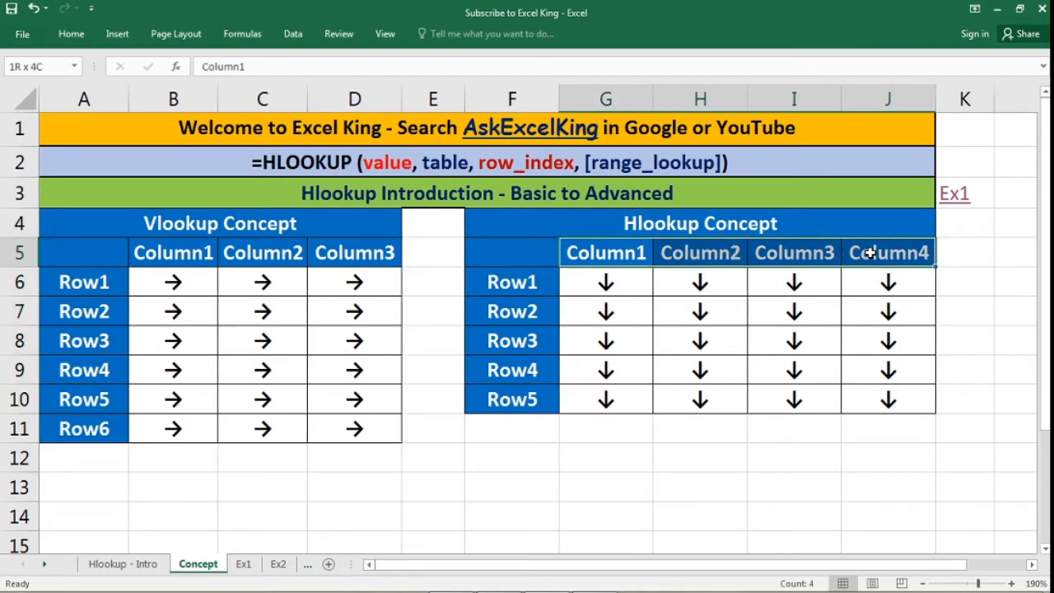
left_click_drag(499, 281, 888, 403)
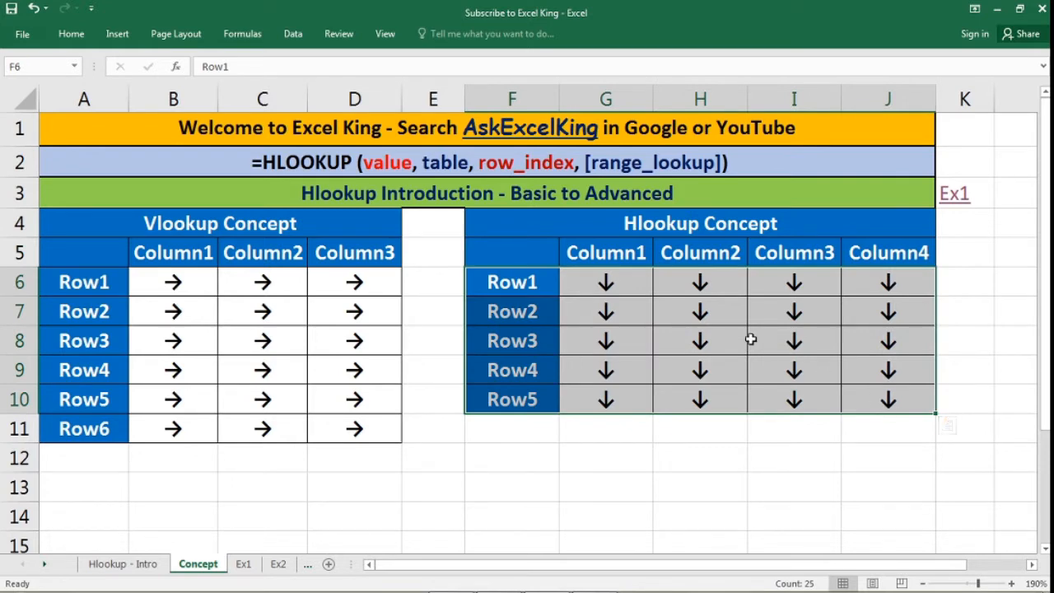
left_click(641, 260)
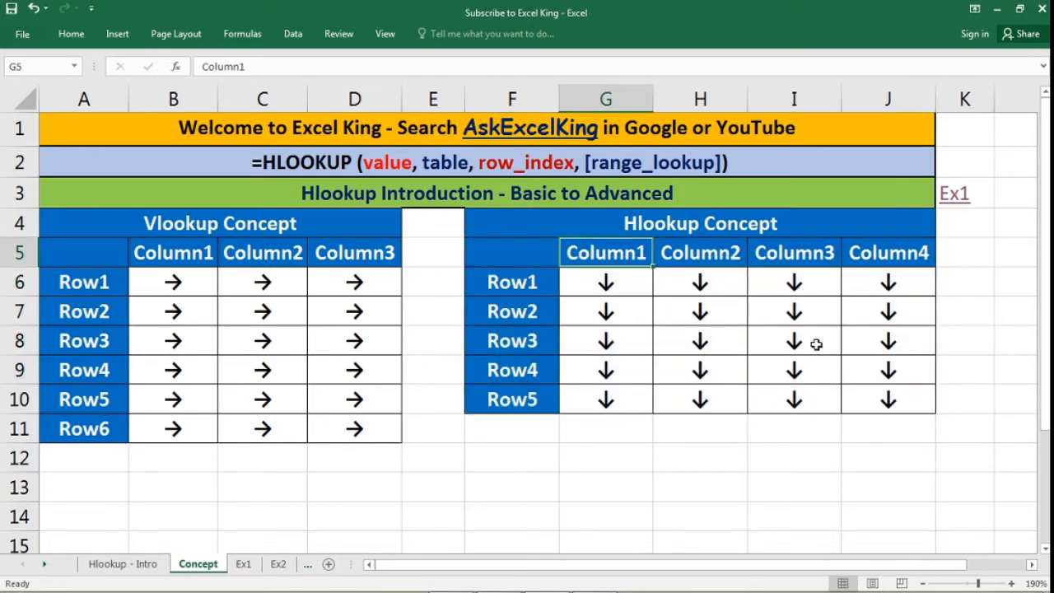
Return to the Hlookup - Intro sheet and examine the marks table's student names, subject headers and the second student's History mark.
left_click(91, 565)
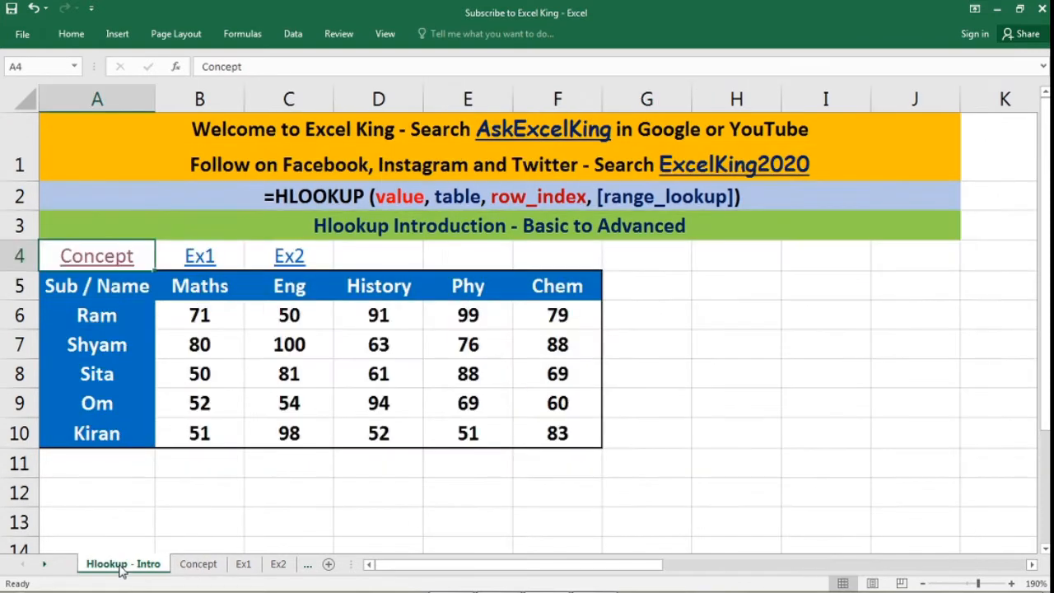
left_click_drag(102, 286, 536, 433)
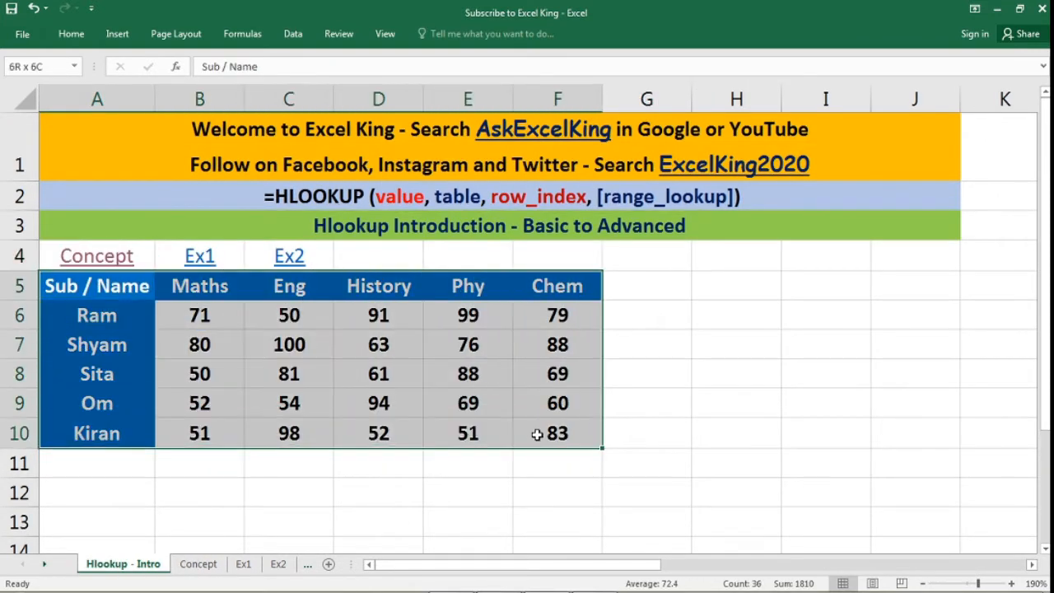
left_click_drag(134, 316, 135, 431)
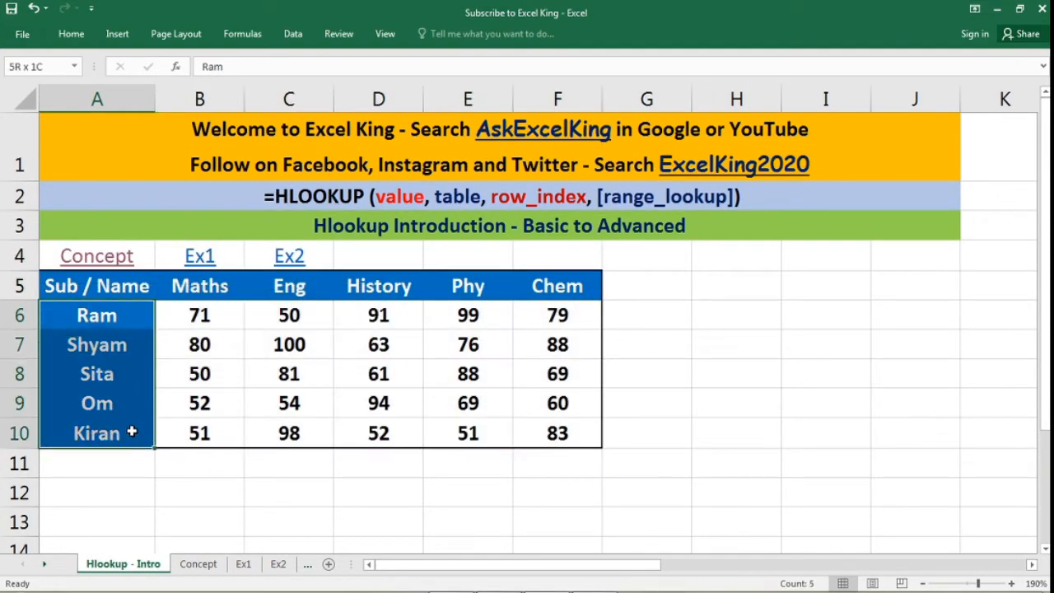
left_click(221, 290)
left_click_drag(221, 290, 537, 293)
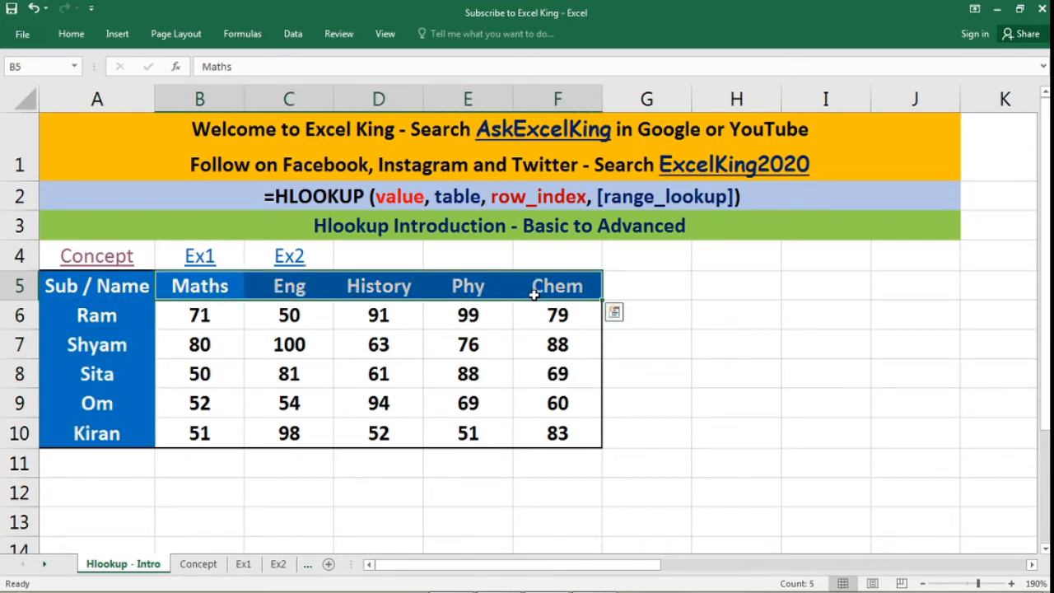
left_click(117, 346)
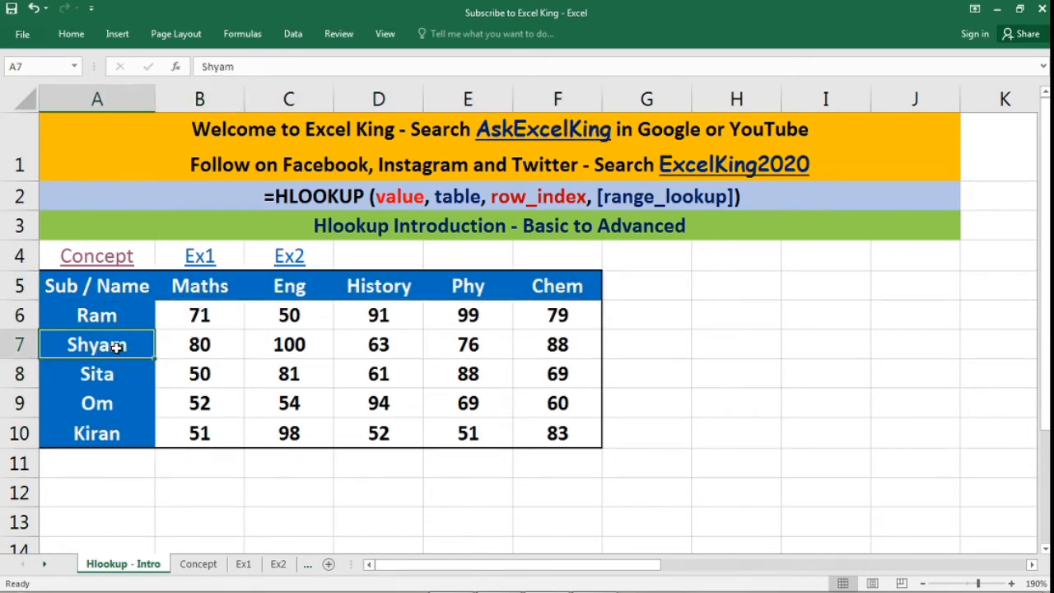
left_click(401, 296)
left_click(386, 349)
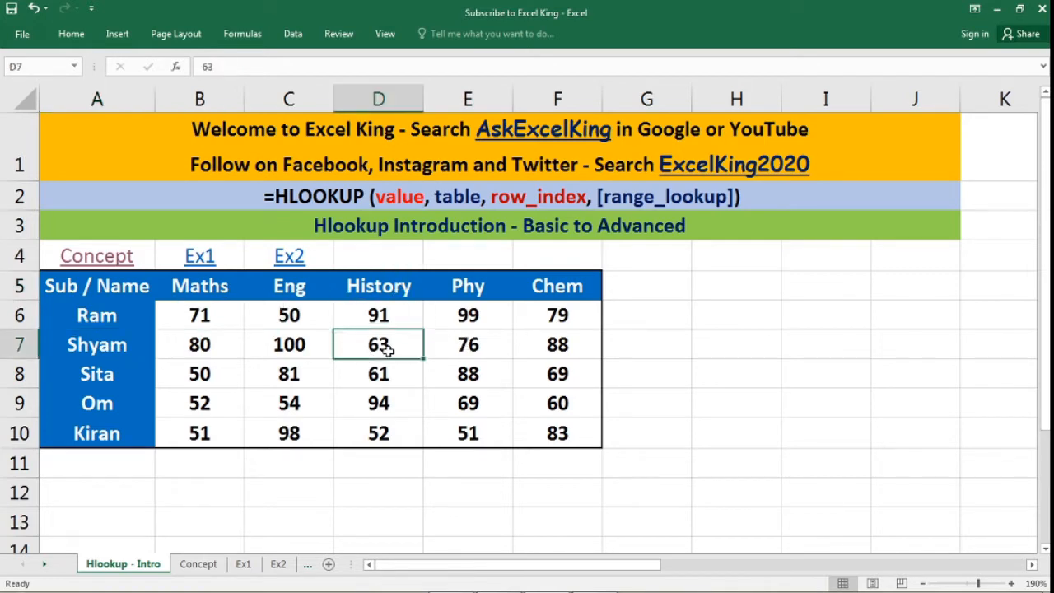
left_click(751, 316)
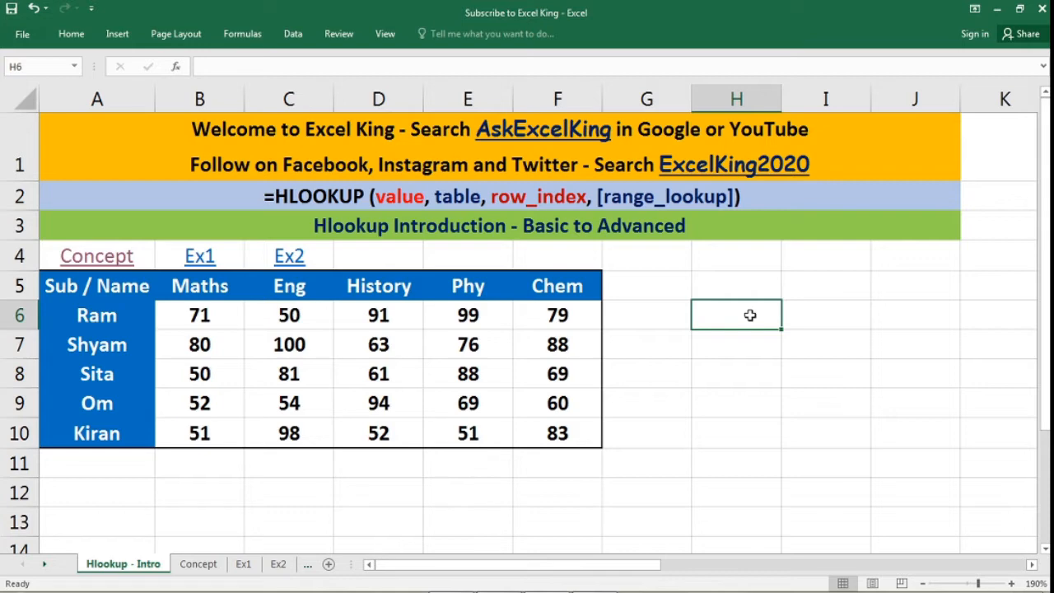
Reopen the Concept sheet and review the Hlookup Concept table's column headers and row labels.
left_click(122, 259)
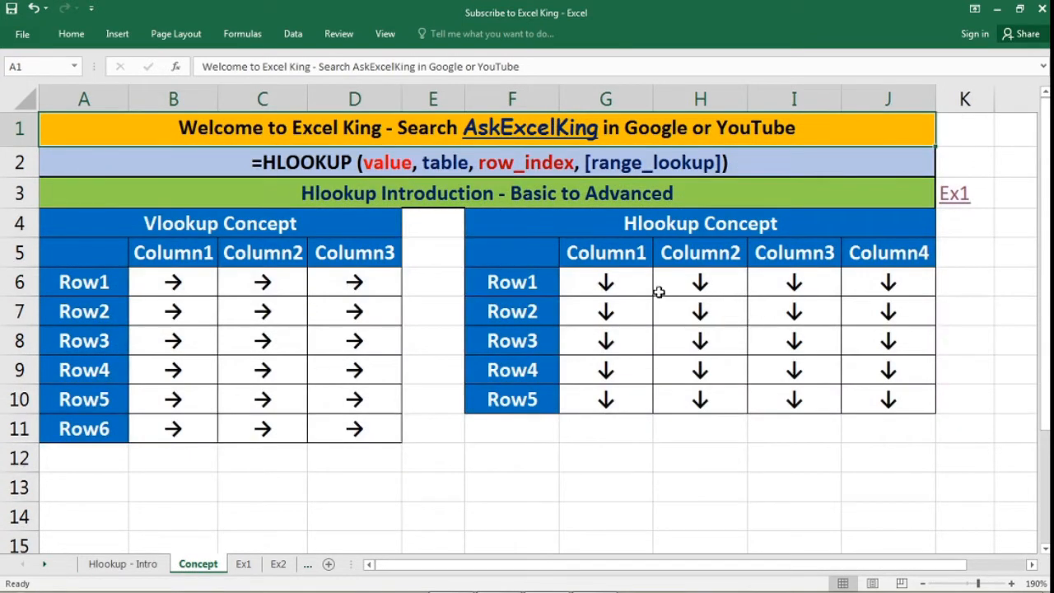
left_click_drag(607, 254, 876, 242)
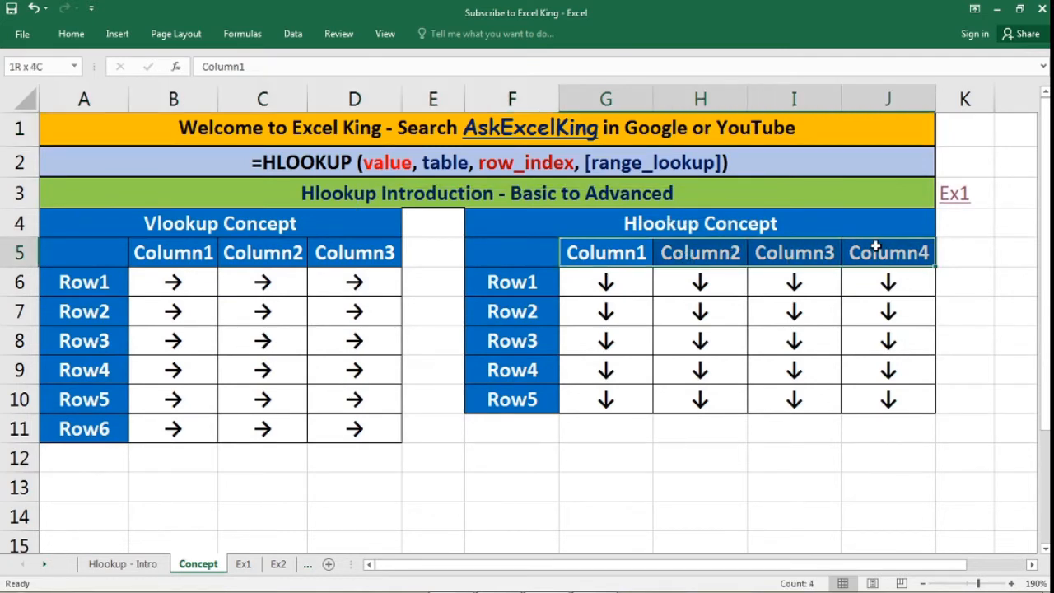
left_click(513, 284)
left_click_drag(513, 284, 523, 409)
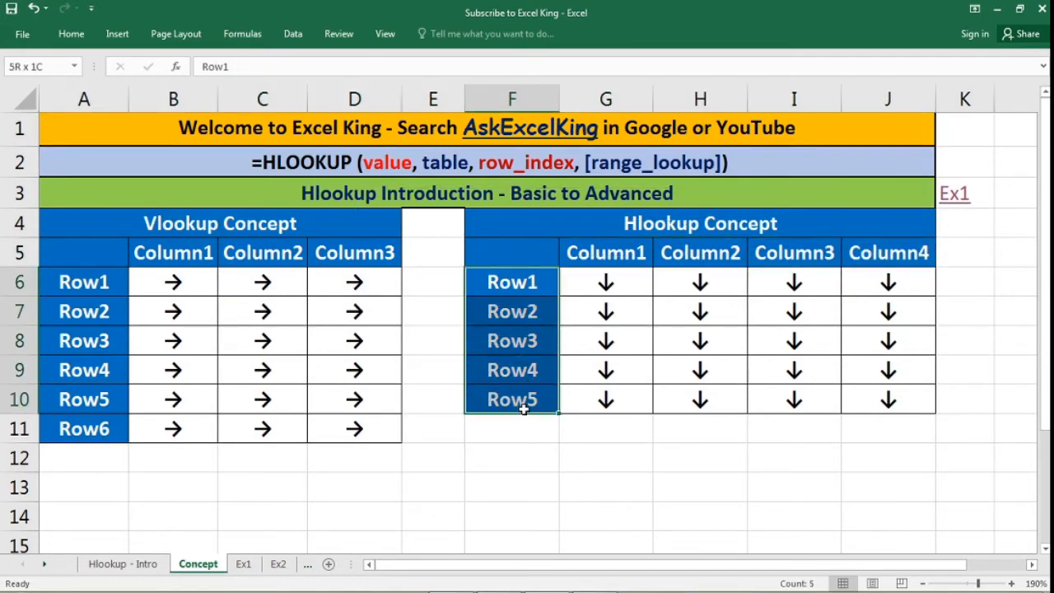
Go back to the Hlookup - Intro sheet and compare the subject headers B5:F5 with the student names A6:A10.
left_click(100, 568)
left_click_drag(207, 288, 525, 297)
left_click_drag(131, 318, 135, 434)
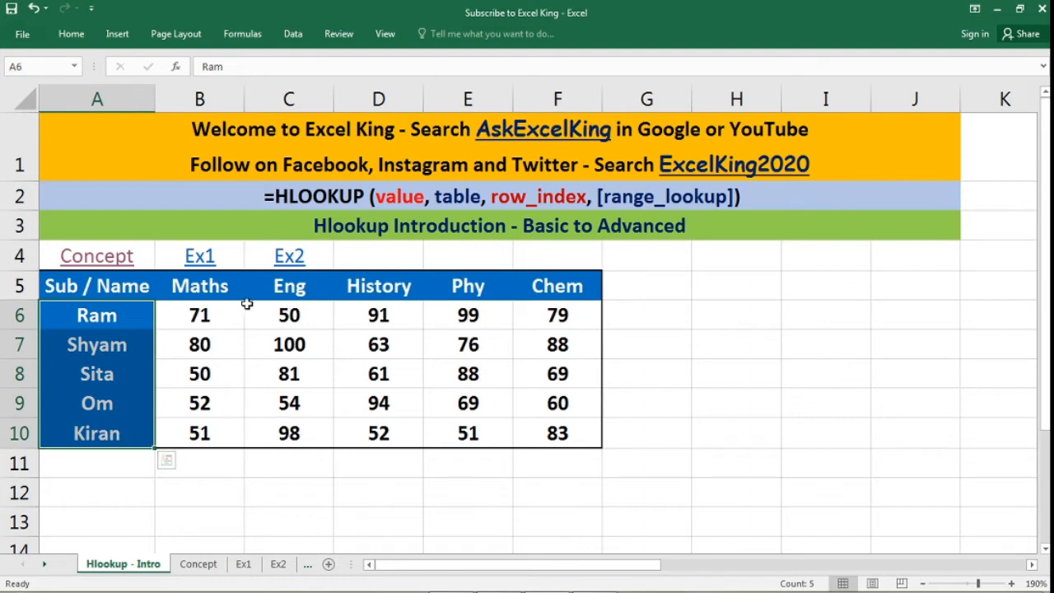
left_click(227, 286)
left_click_drag(226, 285, 540, 297)
left_click_drag(136, 311, 134, 434)
Enter the lookup subject History in cell H5 beside the marks table.
left_click(719, 286)
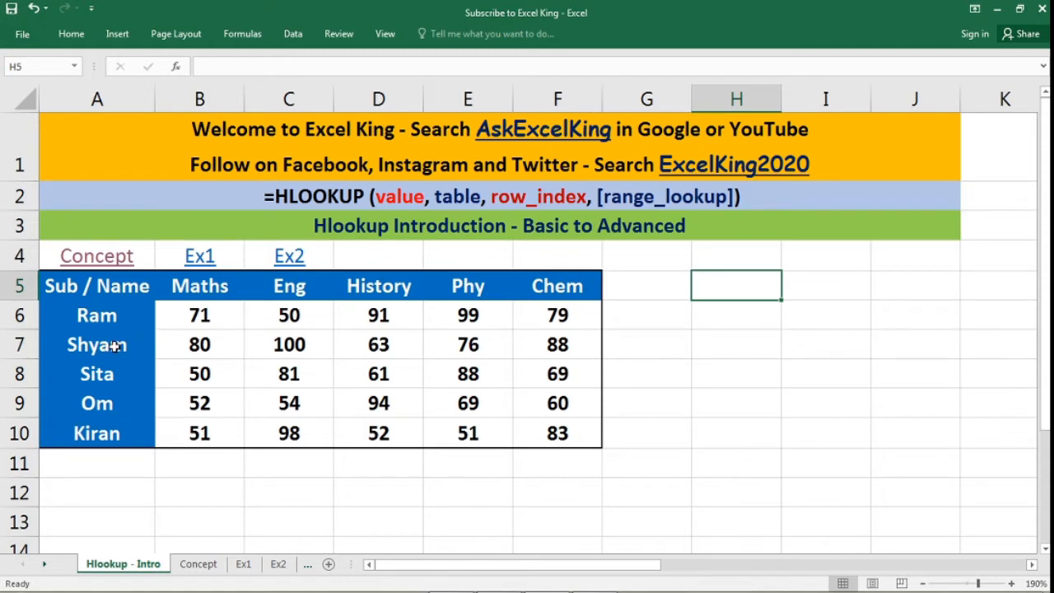
type("H")
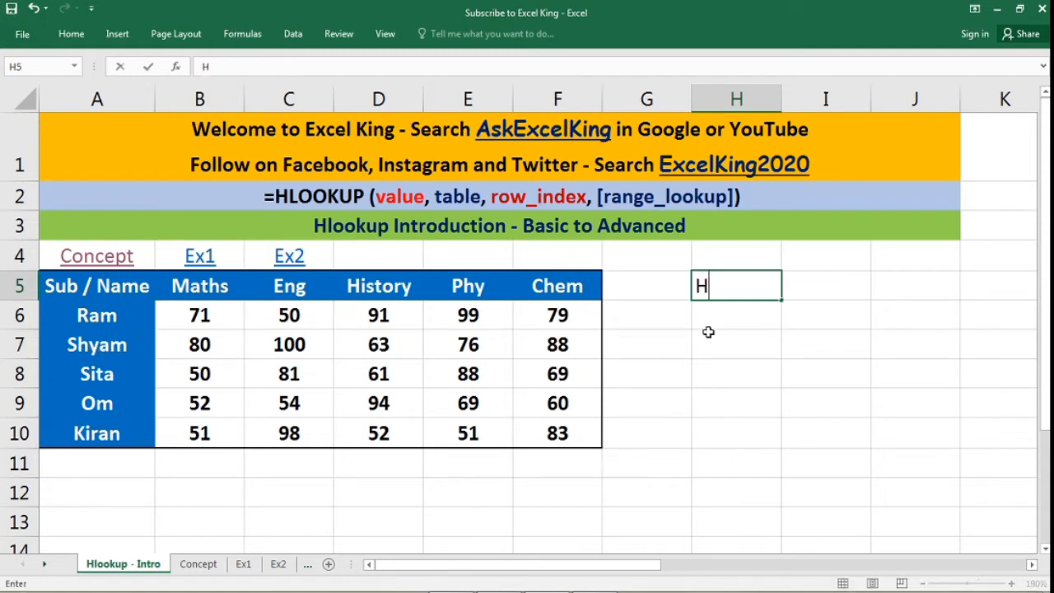
type("istory")
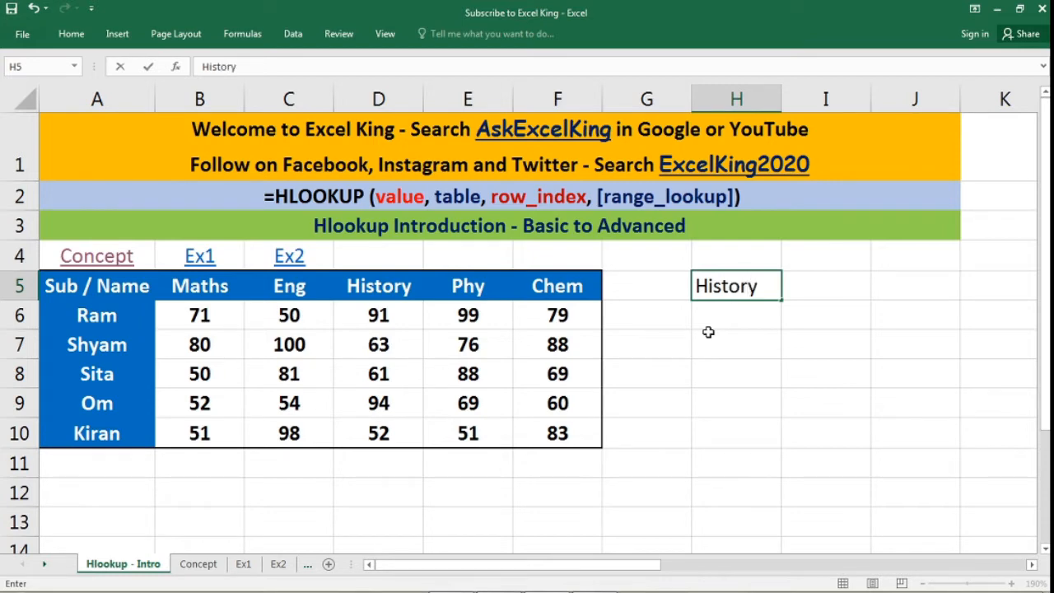
key("Return")
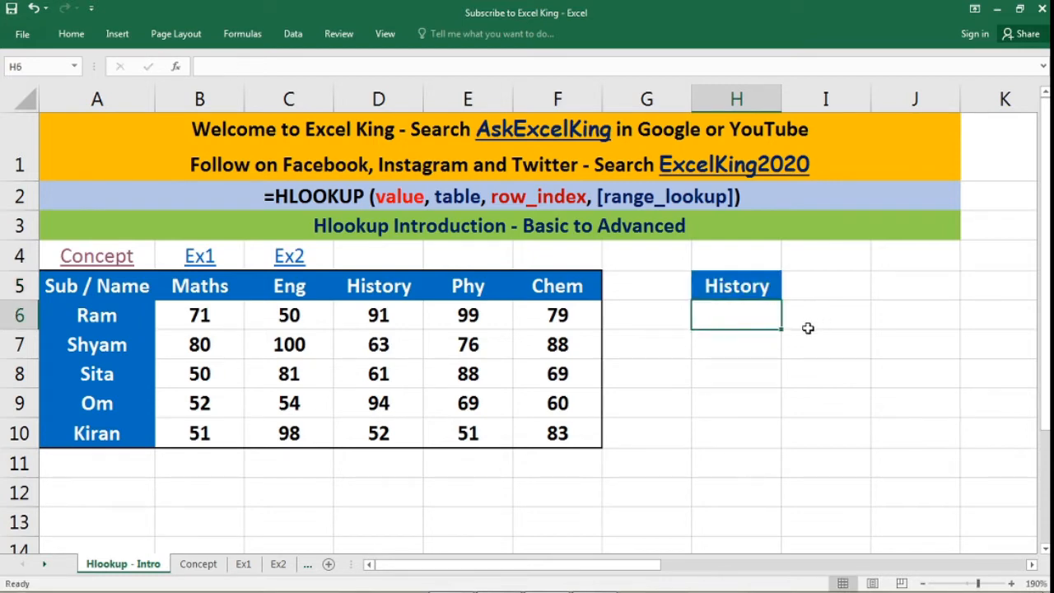
Enter the formula =HLOOKUP(H5,A5:F10,3,0) in cell I5 to retrieve the second student's History mark.
left_click(842, 285)
type("=hlo")
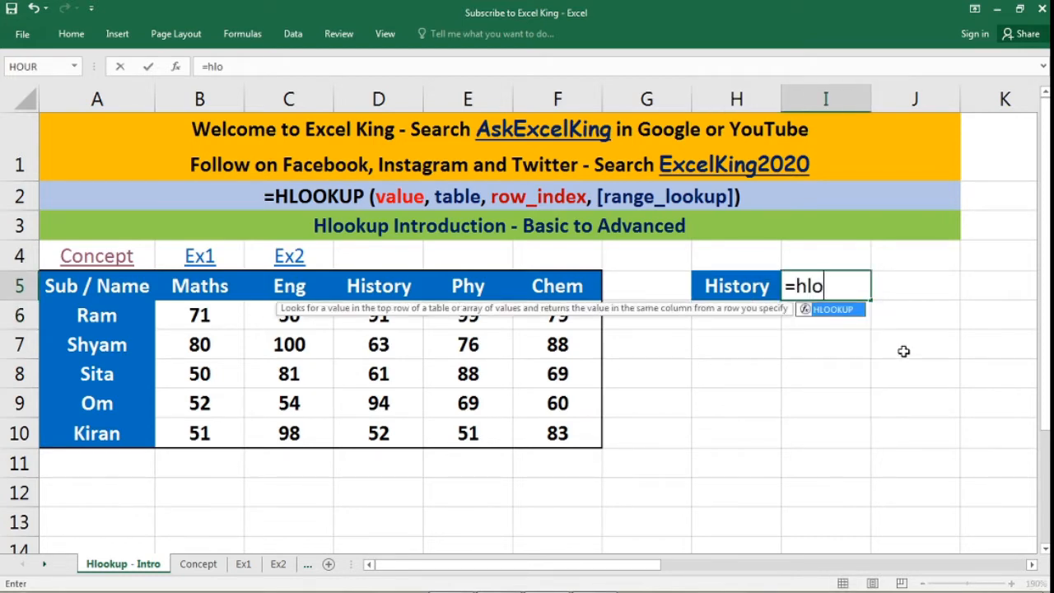
key("Tab")
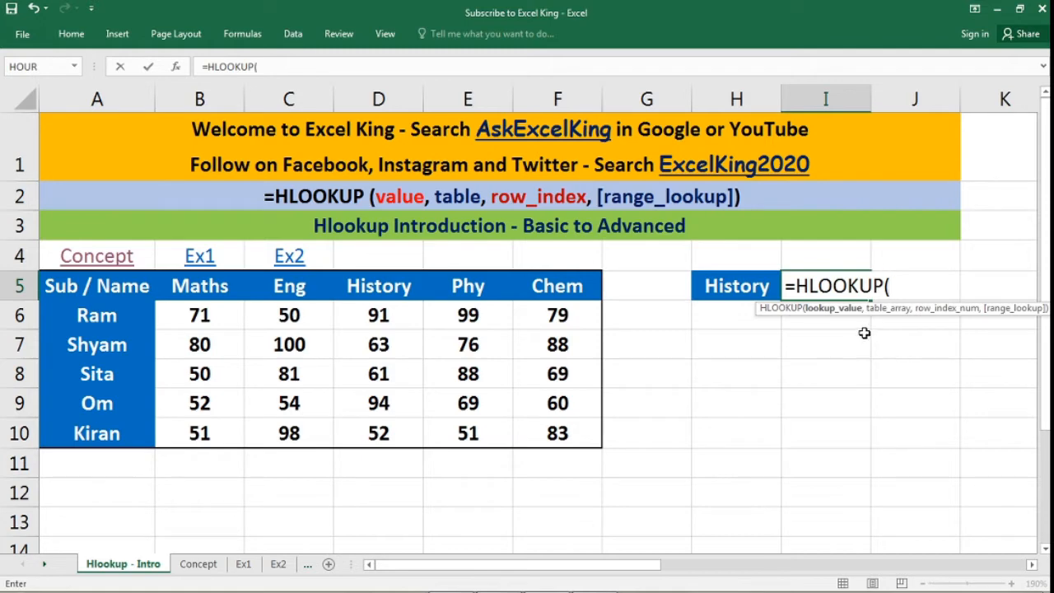
left_click(734, 282)
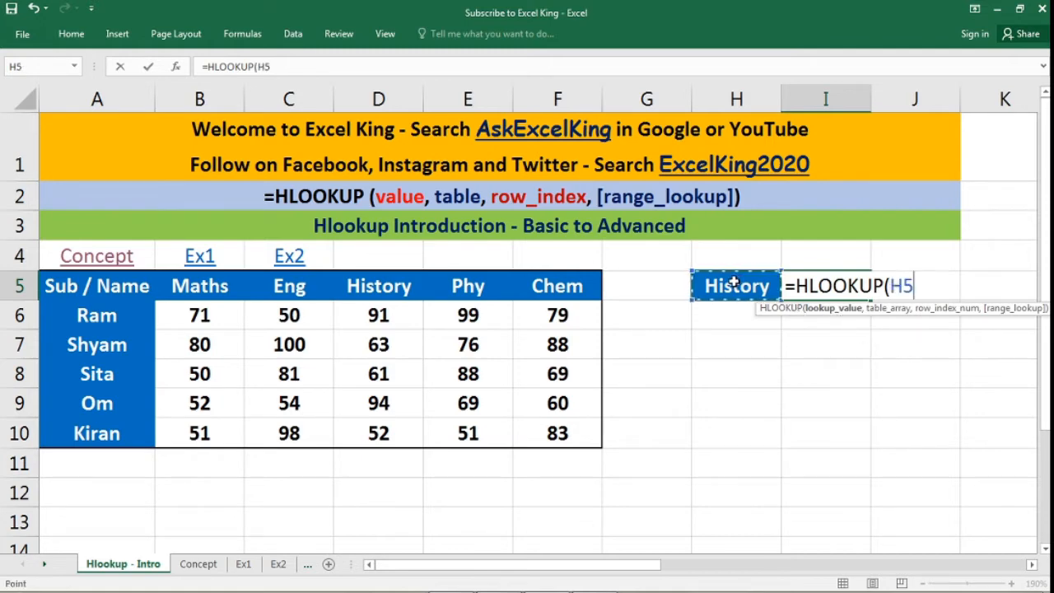
type(",")
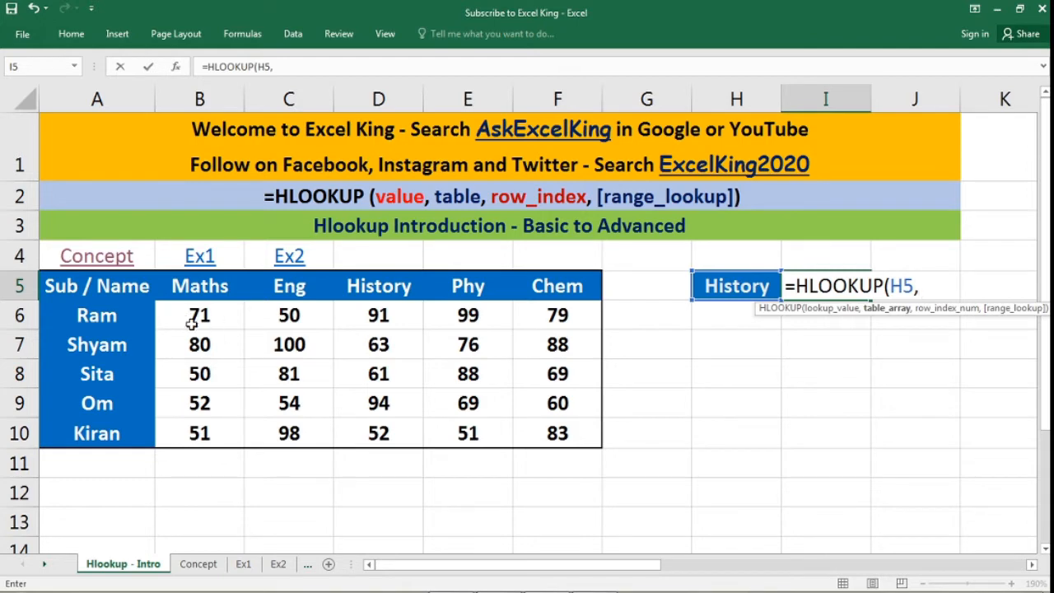
left_click_drag(194, 290, 567, 437)
left_click_drag(97, 288, 559, 435)
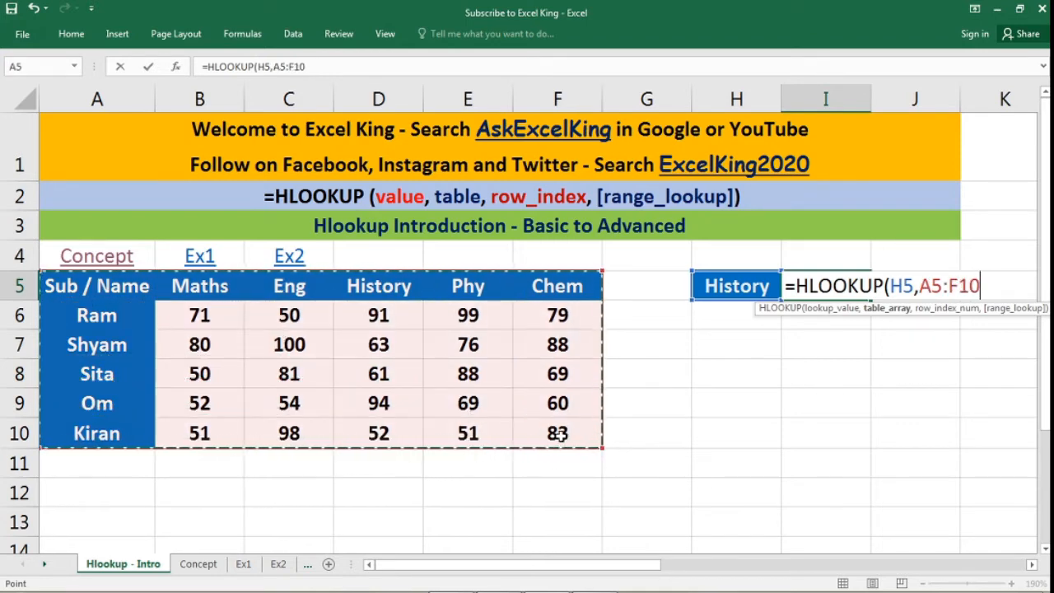
type(",")
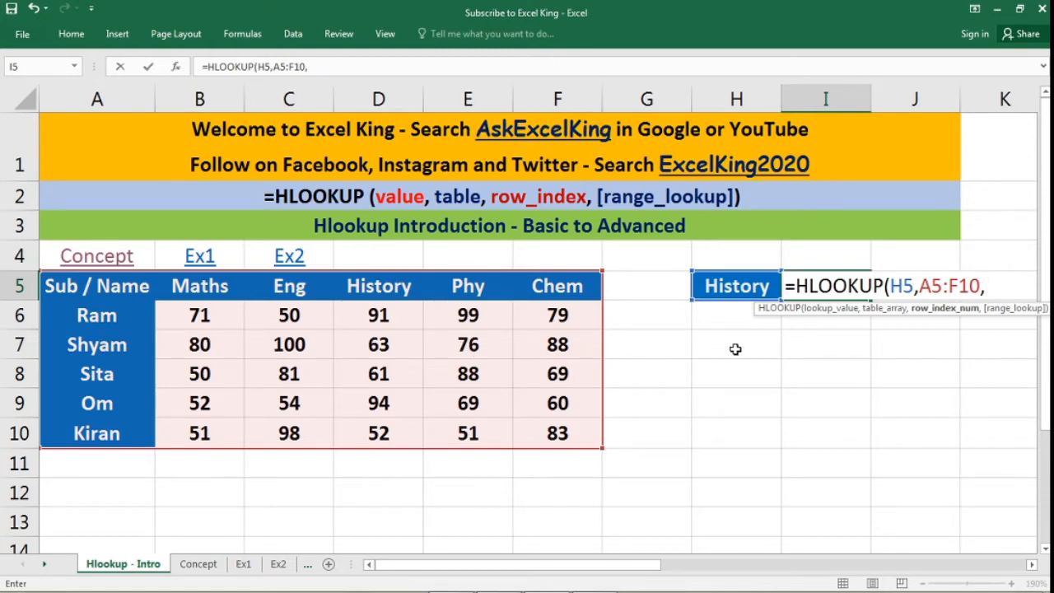
type("3,")
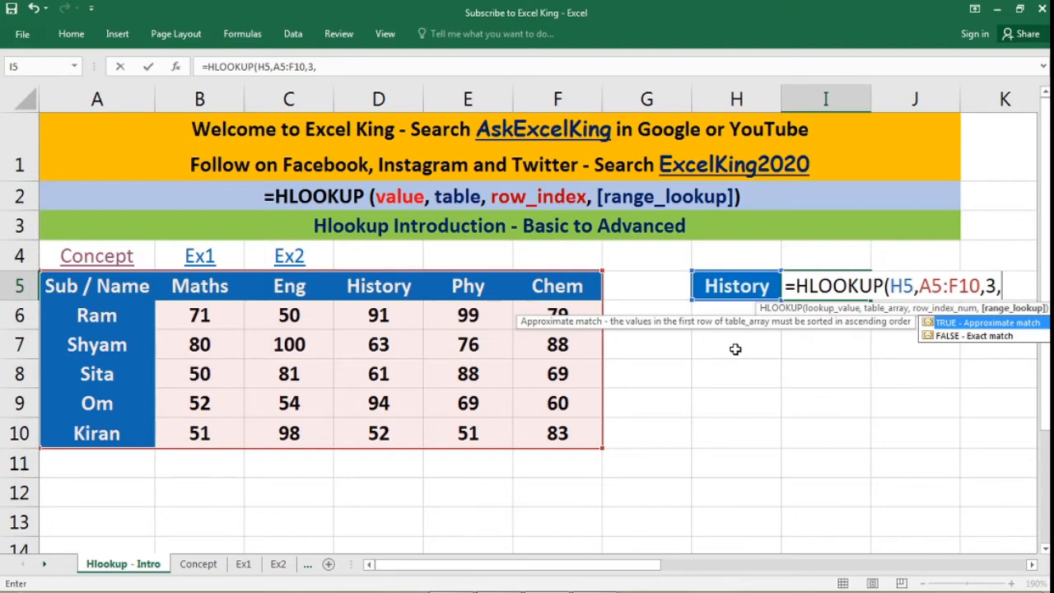
type("0")
type(")")
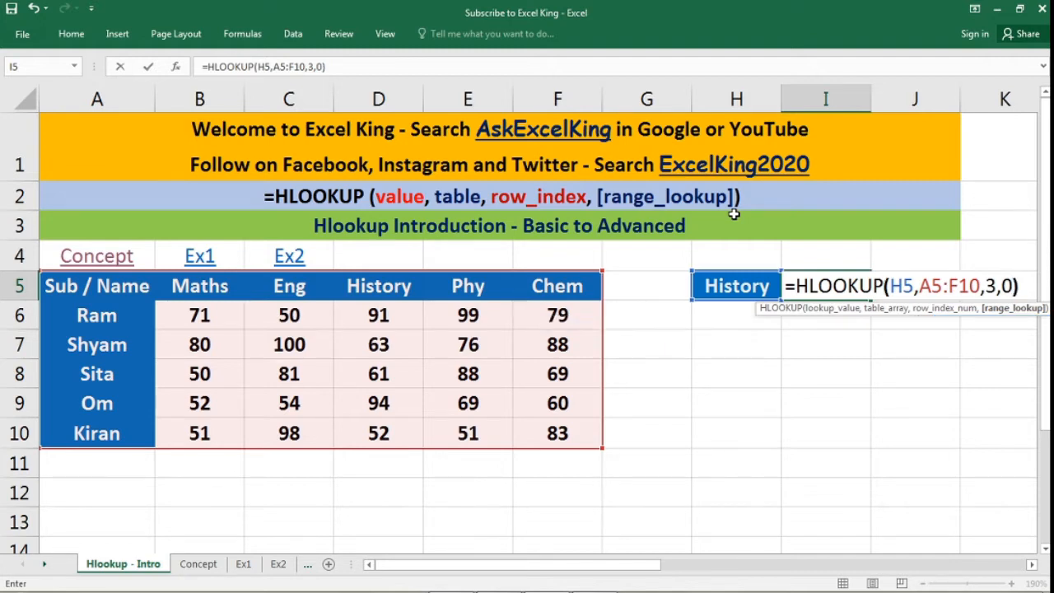
key("Return")
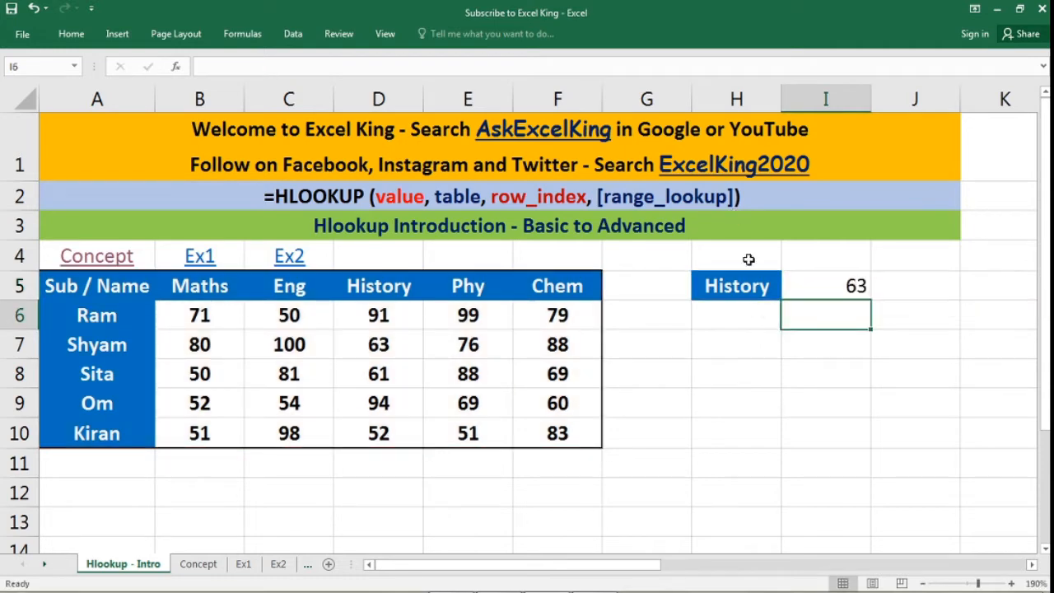
Check the I5 lookup result against the History header and the second student's History mark in D7.
left_click(841, 288)
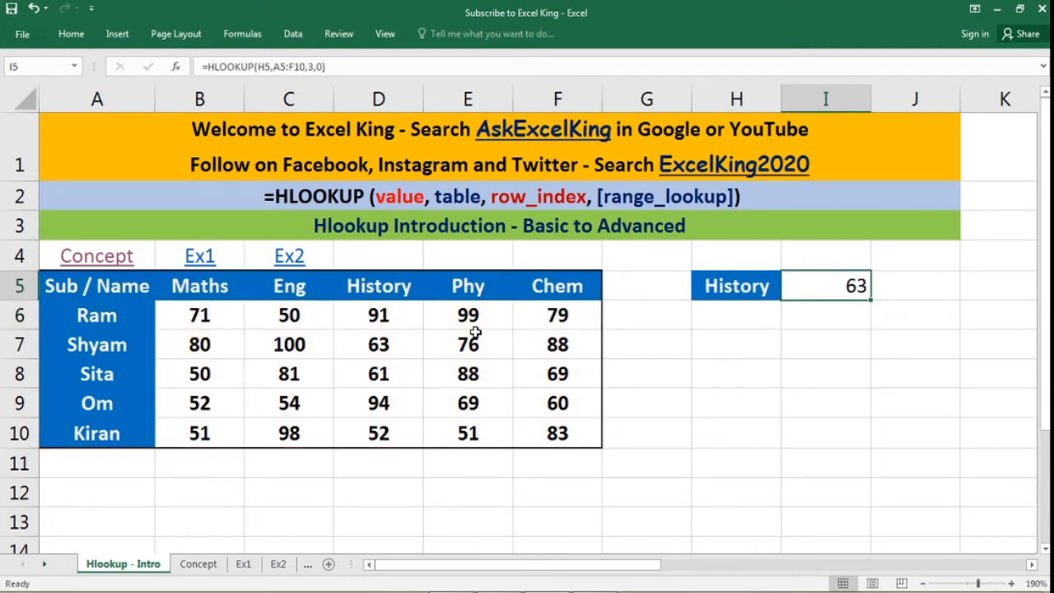
left_click(389, 278)
left_click(397, 352)
left_click(112, 344)
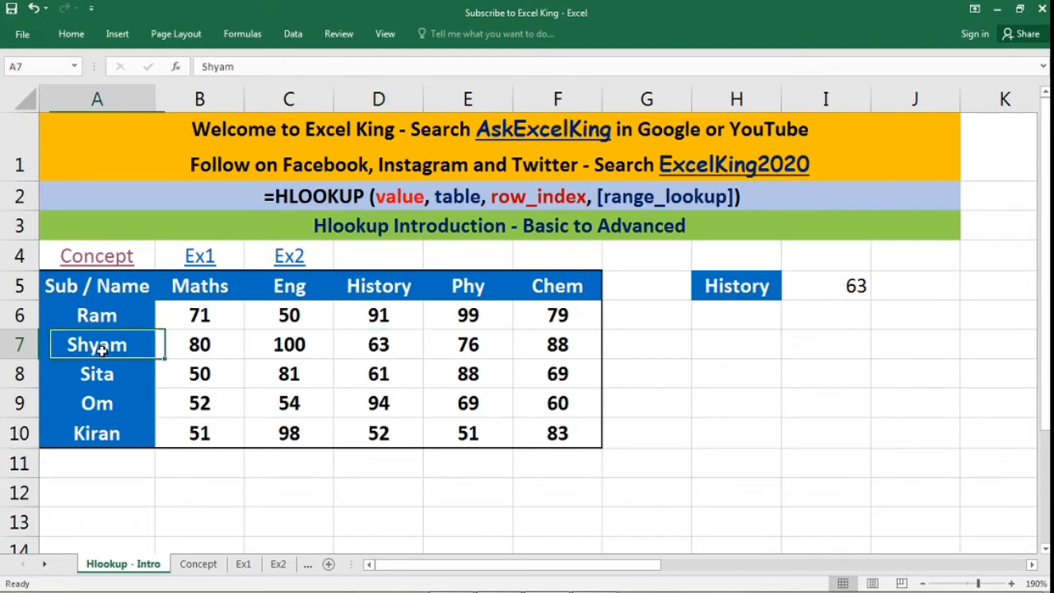
left_click(410, 348)
left_click(749, 288)
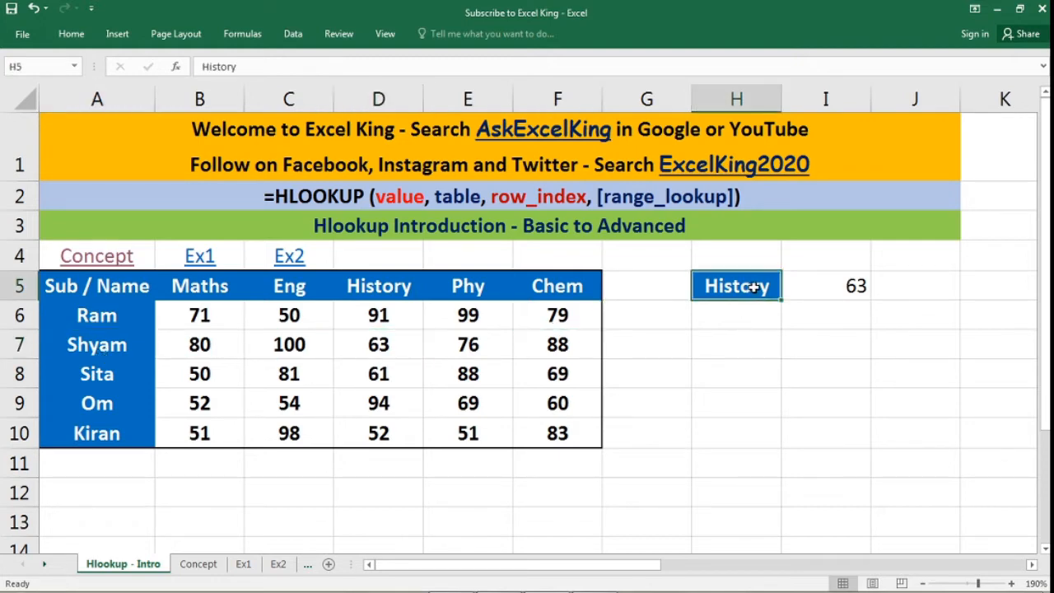
left_click(841, 292)
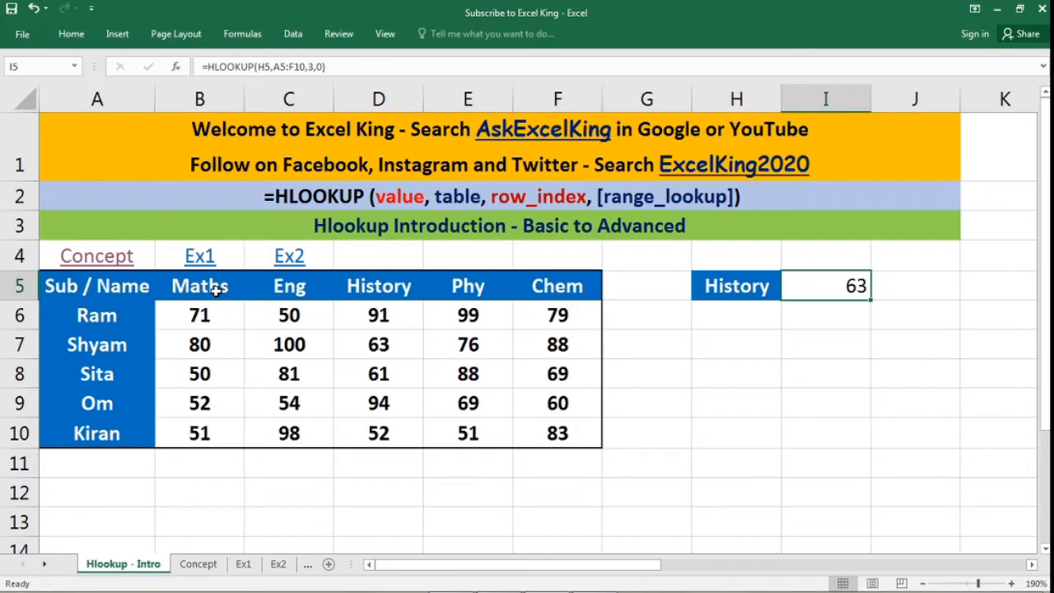
Review the subject headers B5:F5 and the marks listed beneath each subject in rows 6 to 10.
left_click_drag(214, 292, 546, 290)
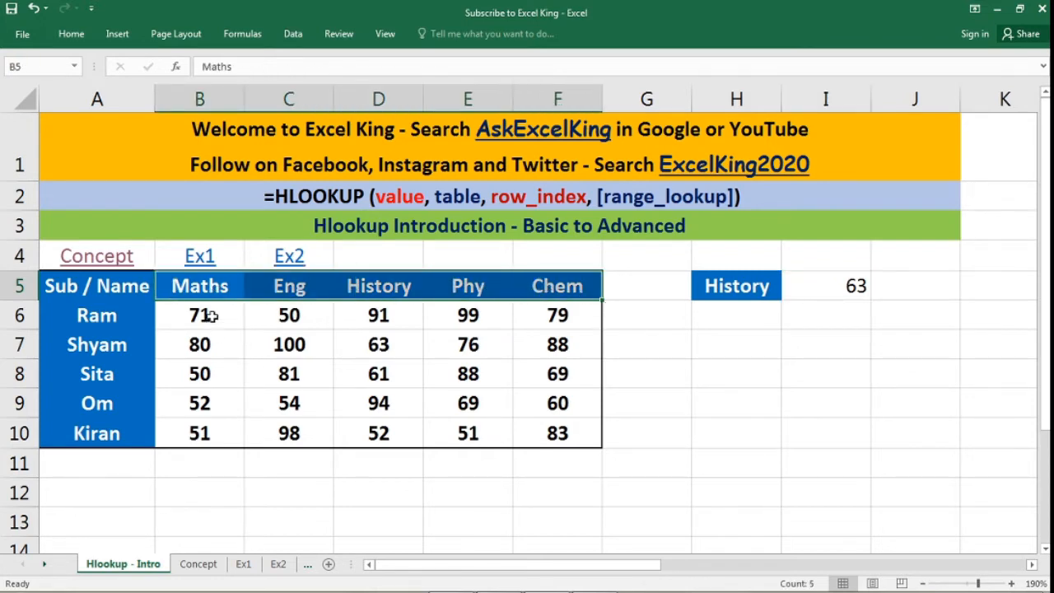
left_click_drag(207, 315, 211, 432)
left_click_drag(288, 317, 313, 431)
left_click_drag(377, 321, 388, 432)
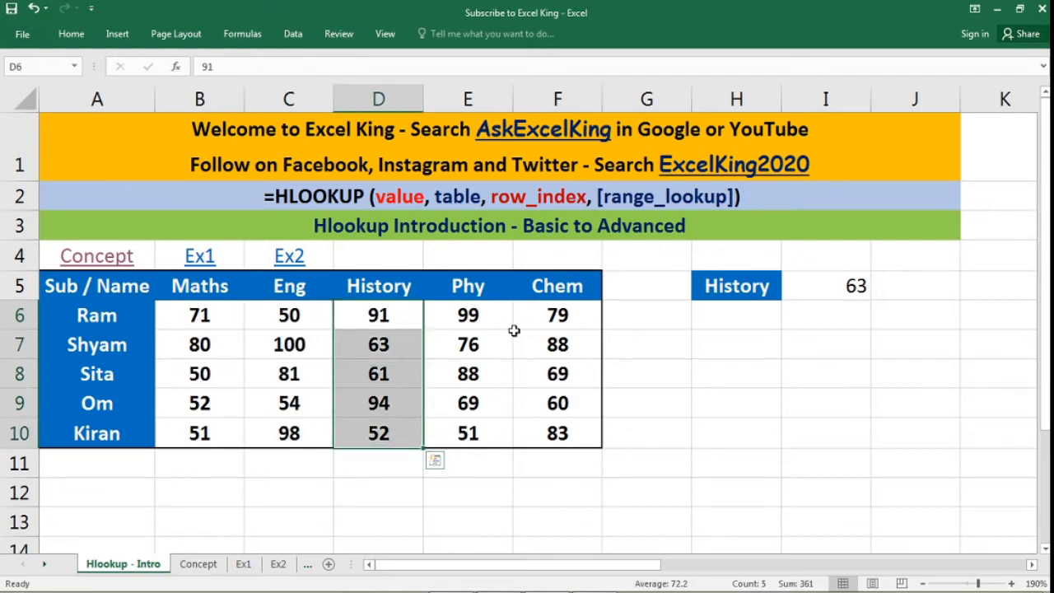
left_click_drag(494, 325, 497, 433)
left_click_drag(554, 316, 565, 437)
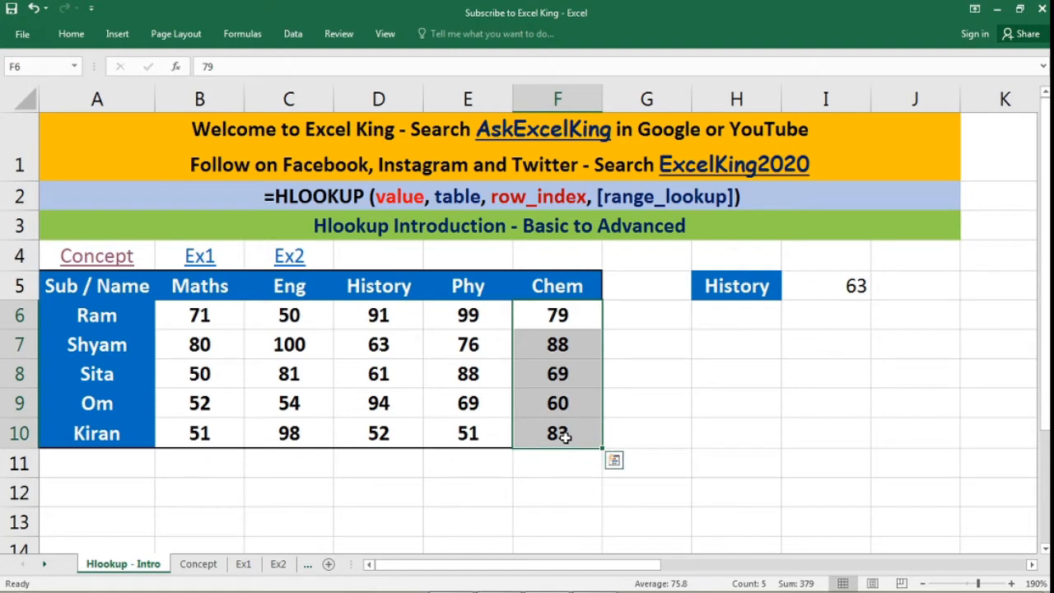
Open the Ex1 sheet and review the salesperson names across header row 6, from E6 to N6.
left_click(202, 256)
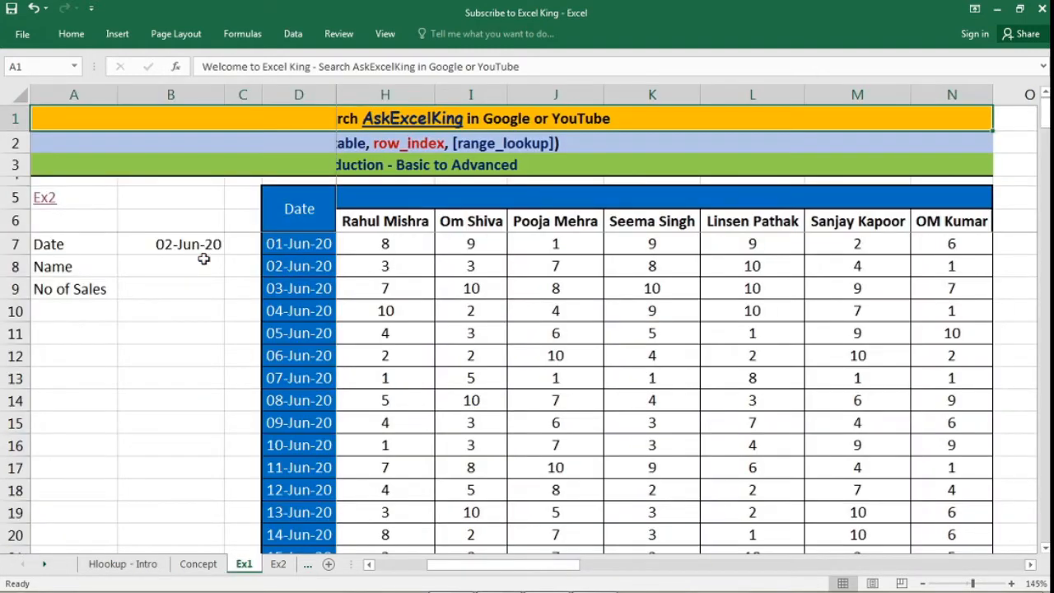
left_click(396, 244)
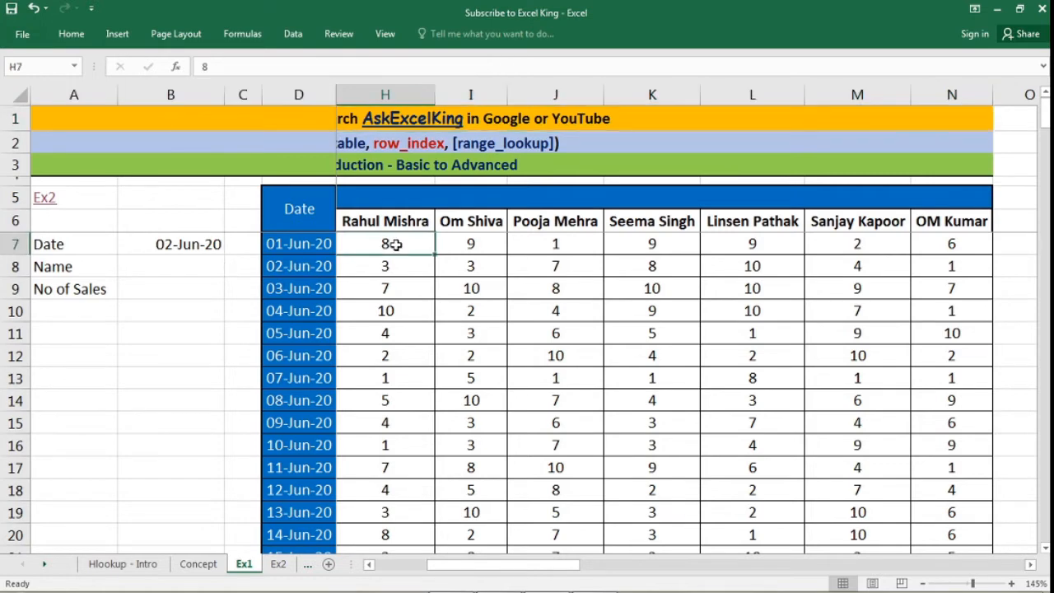
key("Left")
key("Left")
key("Left")
key("Left")
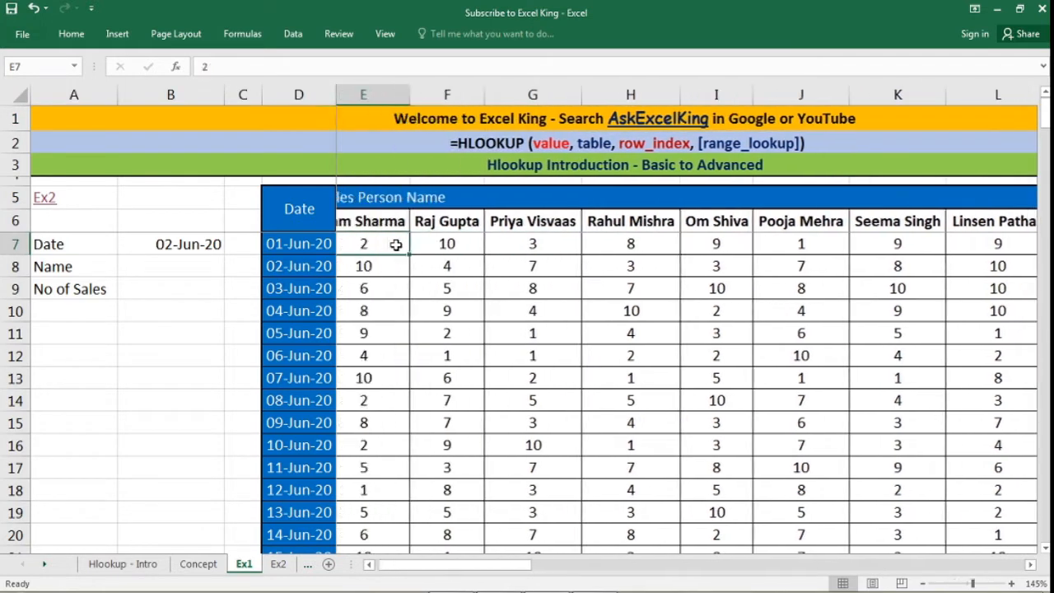
key("Right")
key("Up")
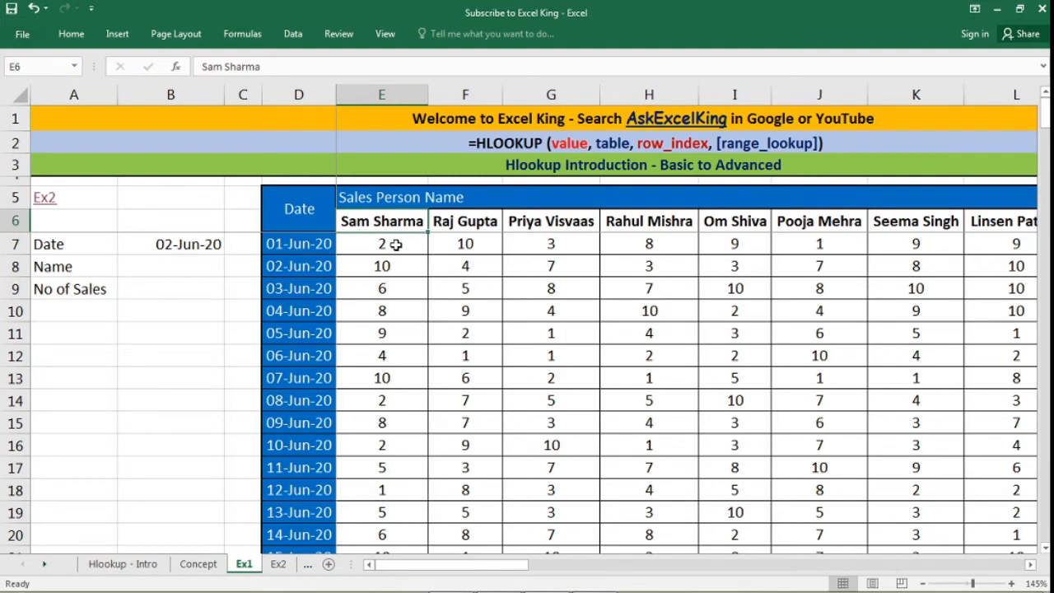
key("Right")
key("Right")
key("Right")
key("Right")
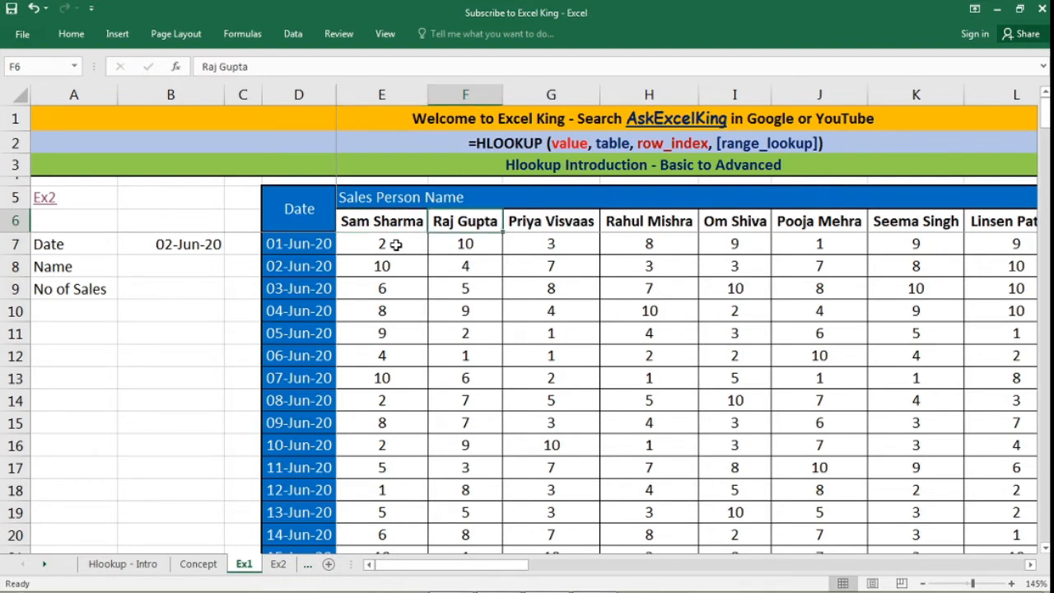
key("Right")
key("Right")
key("Right")
key("Right")
key("Right")
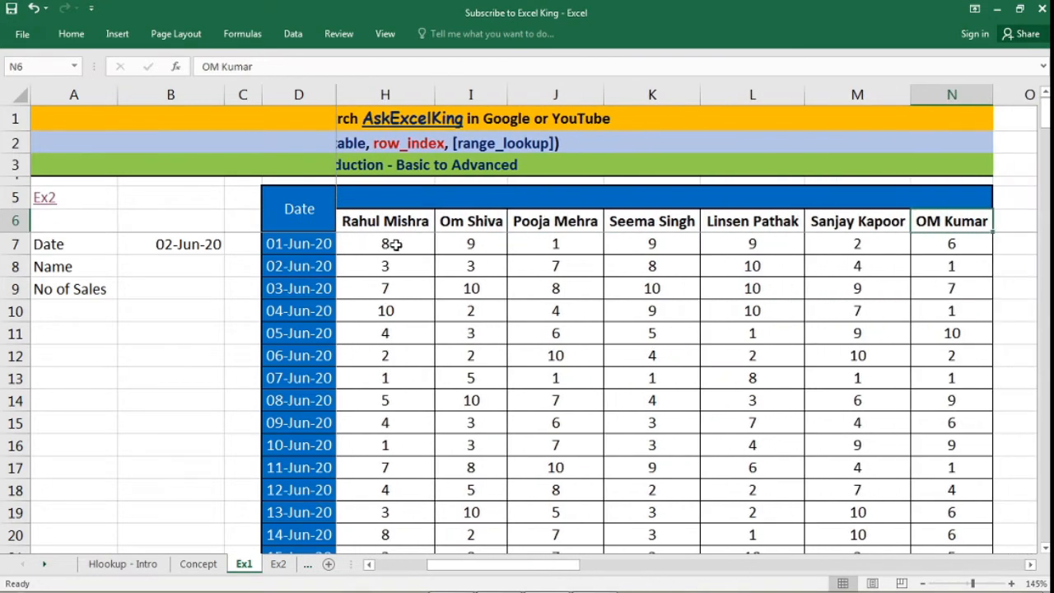
Read through the dates in column D of the sales table from 01-Jun-20 onward and return to the first row.
left_click(283, 242)
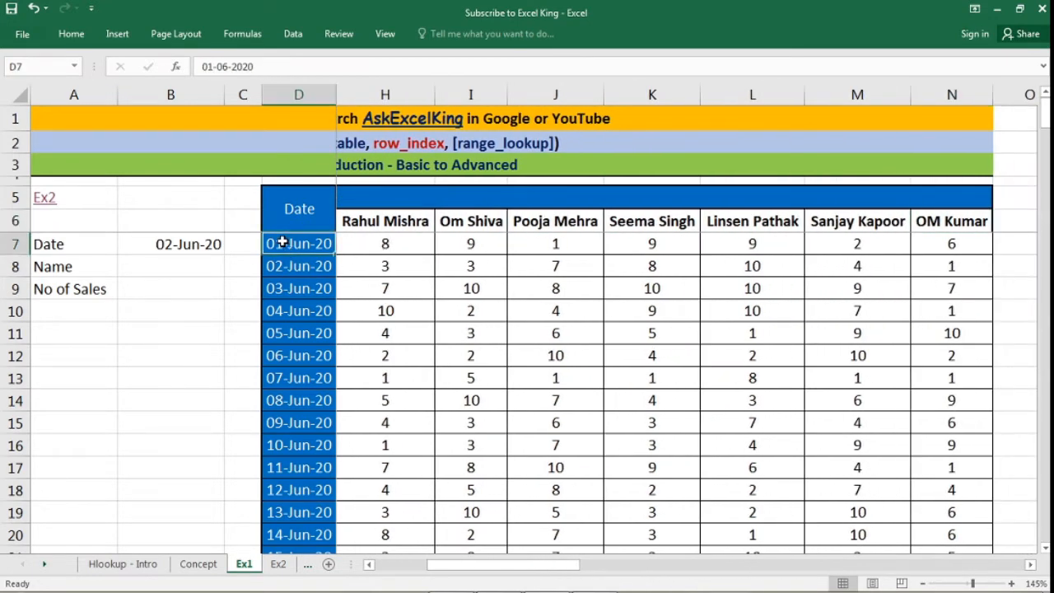
key("Return")
key("Return")
key("Return")
key("Return")
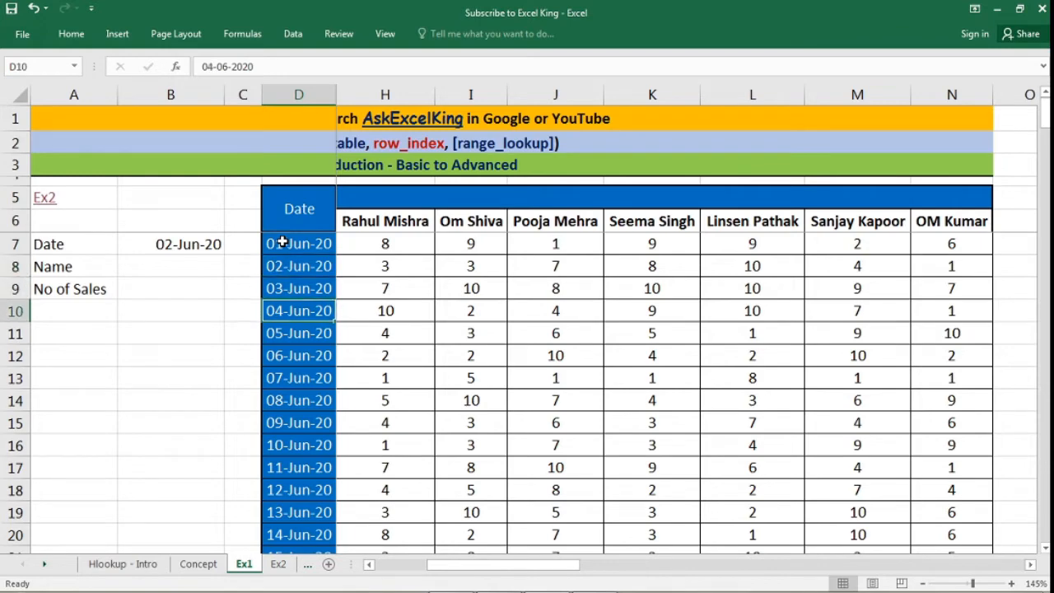
key("Return")
key("Return")
key("Return")
key("Return")
key("Return")
key("Return")
key("Return")
key("Return")
key("Return")
key("Return")
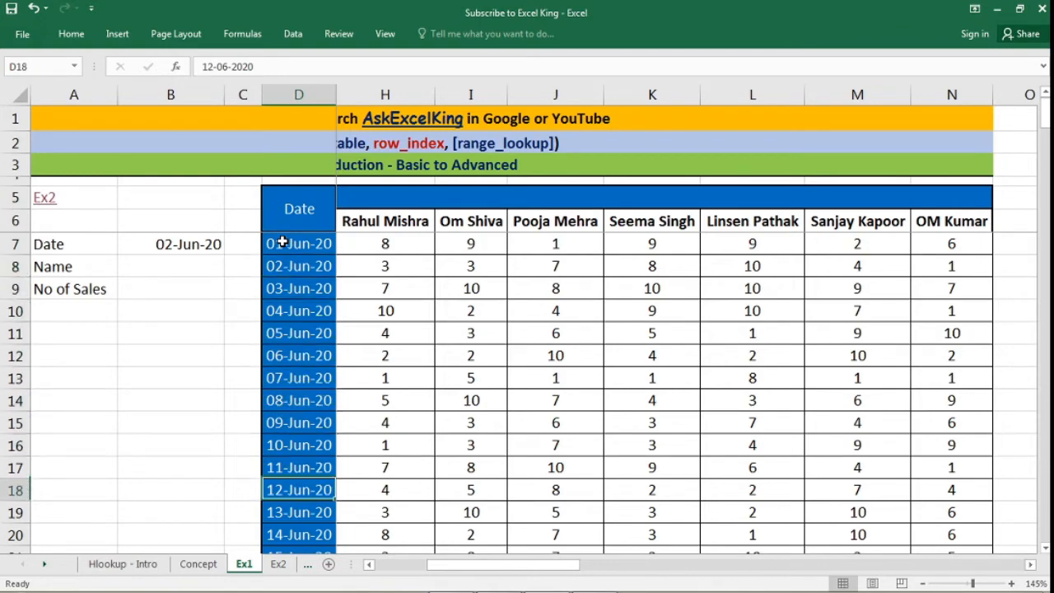
key("Return")
key("Return")
key("Return")
key("Return")
key("Return")
key("Return")
key("Return")
key("Return")
key("Return")
key("Return")
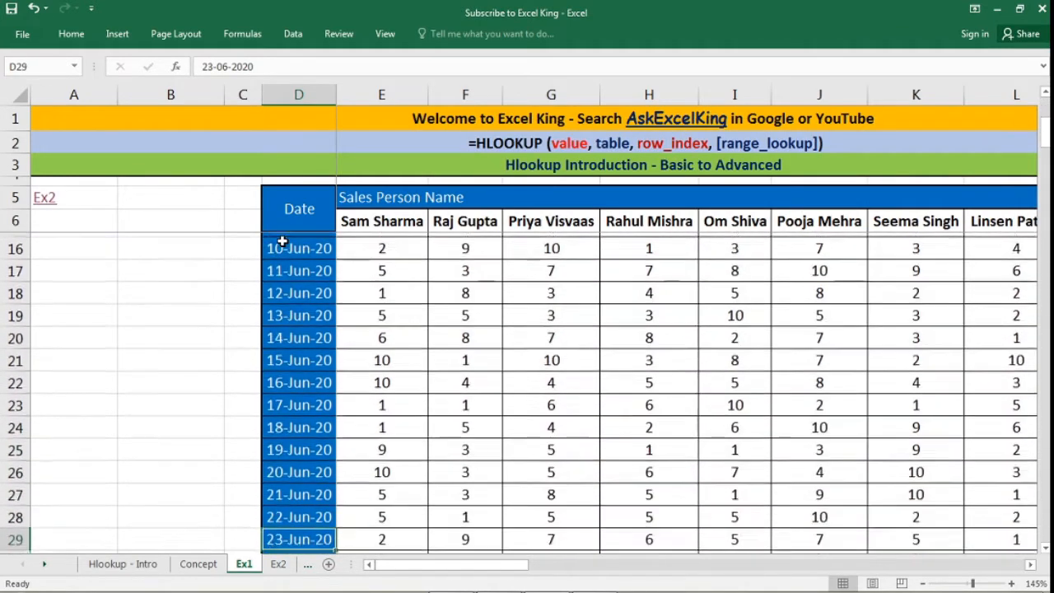
key("Return")
key("Return")
key("Return")
key("Return")
key("Return")
key("Return")
key("Return")
key("Return")
key("Return")
key("Return")
key("Return")
key("Return")
key("Return")
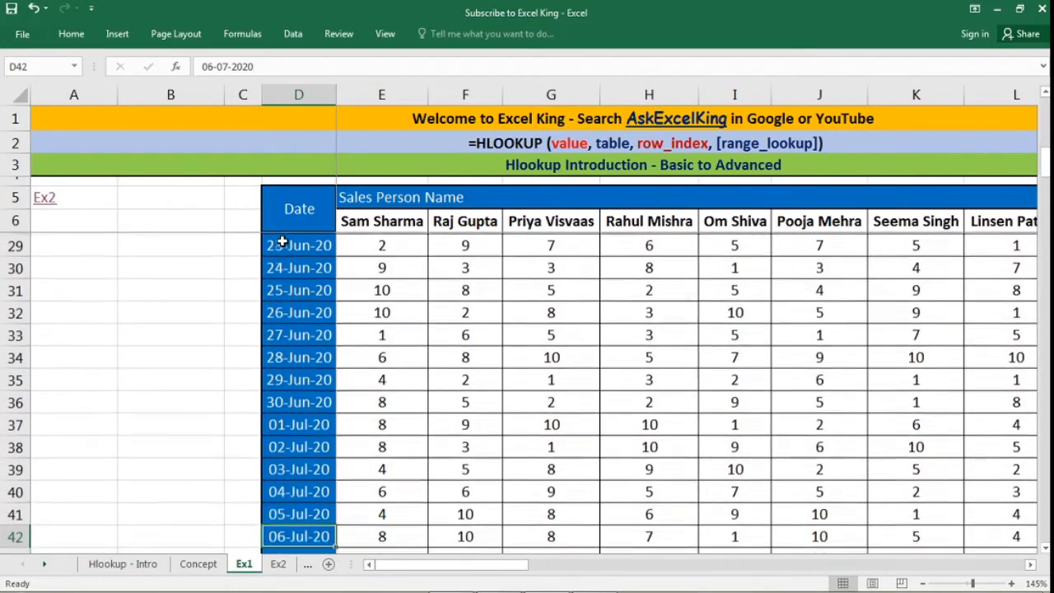
key("shift+Return")
key("shift+Return")
key("shift+Return")
key("shift+Return")
key("shift+Return")
key("shift+Return")
key("shift+Return")
key("shift+Return")
key("shift+Return")
key("shift+Return")
key("shift+Return")
key("shift+Return")
key("shift+Return")
key("shift+Return")
key("shift+Return")
key("shift+Return")
key("shift+Return")
key("shift+Return")
key("shift+Return")
key("shift+Return")
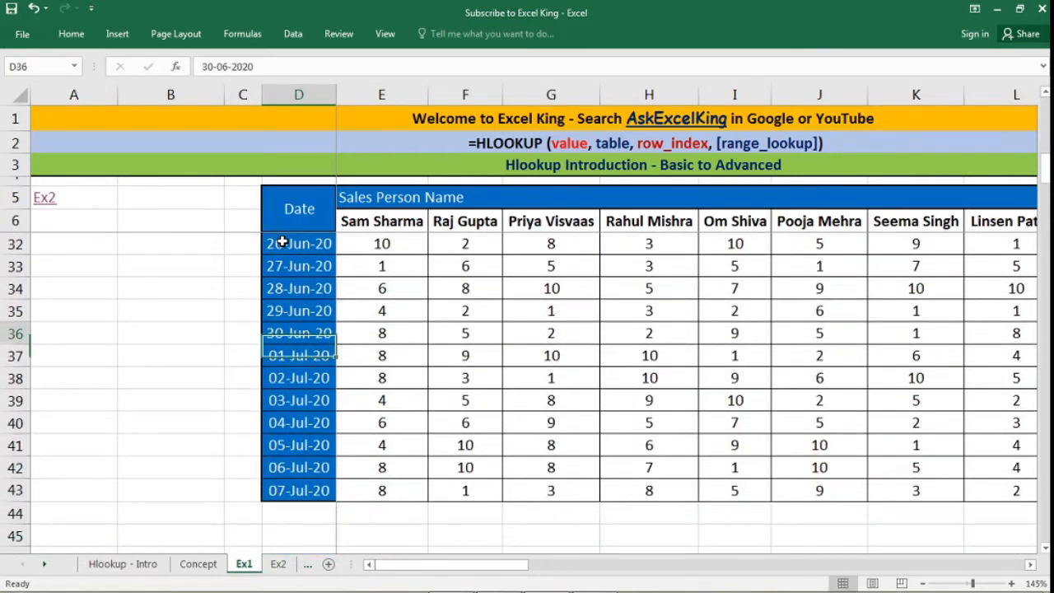
key("shift+Return")
key("shift+Return")
key("shift+Return")
key("shift+Return")
key("shift+Return")
key("shift+Return")
key("shift+Return")
key("shift+Return")
key("shift+Return")
key("shift+Return")
key("shift+Return")
key("shift+Return")
key("shift+Return")
scroll(283, 242, "right", 3)
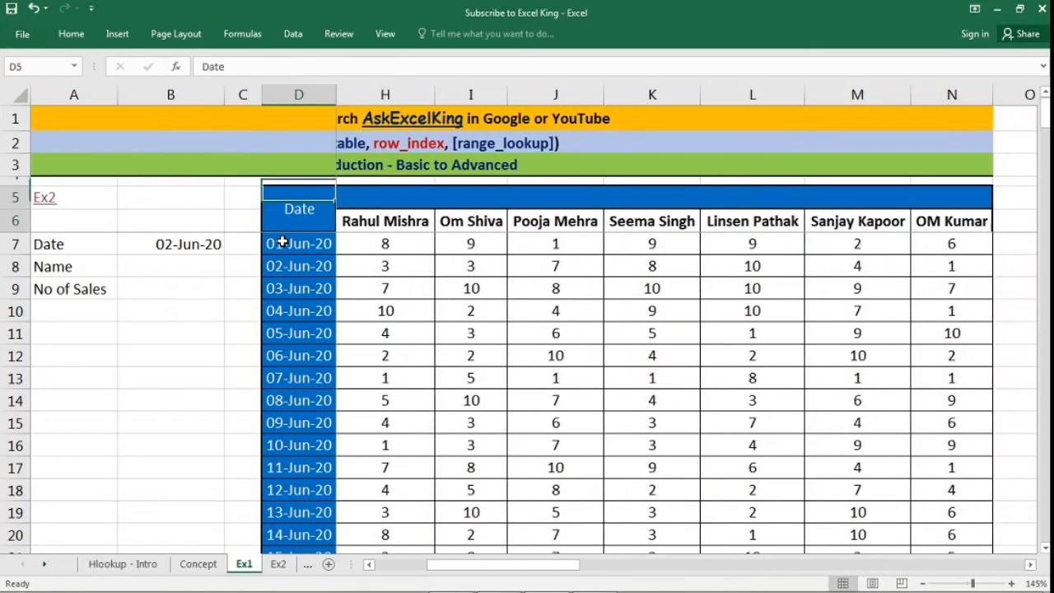
Compare the first three salesperson names in E6:G6 with their sales for 01-Jun-20 in row 7.
key("Right")
key("Right")
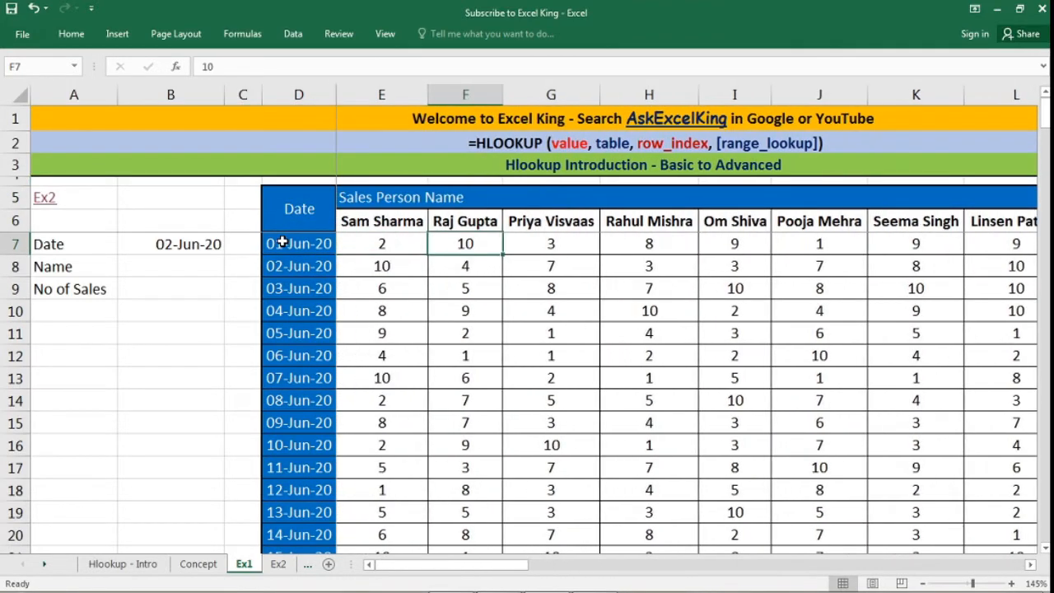
key("Right")
key("Left")
key("Left")
key("Left")
key("Right")
key("Up")
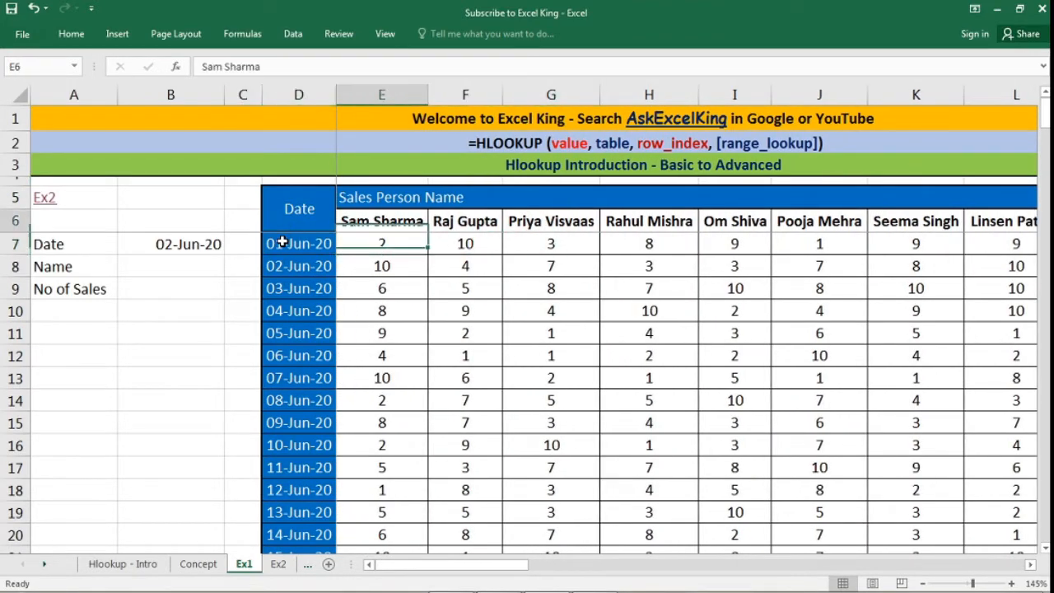
key("Down")
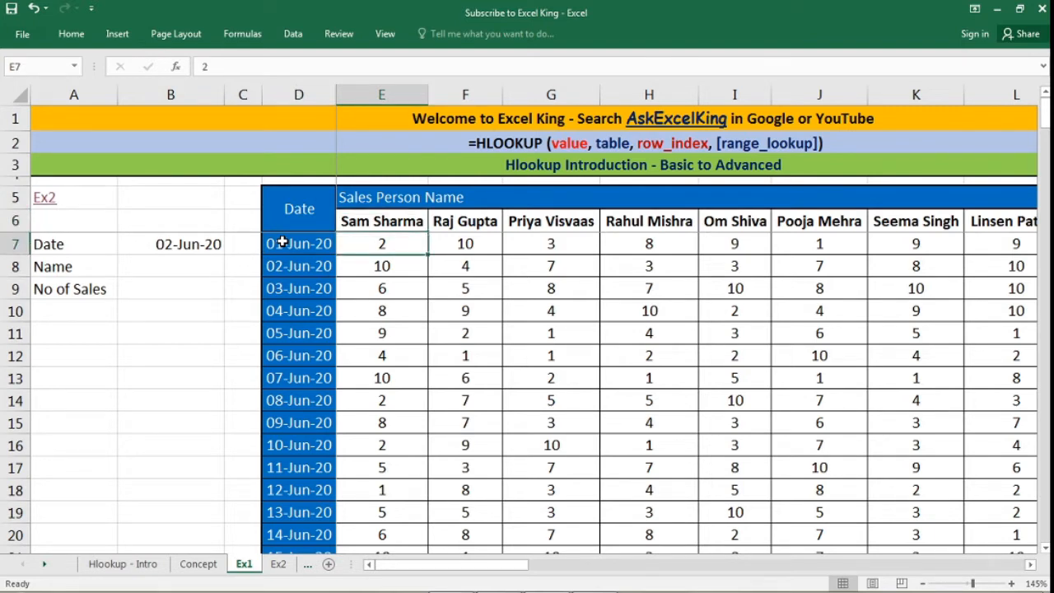
key("Up")
key("Down")
key("Left")
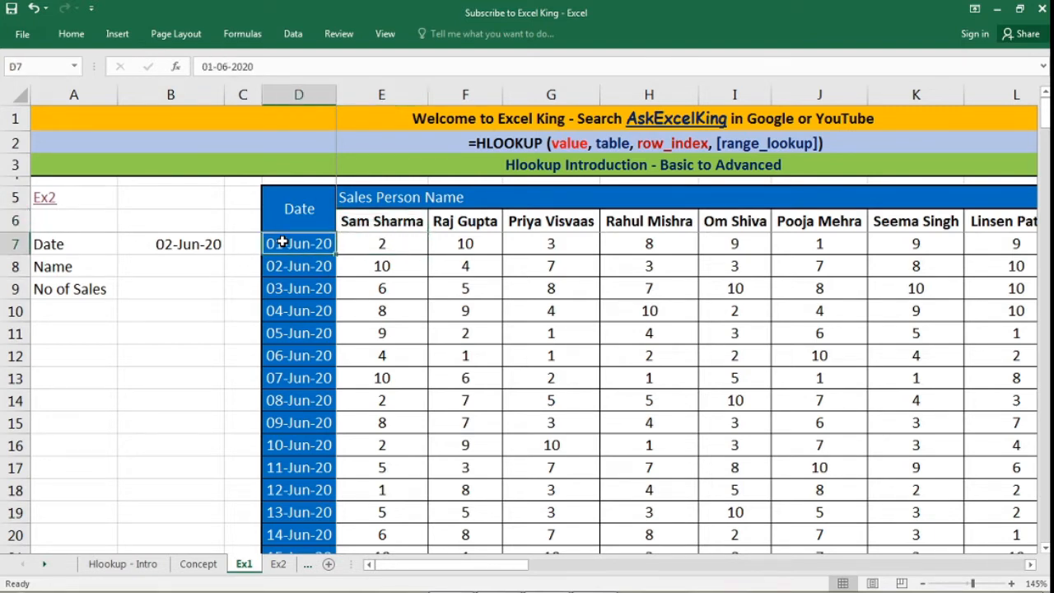
key("Right")
key("Right")
key("Up")
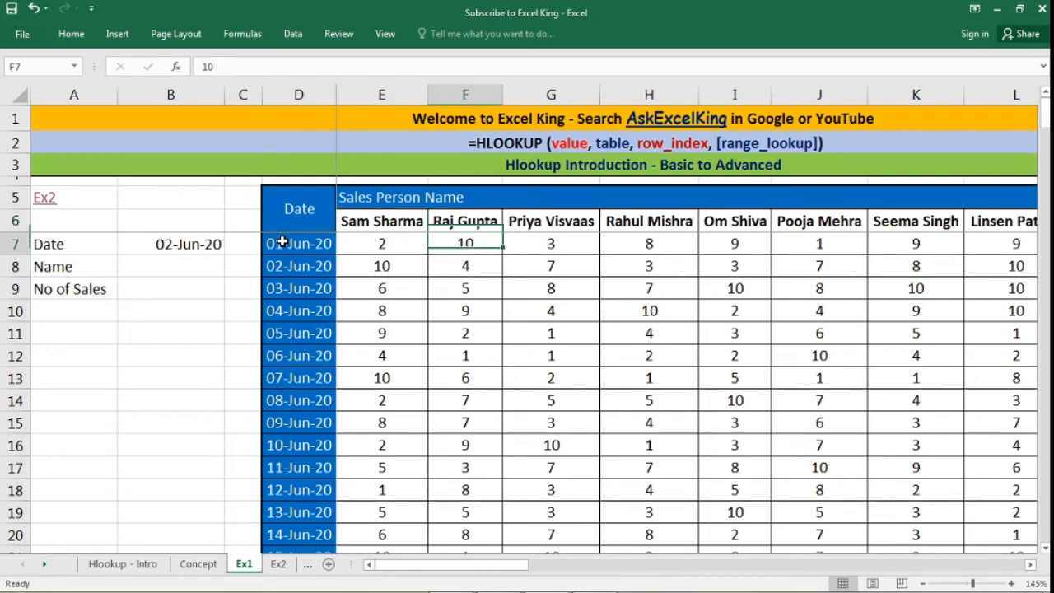
key("Down")
key("Right")
key("Up")
key("Down")
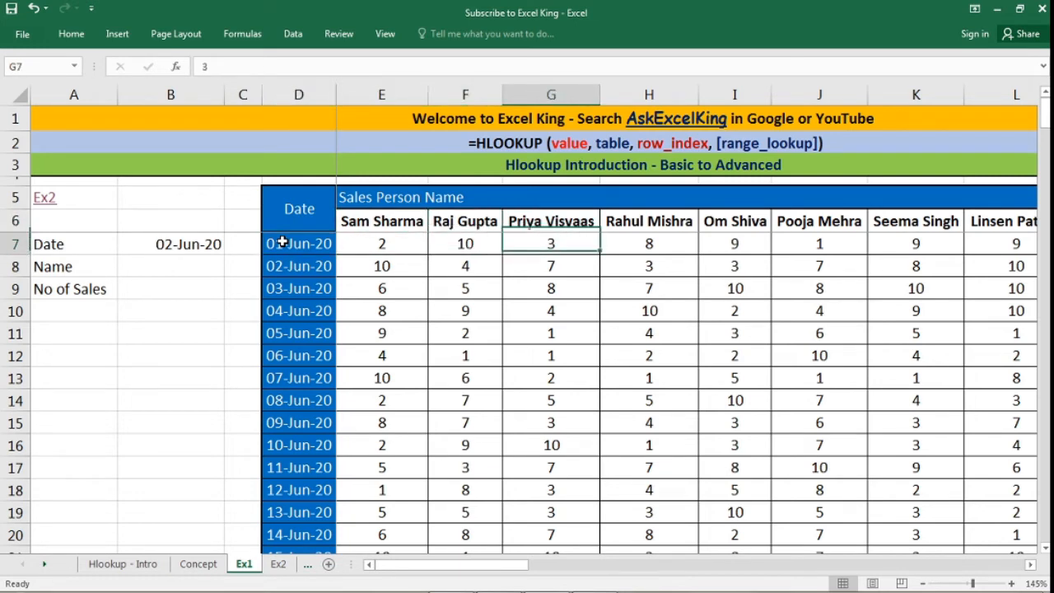
Read down the fourth salesperson's sales in column H from 01-Jun-20 to 07-Jun-20.
key("Right")
key("Down")
key("Down")
key("Down")
key("Down")
key("Down")
key("Down")
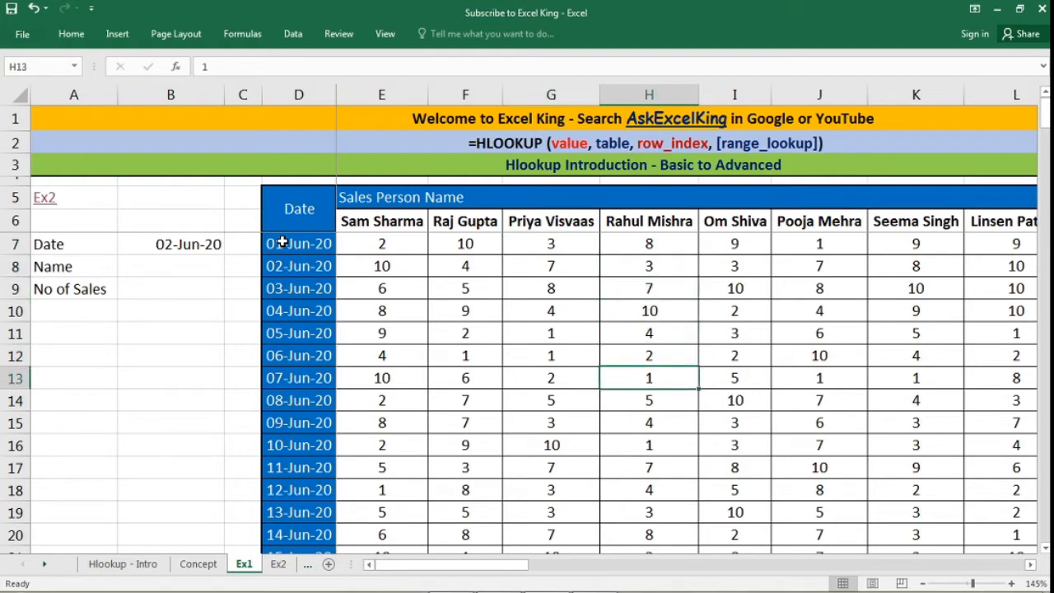
Scan the 07-Jun-20 sales figures across row 13 of the table in both directions.
key("Right")
key("Right")
key("Right")
key("Right")
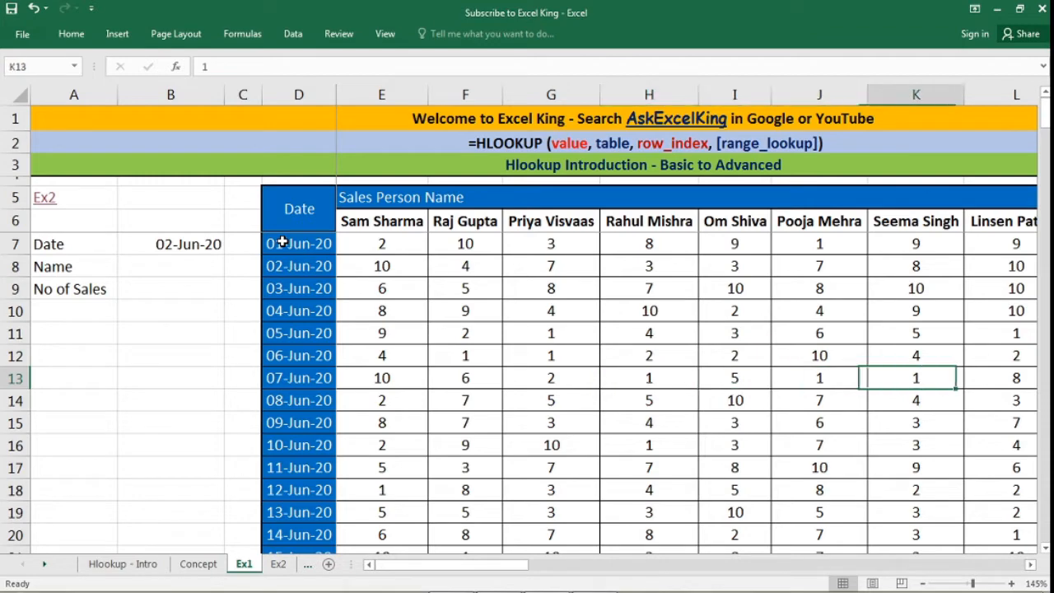
key("Left")
key("Left")
key("Left")
key("Left")
key("Left")
key("Left")
key("Left")
key("Left")
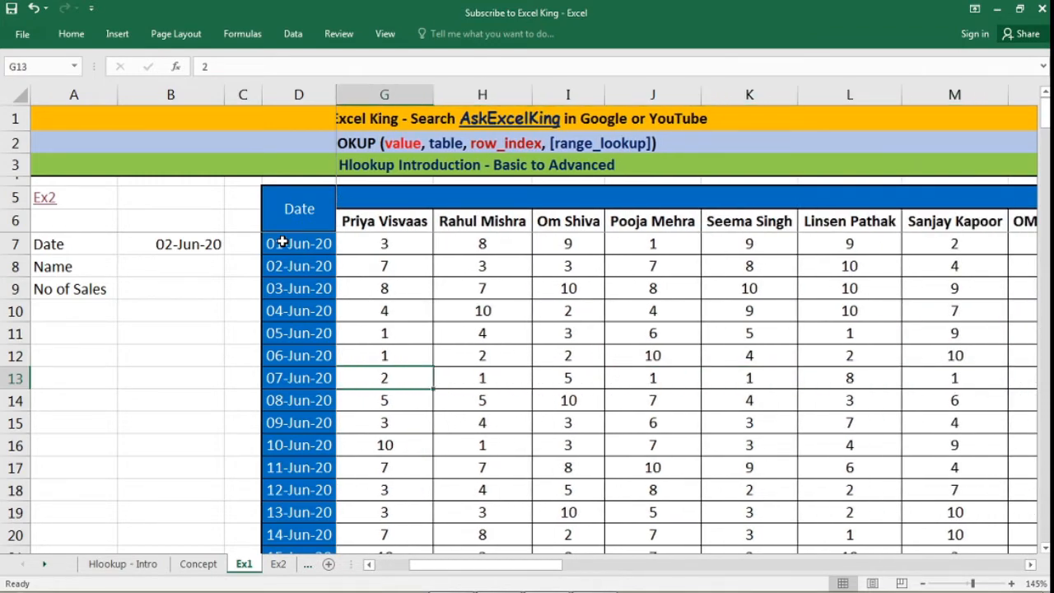
key("Right")
key("Right")
key("Right")
key("Right")
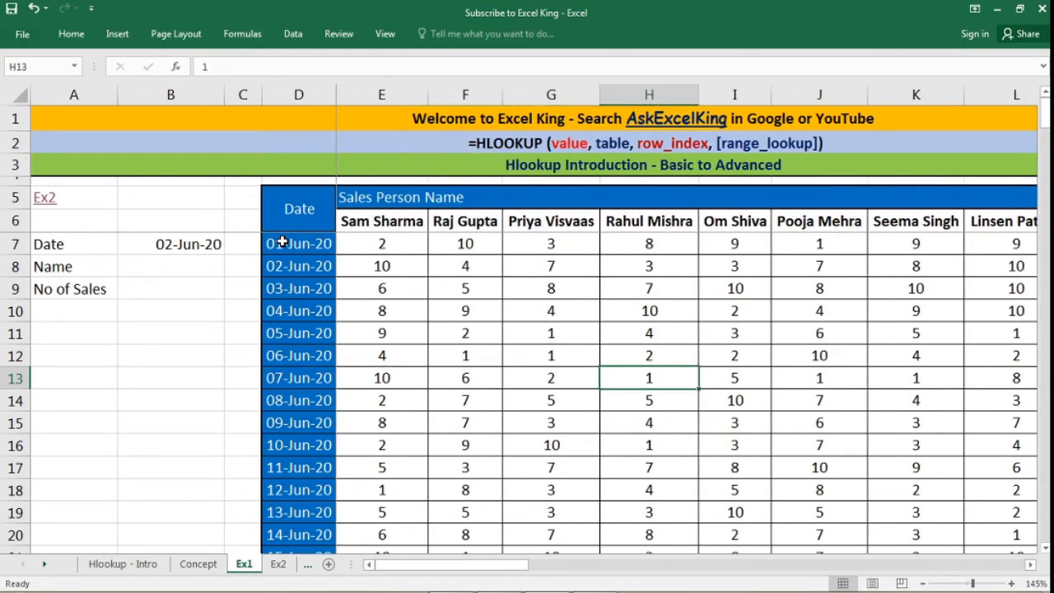
Trace the 10-Jun-20 row across D16:I16 and the fifth salesperson's column down I7:I16 to their intersection.
left_click(738, 227)
left_click_drag(299, 452, 725, 445)
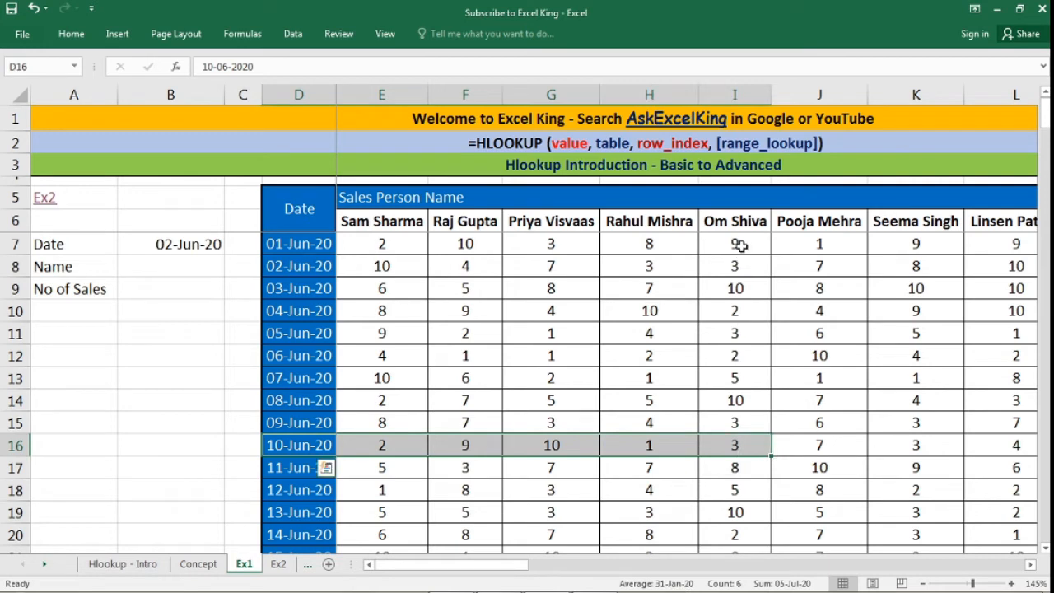
left_click_drag(741, 245, 744, 451)
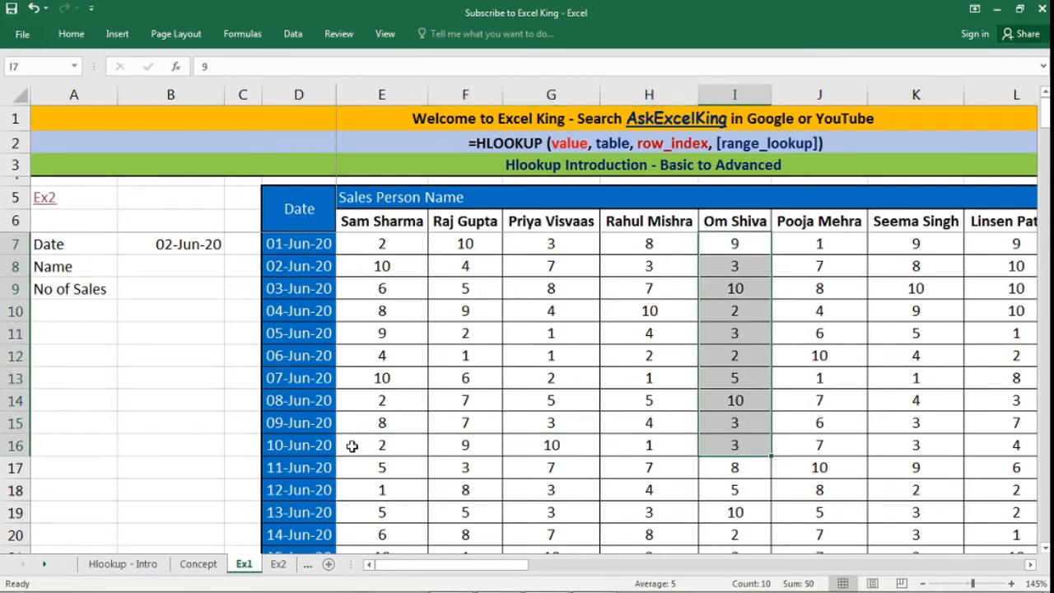
left_click_drag(333, 446, 731, 449)
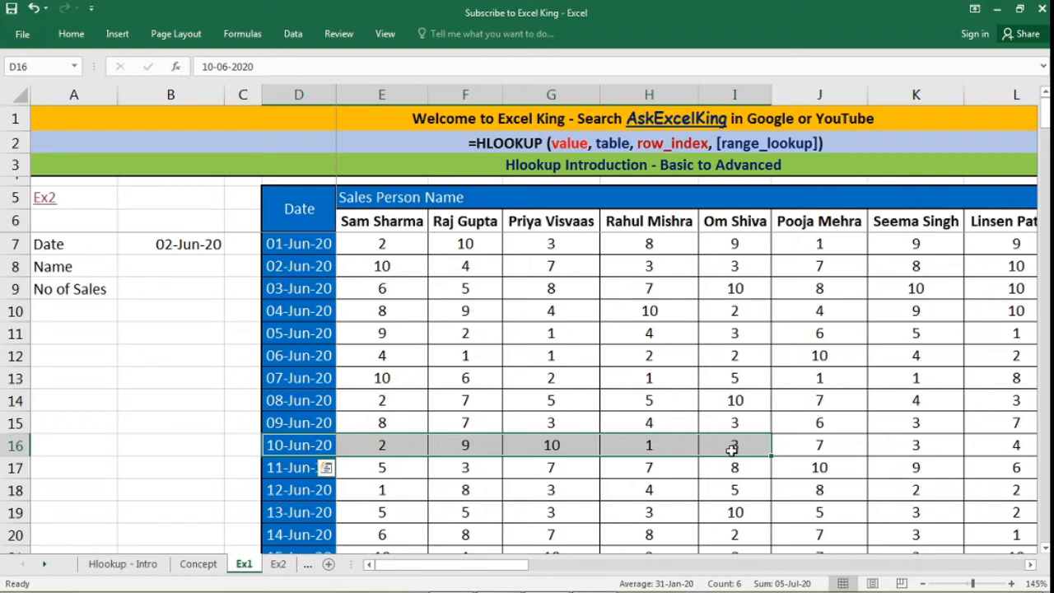
left_click_drag(737, 243, 741, 445)
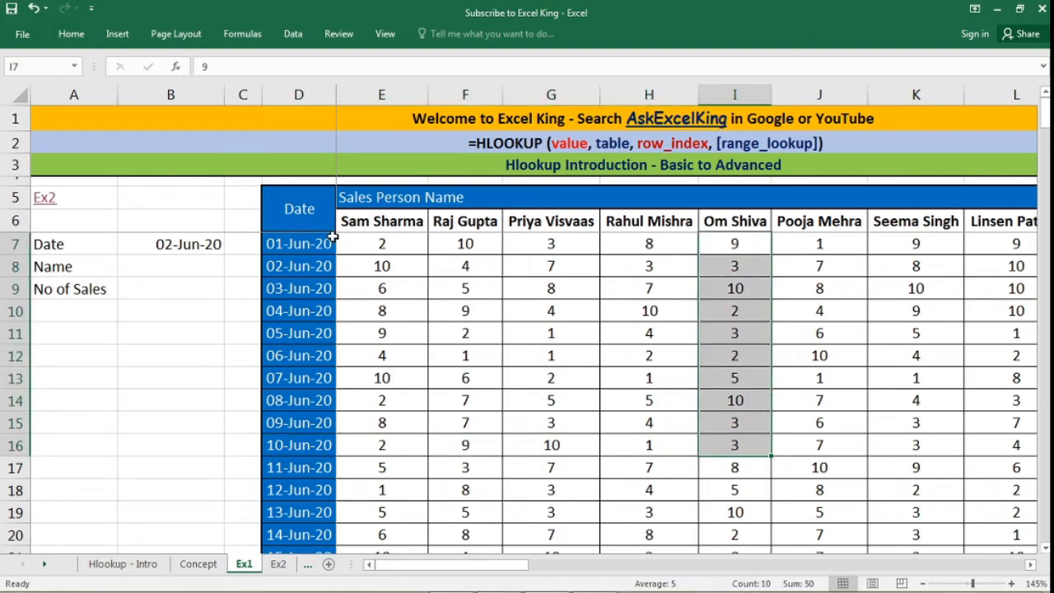
Look through the salesperson names along header row 6, going back and forth between E6 and N6.
left_click(630, 324)
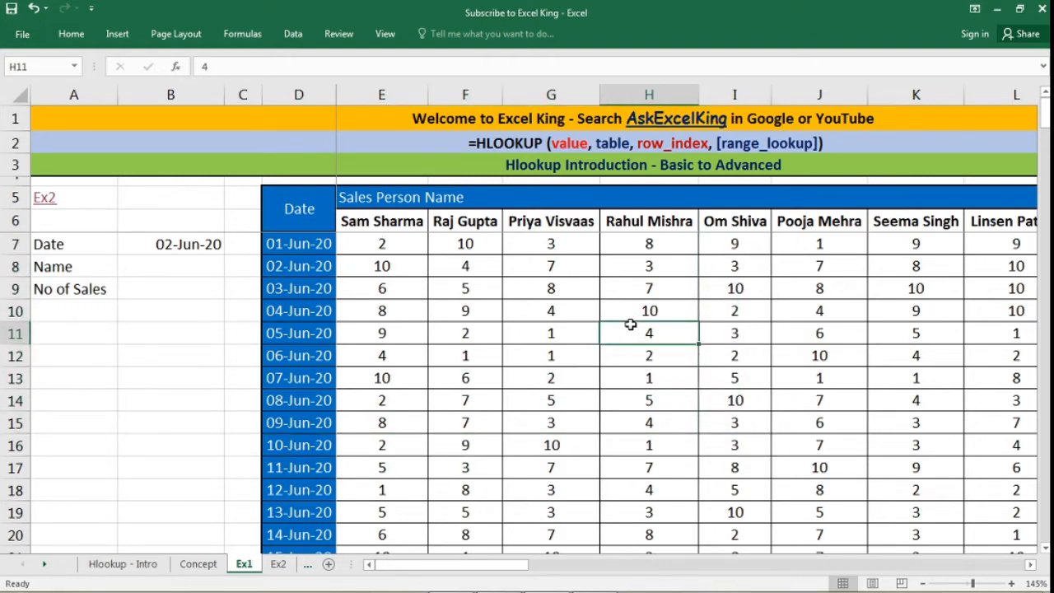
key("Up")
key("Up")
key("Up")
key("Up")
key("Up")
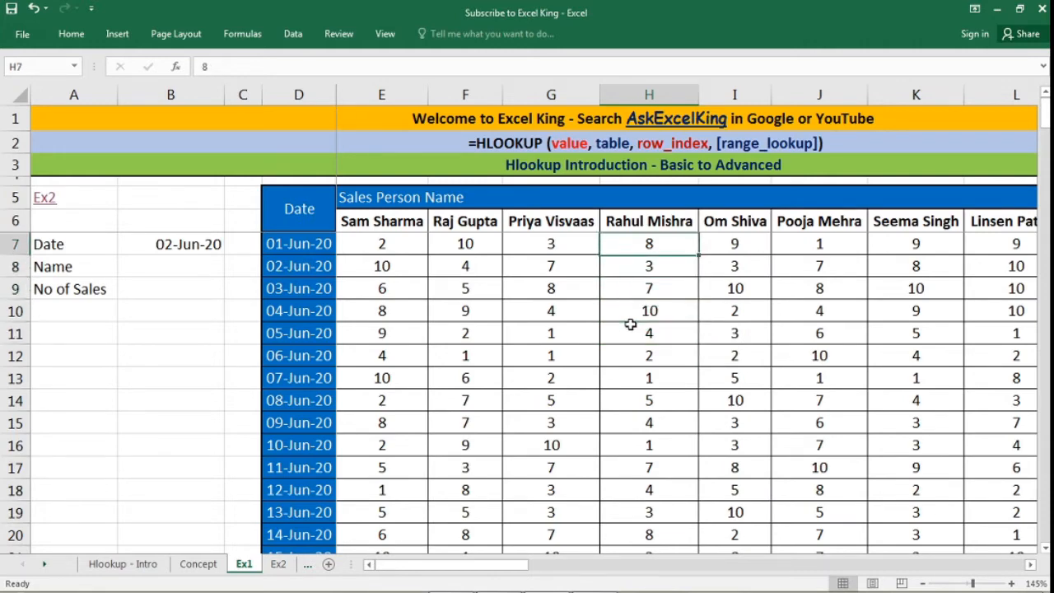
key("Right")
key("Right")
key("Right")
key("Right")
key("Right")
key("Right")
key("Right")
key("Right")
key("Right")
key("Right")
key("Left")
key("Left")
key("Left")
key("Left")
key("Left")
key("Left")
key("Left")
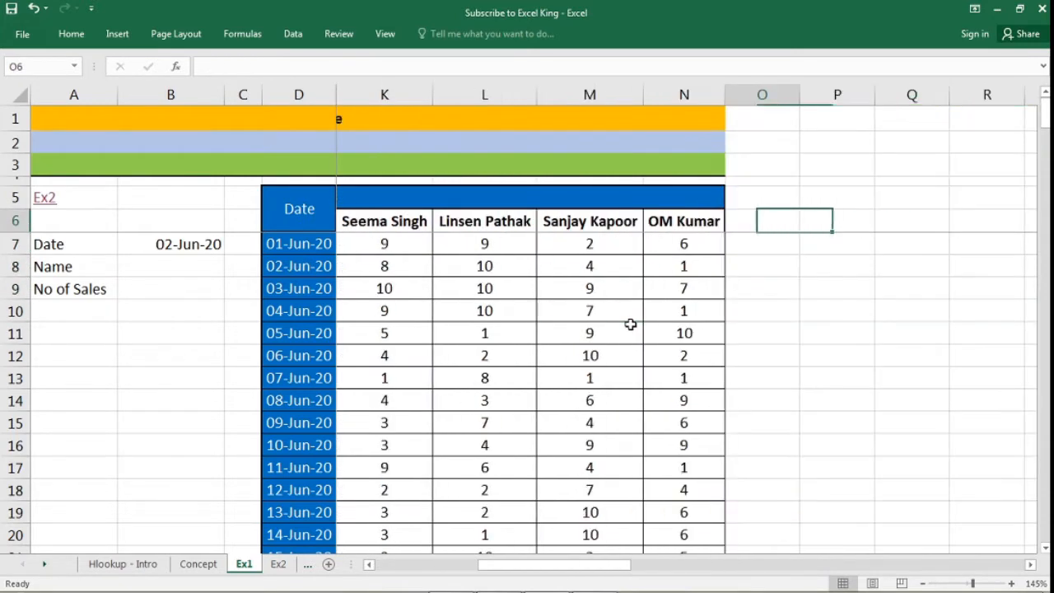
key("Left")
key("Left")
key("Left")
key("Left")
key("Left")
key("Left")
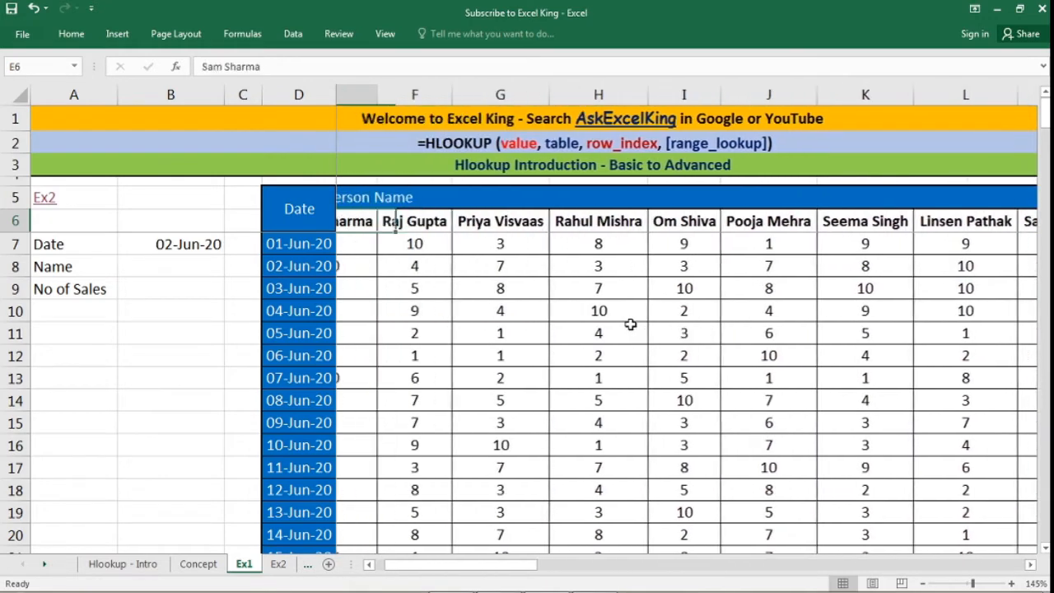
key("Right")
key("Right")
key("Right")
key("Right")
key("Right")
key("Right")
key("Right")
key("Right")
key("Right")
key("Right")
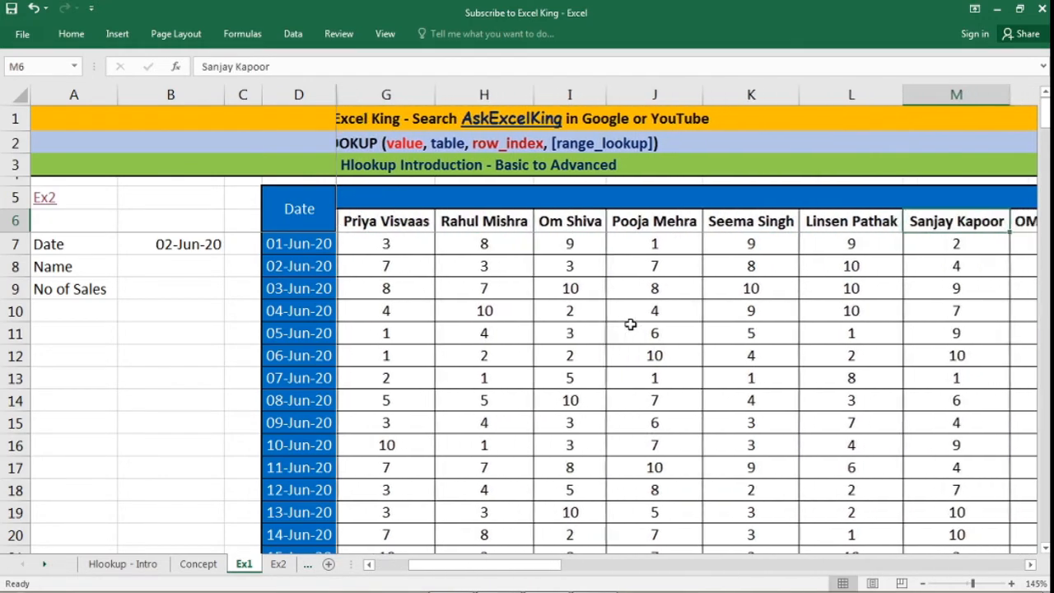
key("Left")
key("Left")
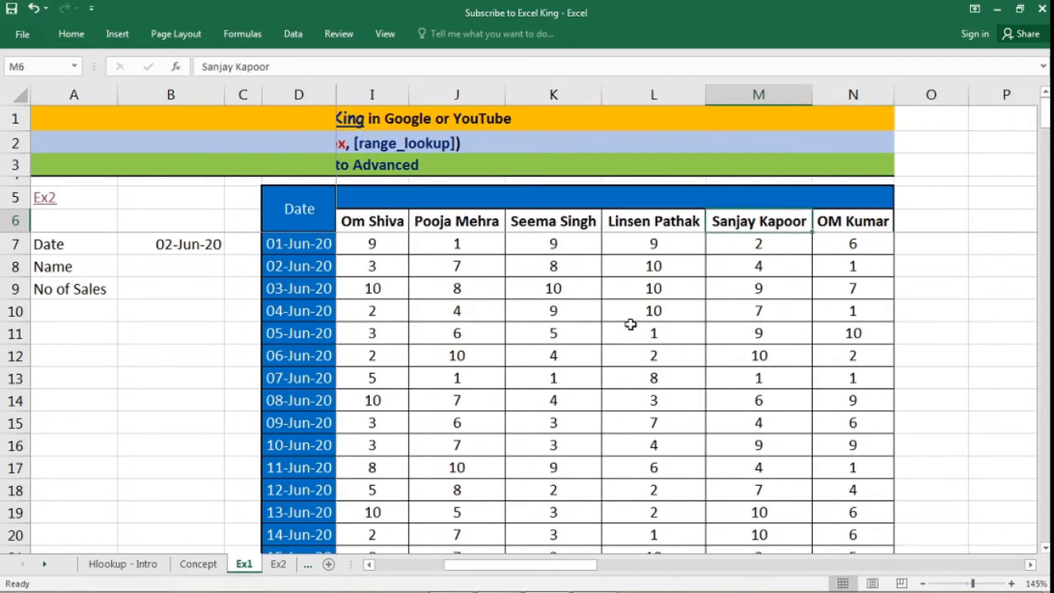
Follow the 01-Jun-20 sales in row 7 from column M back to the date in D7.
key("Down")
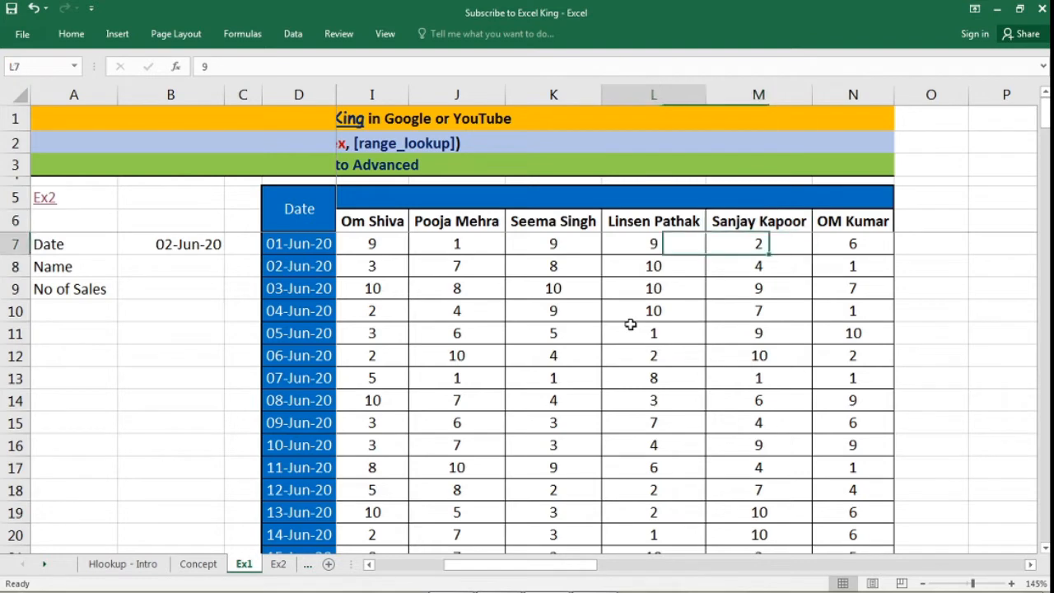
key("Left")
key("Left")
key("Left")
key("Left")
key("Left")
key("Left")
key("Left")
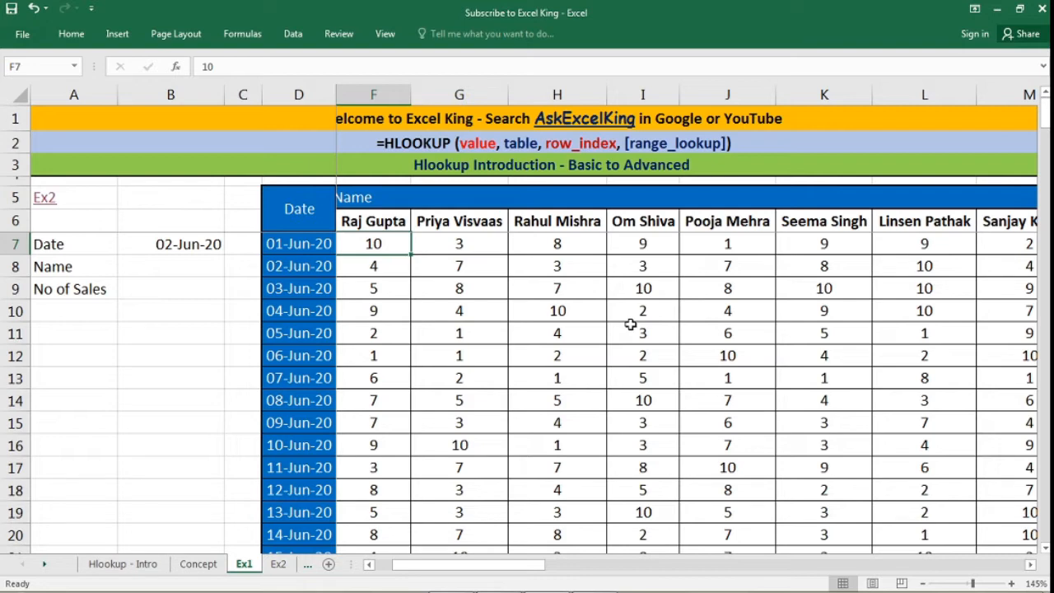
key("Left")
key("Left")
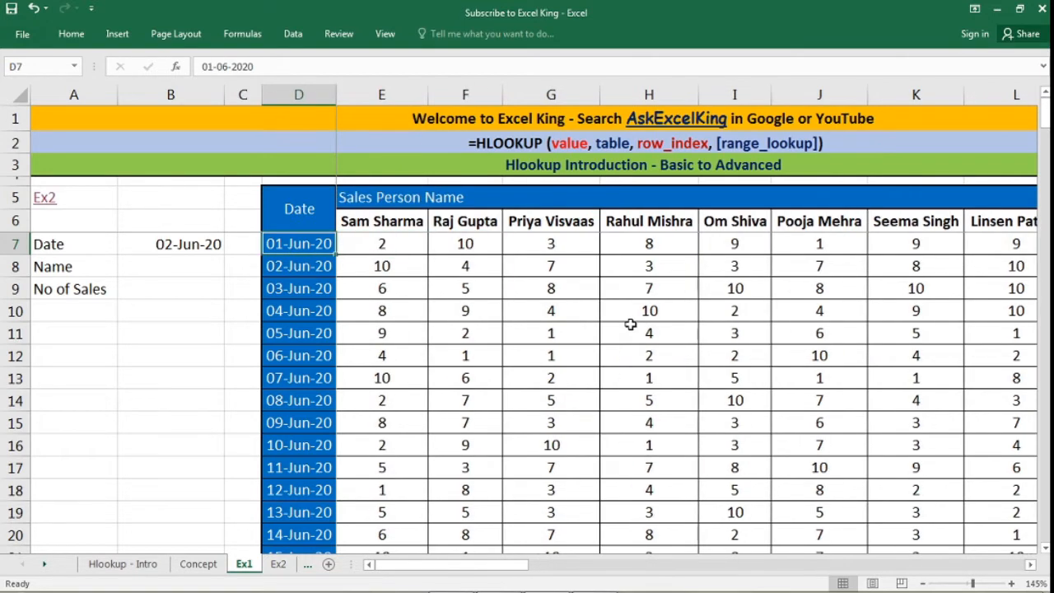
Go down the dates in column D to 07-Jun-20 and read that row's sales across to J13.
key("Down")
key("Down")
key("Down")
key("Down")
key("Down")
key("Down")
key("Right")
key("Right")
key("Right")
key("Right")
key("Right")
key("Right")
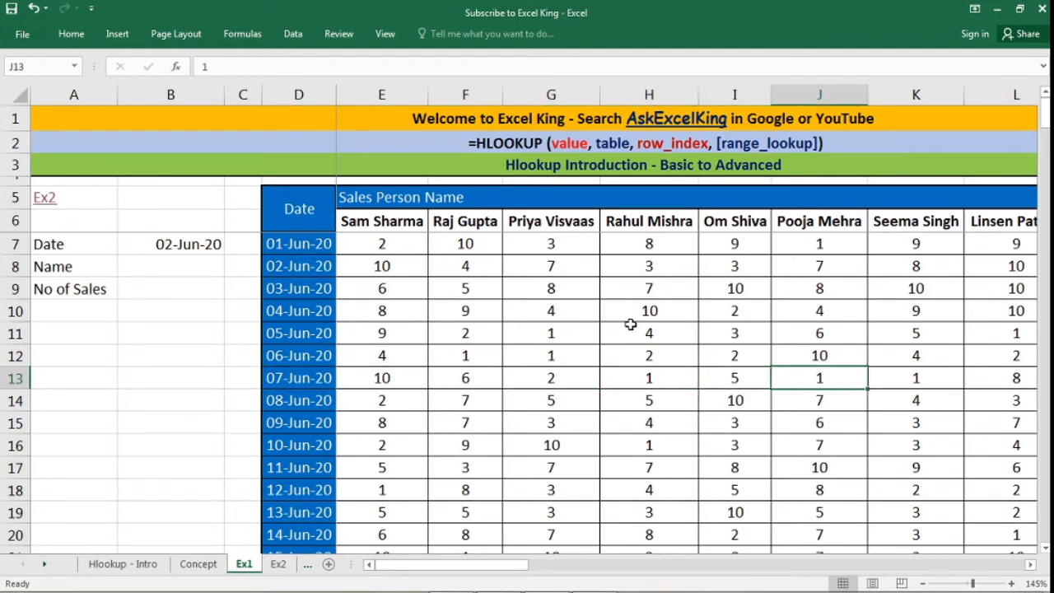
Search the sheet for the fifth salesperson's name and close the search.
key("ctrl+f")
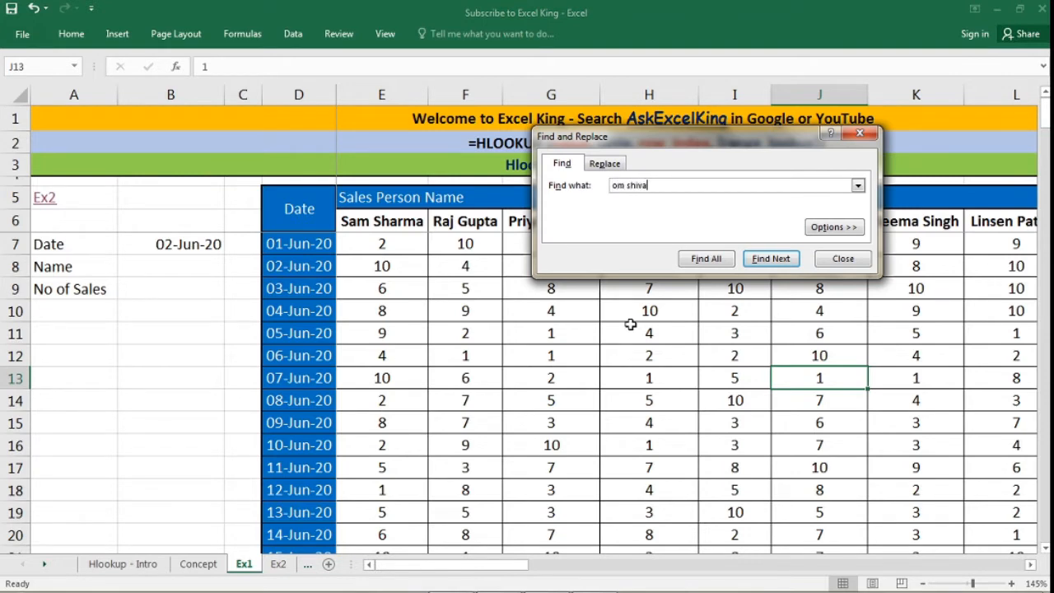
key("Return")
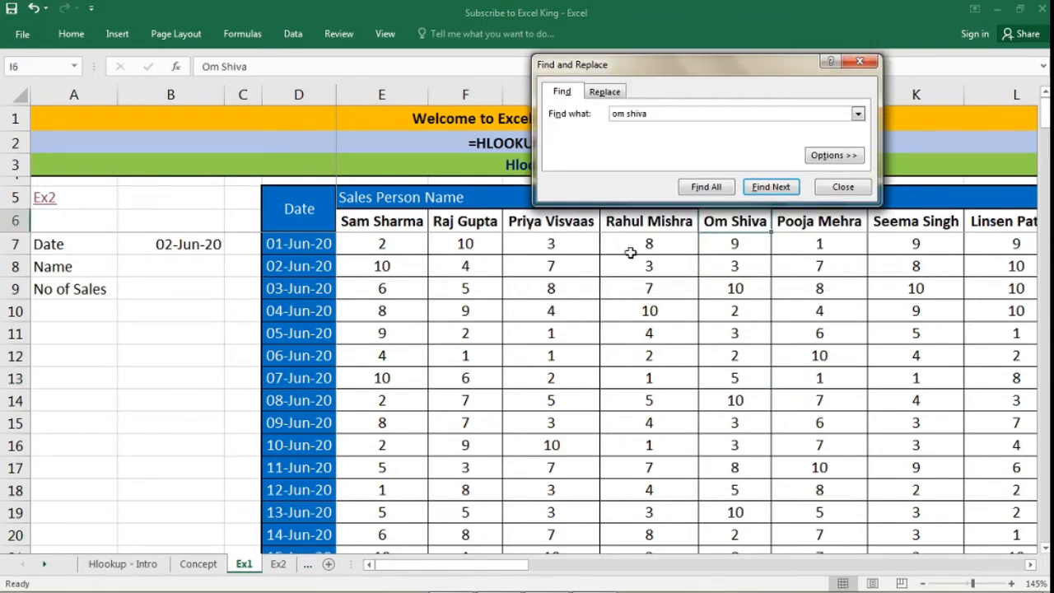
left_click(850, 191)
Read down the fifth salesperson's sales in column I from 01-Jun-20 into the July dates.
key("Down")
key("Down")
key("Down")
key("Down")
key("Down")
key("Down")
key("Down")
key("Down")
key("Down")
key("Down")
key("Down")
key("Down")
key("Down")
key("Down")
key("Down")
key("Down")
key("Down")
key("Down")
key("Down")
key("Down")
key("Down")
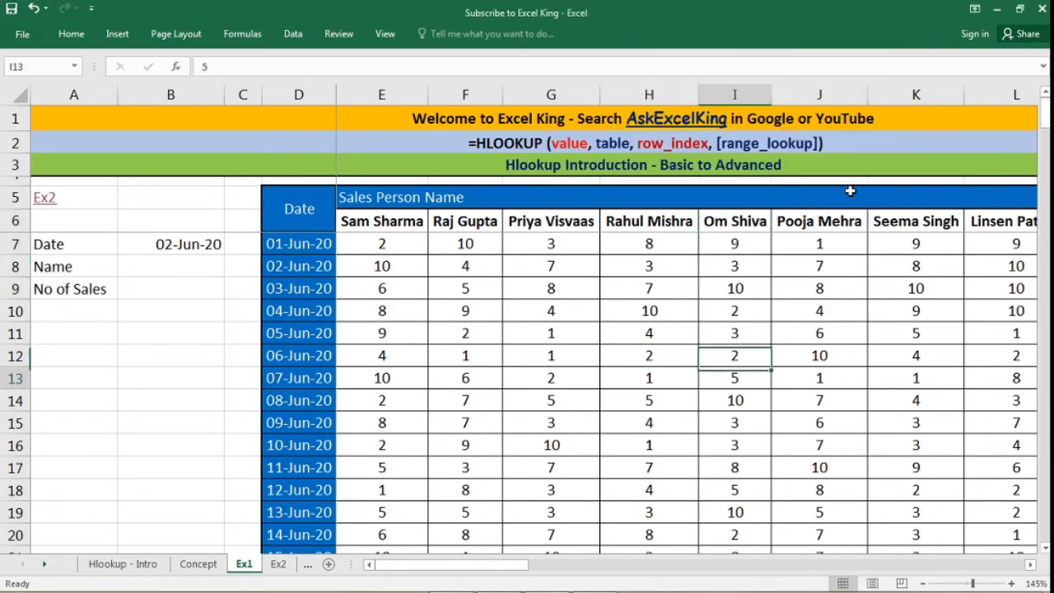
key("Down")
key("Down")
key("Down")
key("Down")
key("Down")
key("Down")
key("Down")
key("Down")
key("Down")
key("Down")
key("Down")
key("Down")
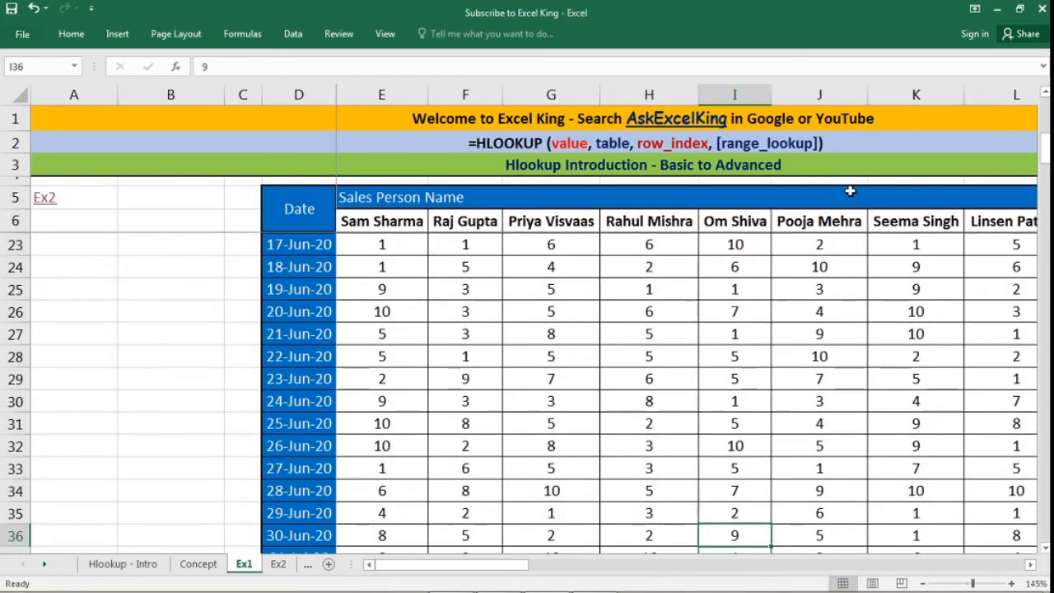
Review column I again between the July dates and the early June dates for the fifth salesperson.
key("Up")
key("Up")
key("Up")
key("Up")
key("Up")
key("Up")
key("Up")
key("Up")
key("Up")
key("Up")
key("Up")
key("Up")
key("Up")
key("Up")
key("Up")
key("Up")
key("Up")
key("Up")
key("Up")
key("Up")
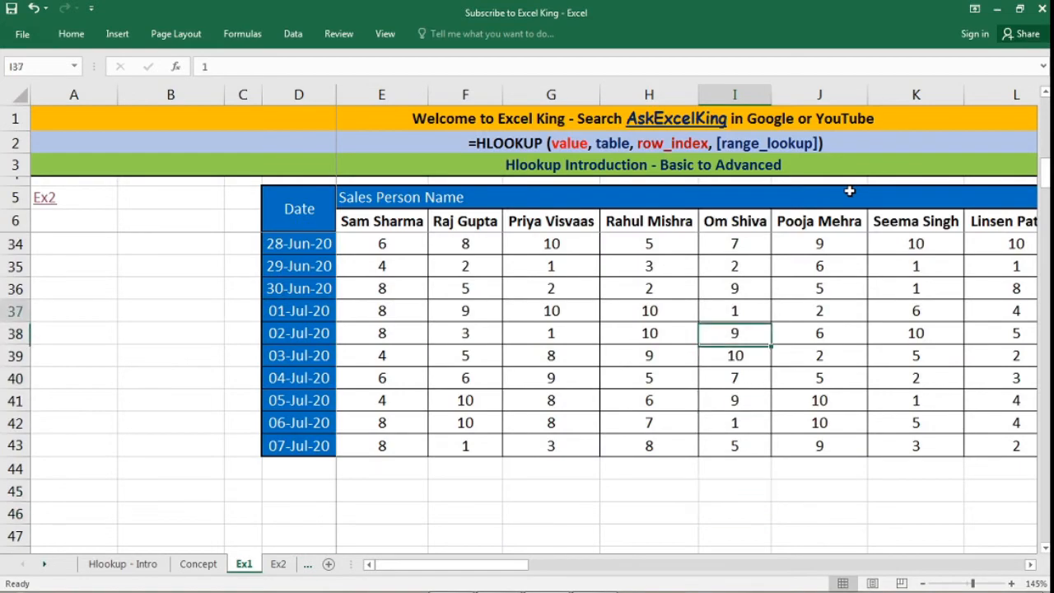
key("Down")
key("Down")
key("Down")
key("Down")
key("Down")
key("Down")
key("Down")
key("Down")
key("Down")
key("Down")
key("Down")
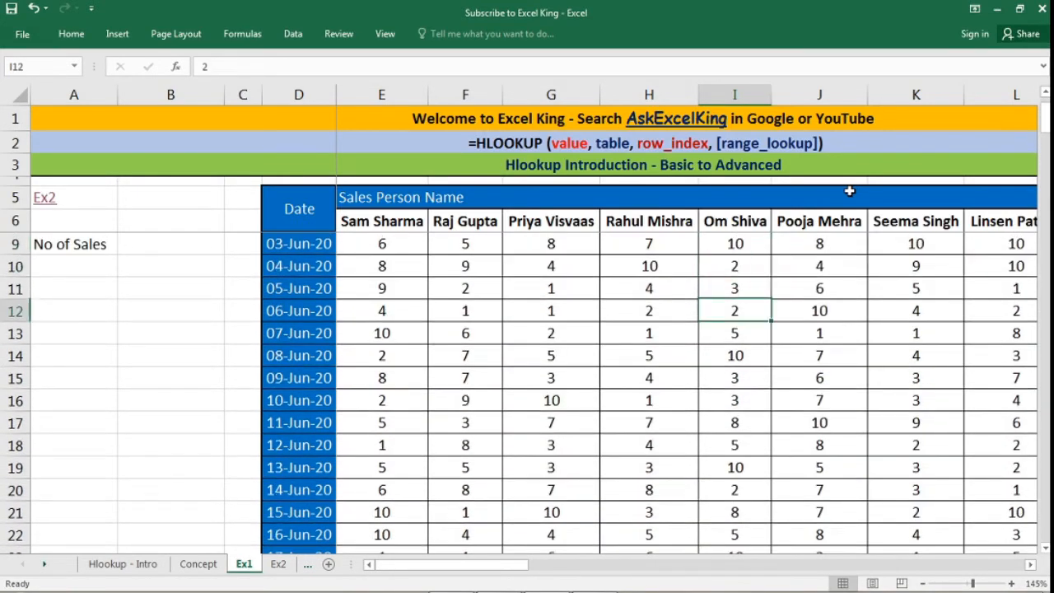
Read down the fifth salesperson's sales in column I from 06-Jun-20 to 07-Jul-20.
key("Down")
key("Down")
key("Down")
key("Down")
key("Down")
key("Down")
key("Down")
key("Down")
key("Down")
key("Down")
key("Down")
key("Down")
key("Down")
key("Down")
key("Down")
key("Down")
key("Down")
key("Down")
key("Down")
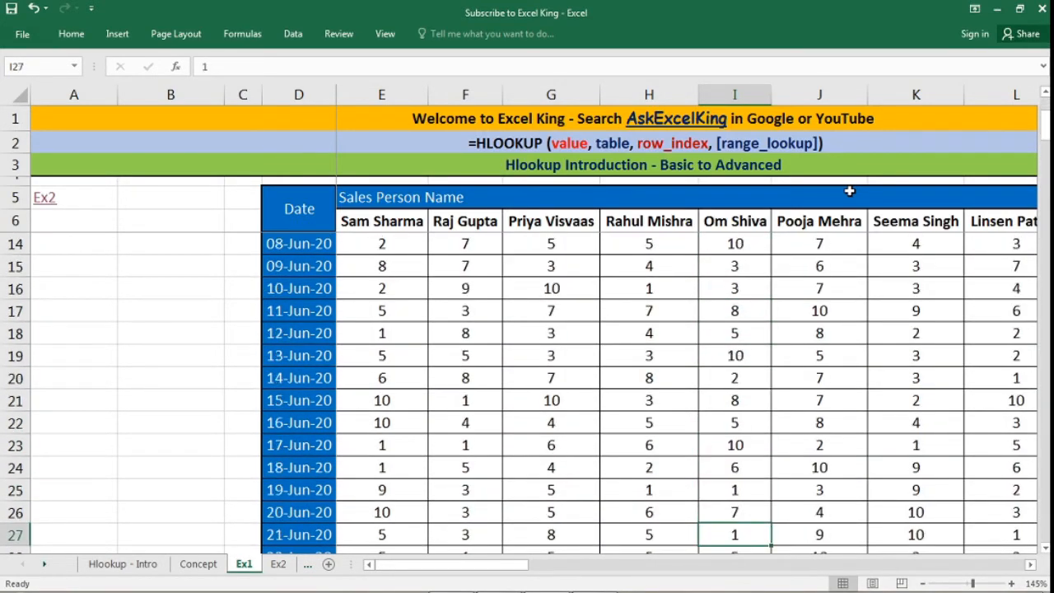
key("Down")
key("Down")
key("Down")
key("Down")
key("Down")
key("Down")
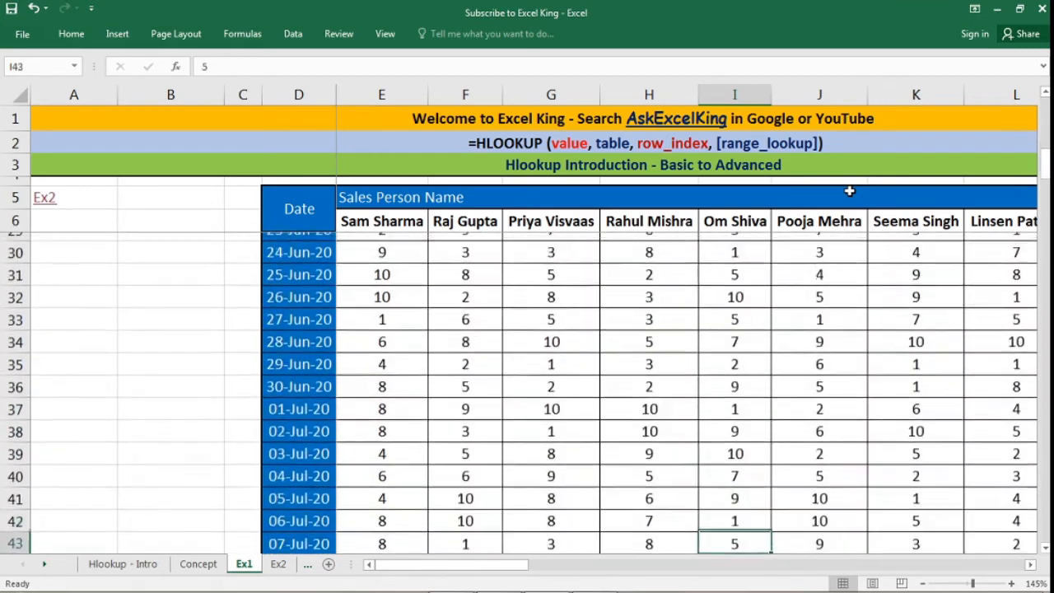
Read the fifth salesperson's sales back up column I from 07-Jul-20 through the mid-June dates.
key("Up")
key("Up")
key("Up")
key("Up")
key("Up")
key("Up")
key("Up")
key("Up")
key("Up")
key("Up")
key("Up")
key("Up")
key("Up")
key("Up")
key("Up")
key("Up")
key("Up")
key("Up")
key("Up")
key("Up")
key("Up")
key("Up")
key("Up")
key("Up")
key("Up")
key("Up")
key("Up")
key("Up")
key("Up")
key("Up")
key("Up")
key("Up")
key("Up")
key("Up")
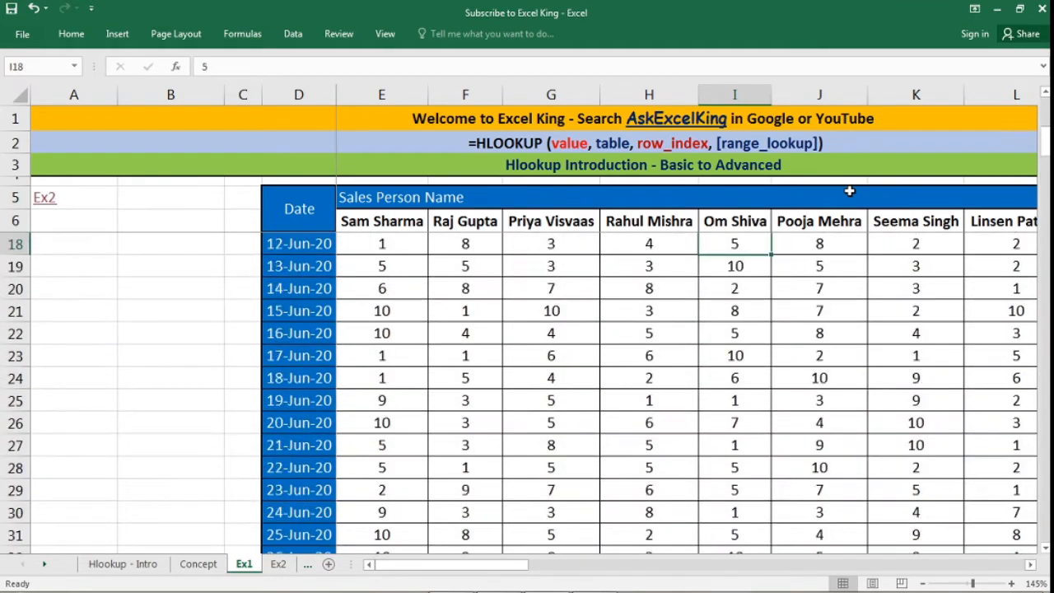
Go across the table past the last salesperson's column and return along row 6 to column A.
key("Down")
key("Right")
key("Down")
key("Down")
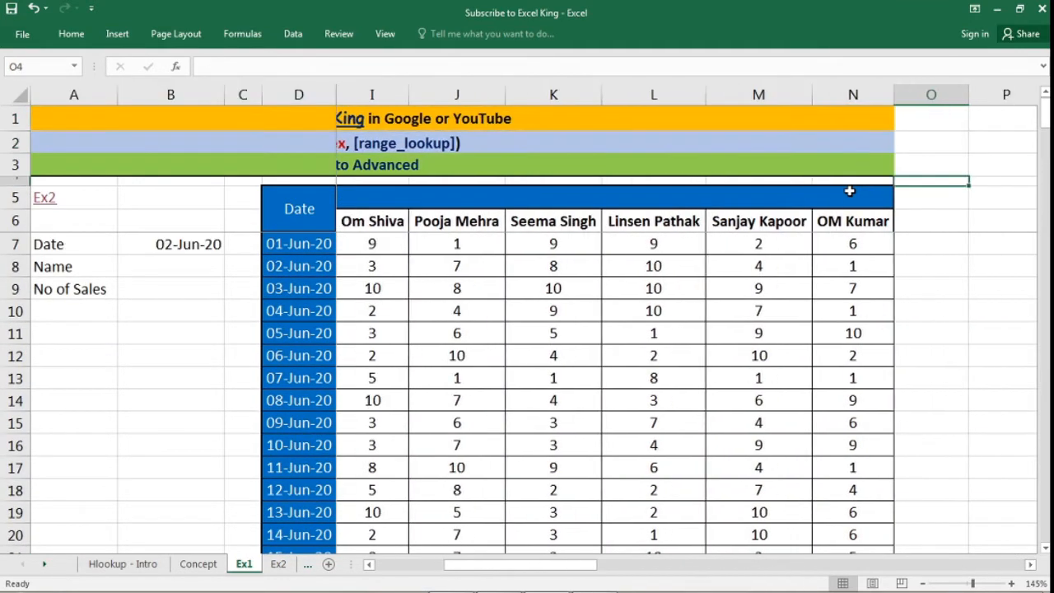
key("Left")
key("Left")
key("Left")
key("Down")
key("Down")
key("Left")
key("Left")
key("Left")
key("Left")
key("Left")
key("Left")
key("Left")
key("Left")
key("Left")
key("Left")
key("Left")
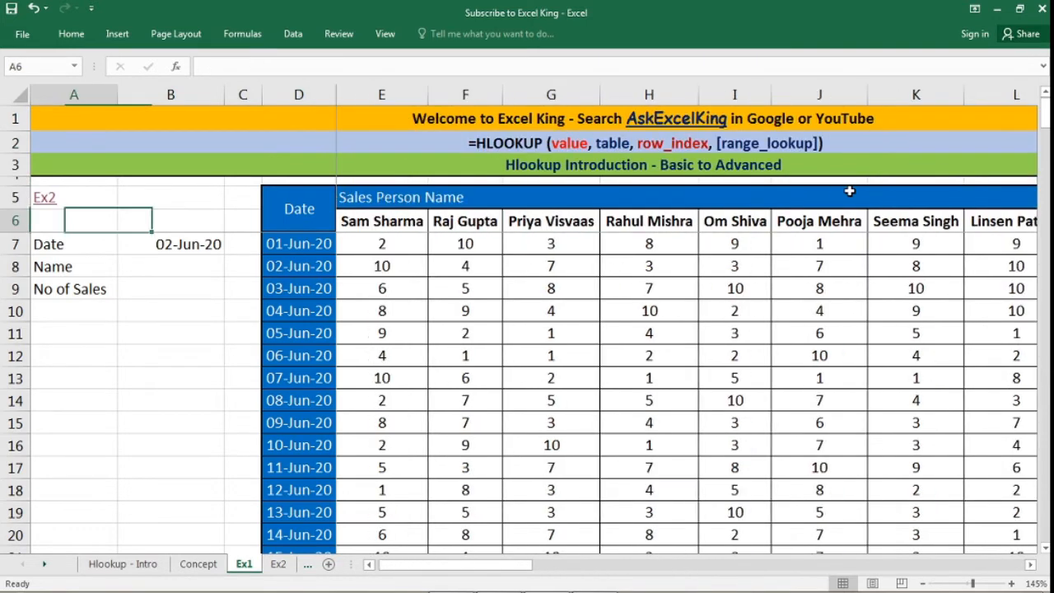
Clear the date from the Date input cell B7.
key("Right")
key("Right")
key("Down")
key("Down")
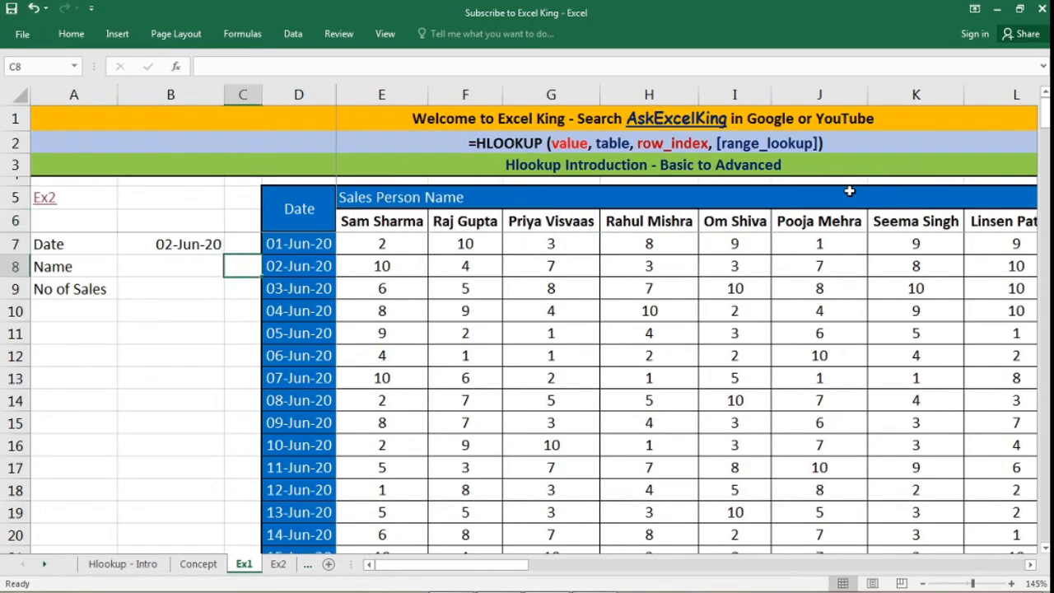
key("Right")
key("Right")
key("Left")
key("Left")
key("Left")
key("Up")
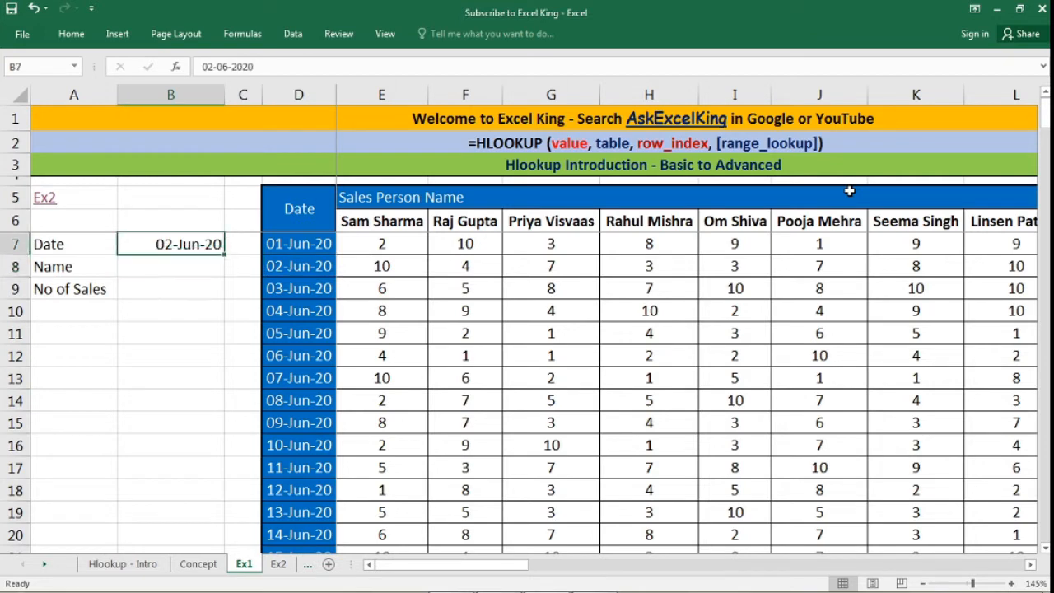
key("Delete")
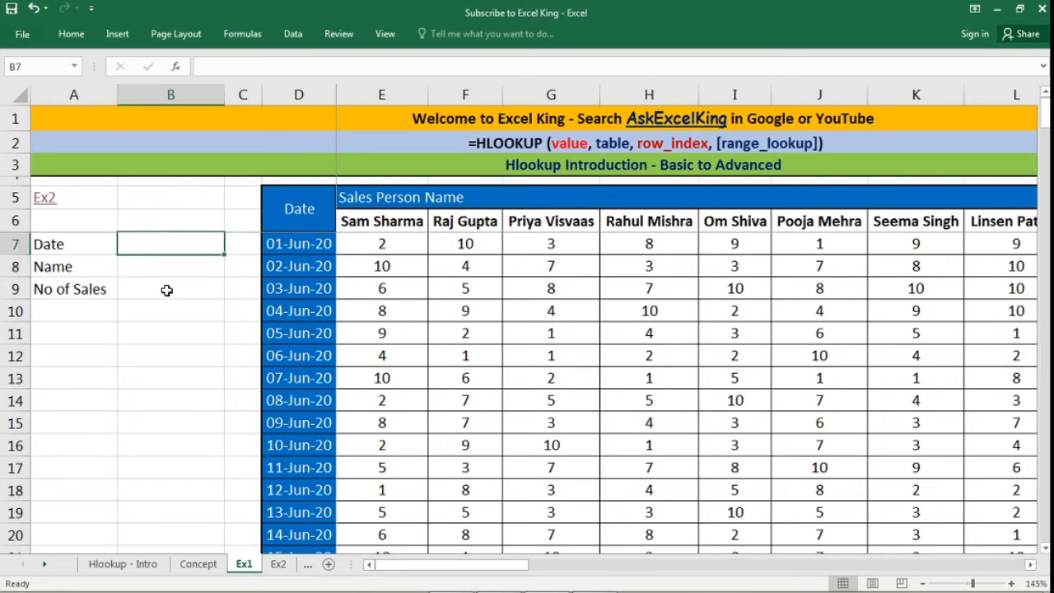
Highlight the salesperson names in E6:K6 and the dates in D7:D17 to compare the table's two directions.
left_click(167, 290)
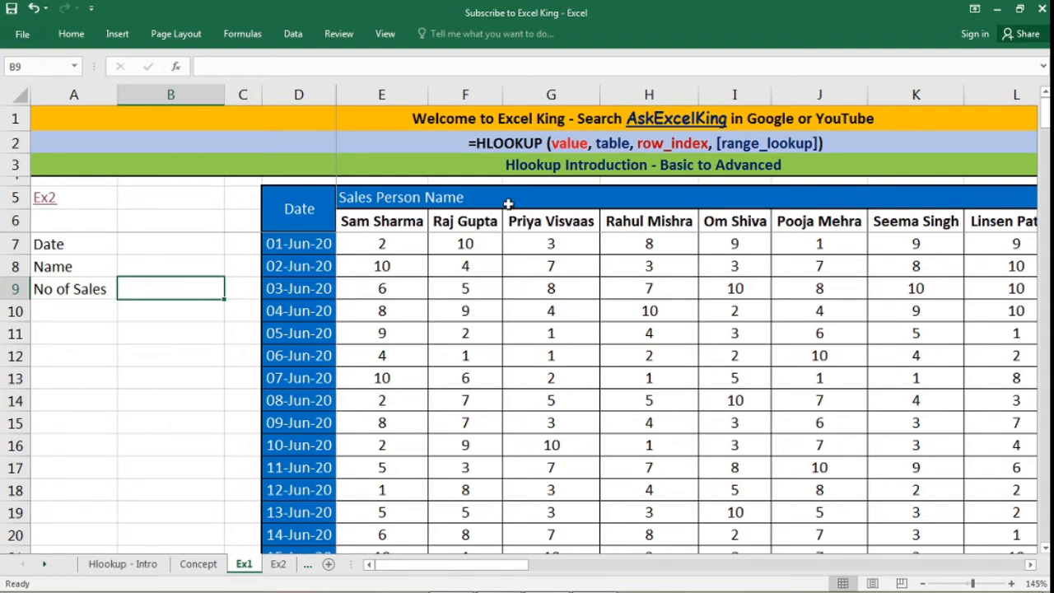
left_click_drag(381, 223, 898, 221)
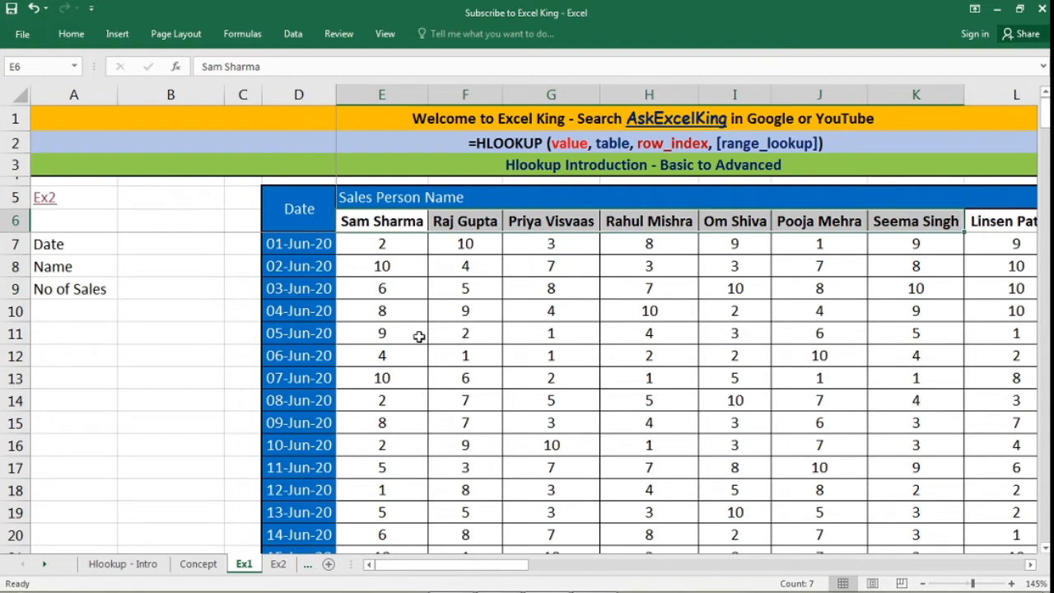
left_click_drag(313, 243, 313, 471)
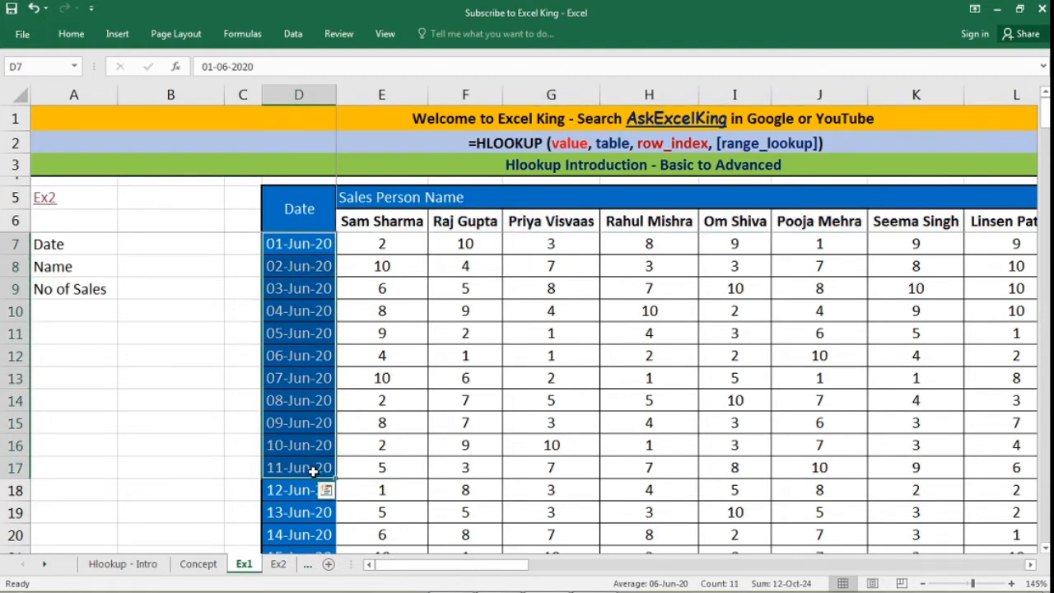
Go through the salesperson names in row 6 from F6 to the last one in N6.
left_click(473, 230)
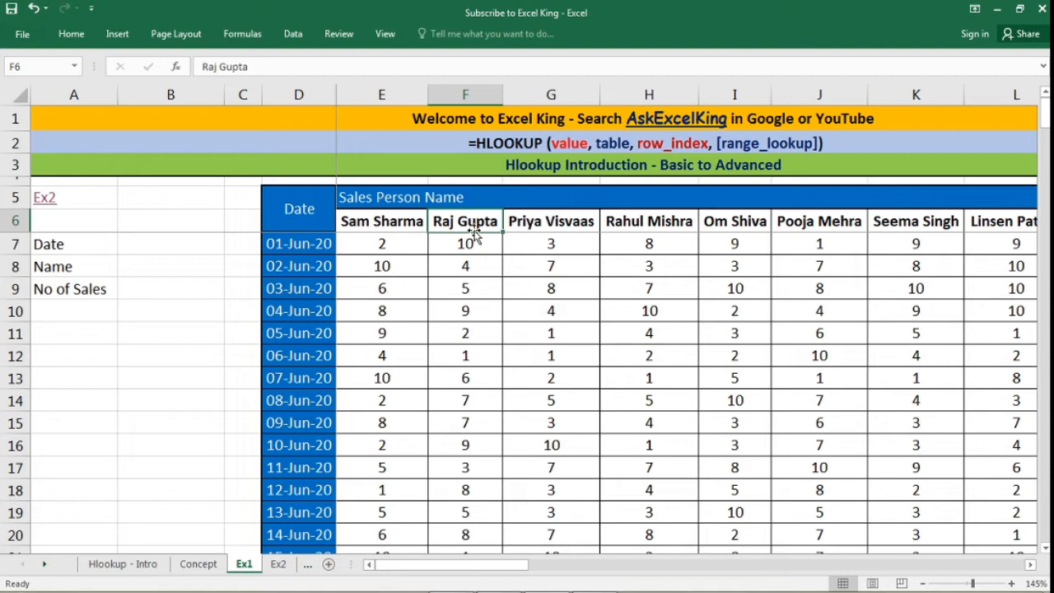
key("Right")
key("Right")
key("Right")
key("Right")
key("Right")
key("Right")
key("Right")
key("Right")
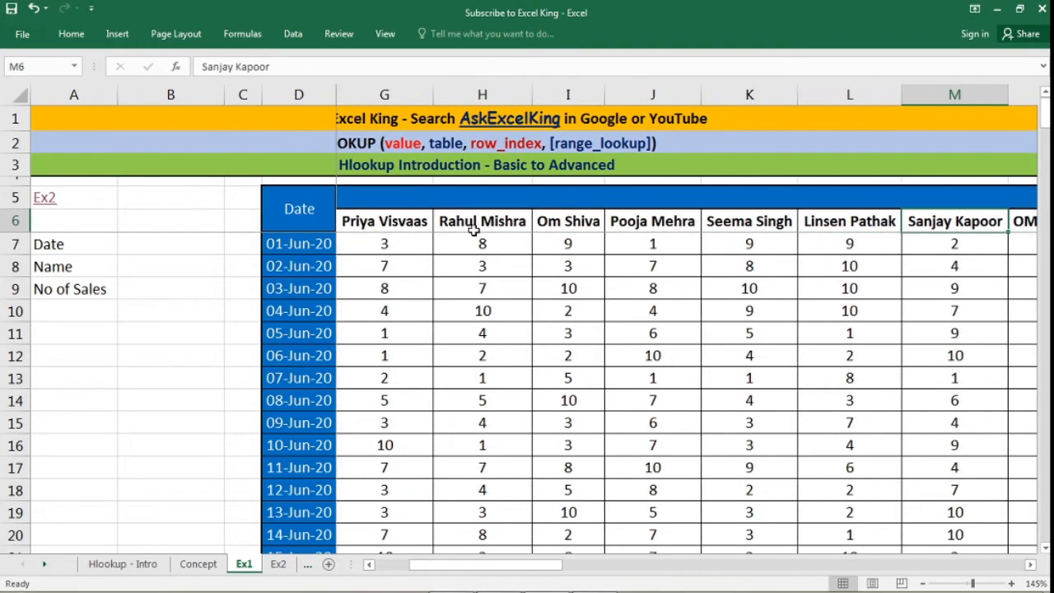
key("Right")
key("Left")
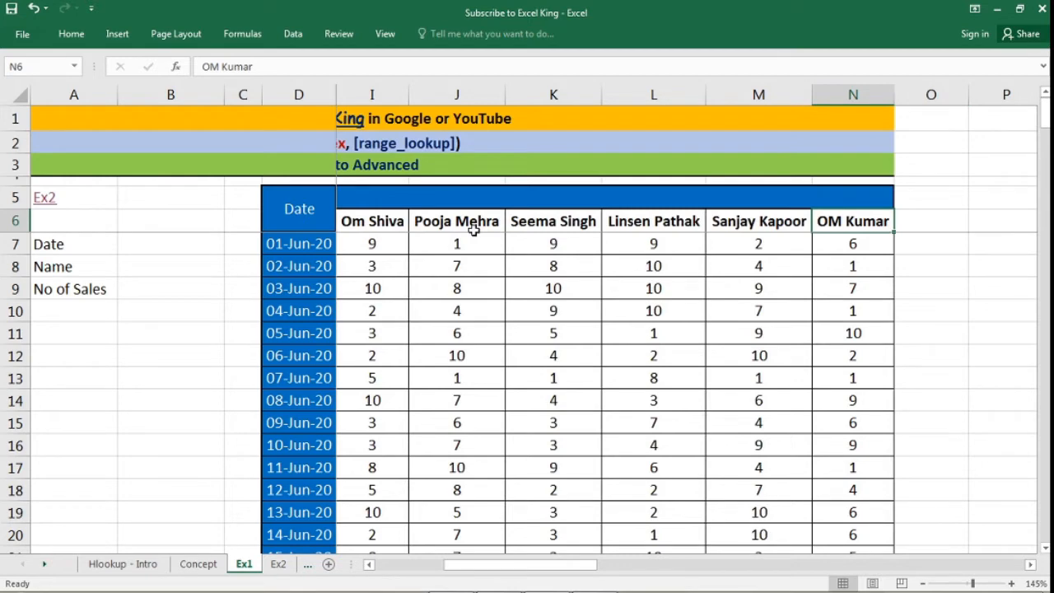
Go down the last salesperson's sales in column N to the 10-Jun-20 value in N16.
key("Down")
key("Down")
key("Down")
key("Down")
key("Down")
key("Down")
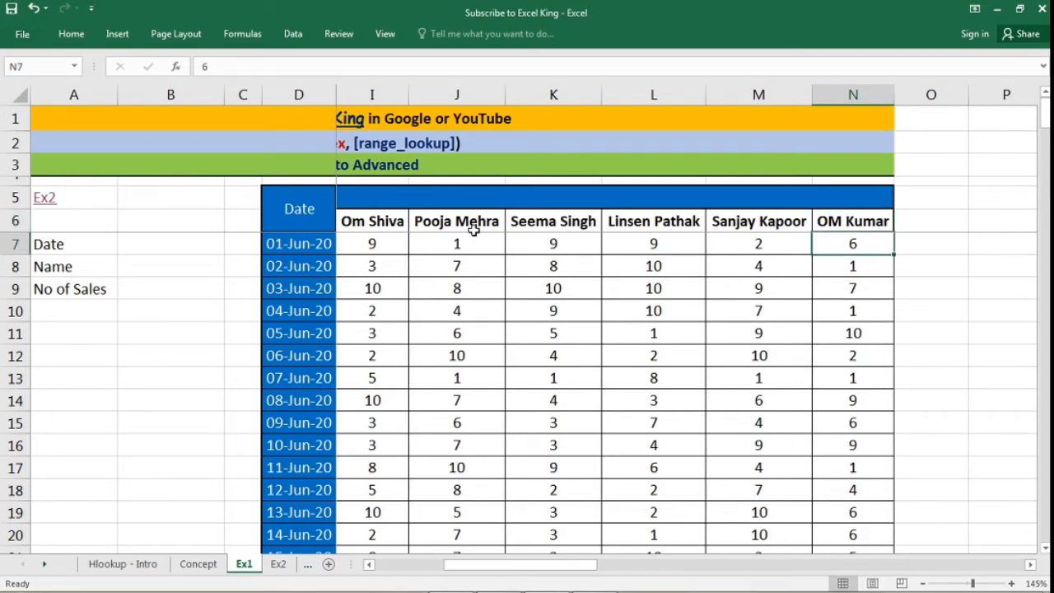
key("Down")
key("Down")
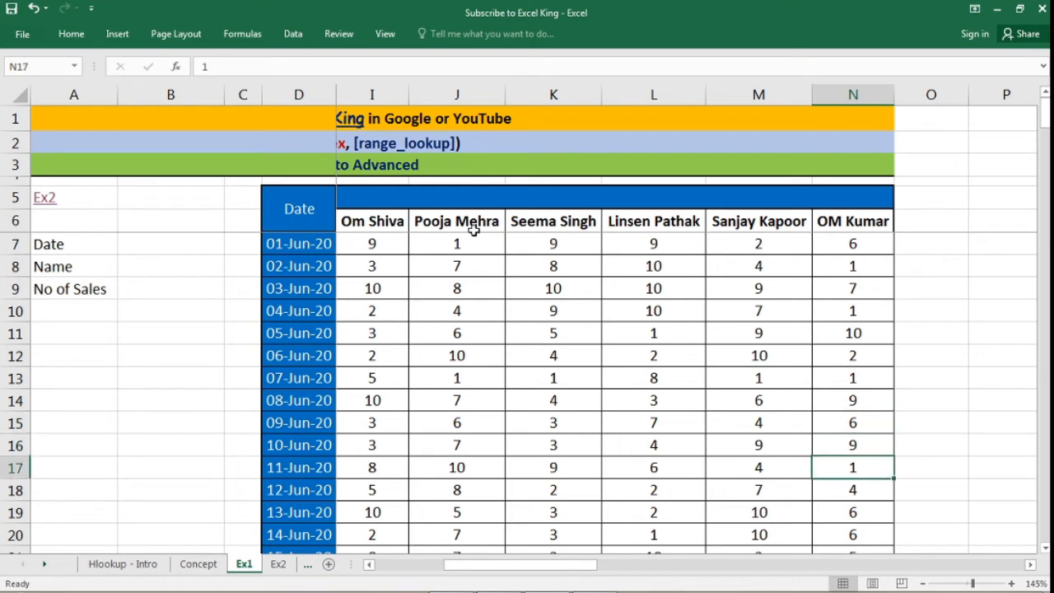
key("Up")
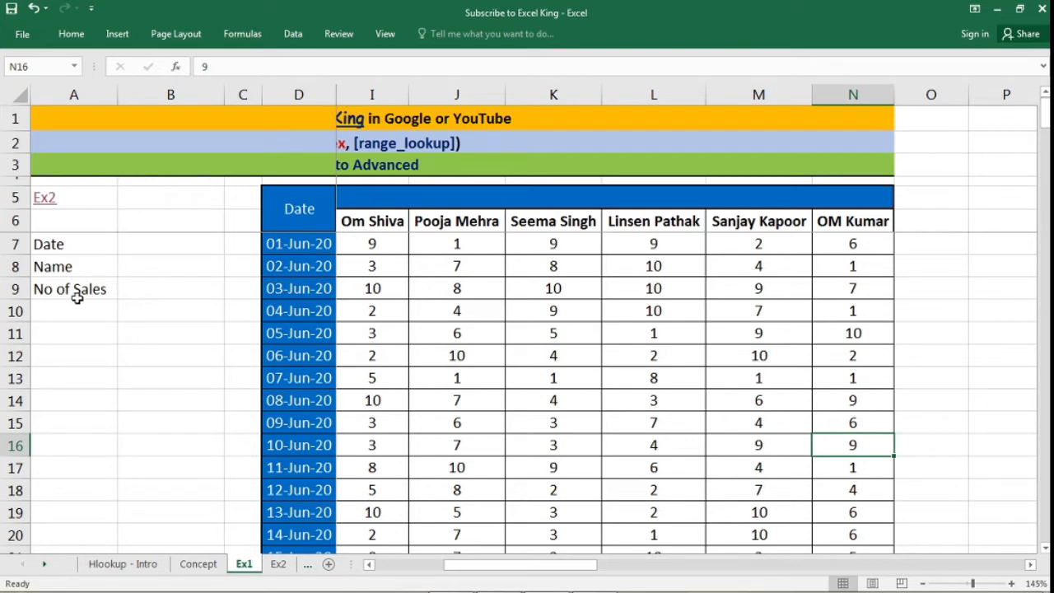
Enter the last listed salesperson's full name in the Name input cell B8, matching the heading in N6.
left_click(162, 290)
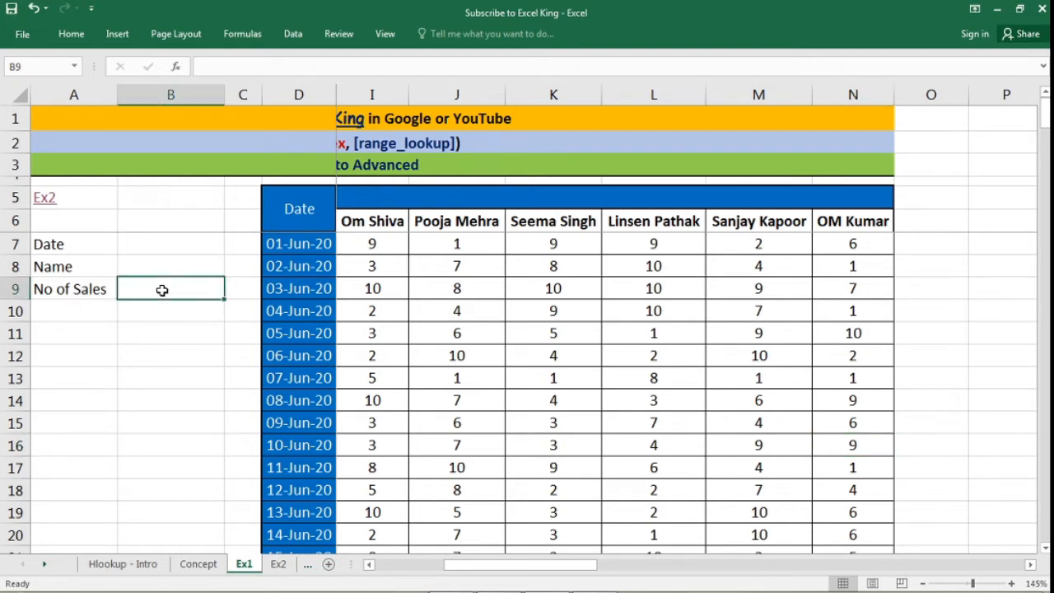
left_click(150, 267)
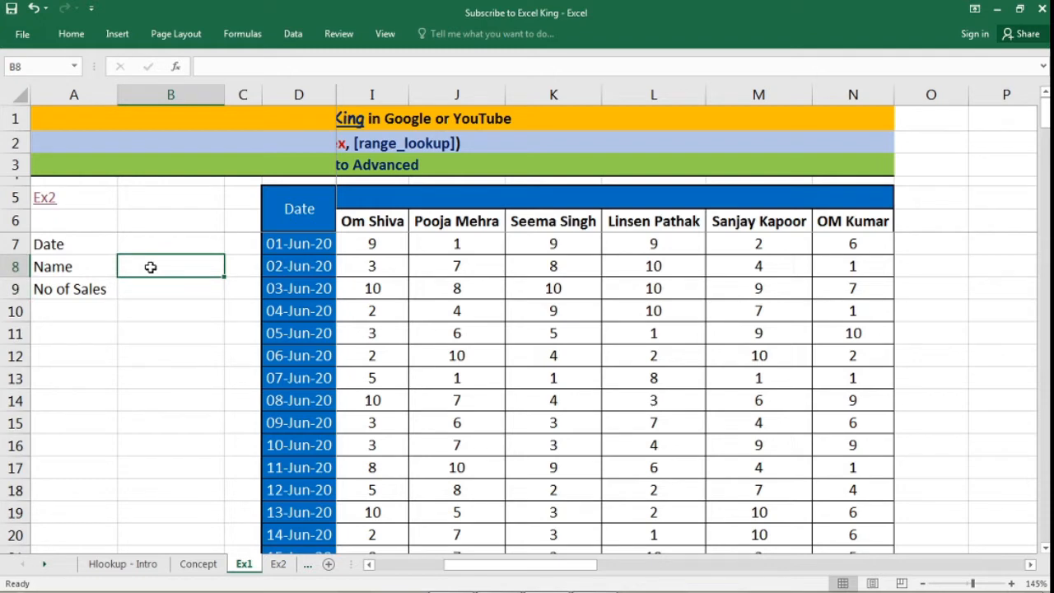
type("Om")
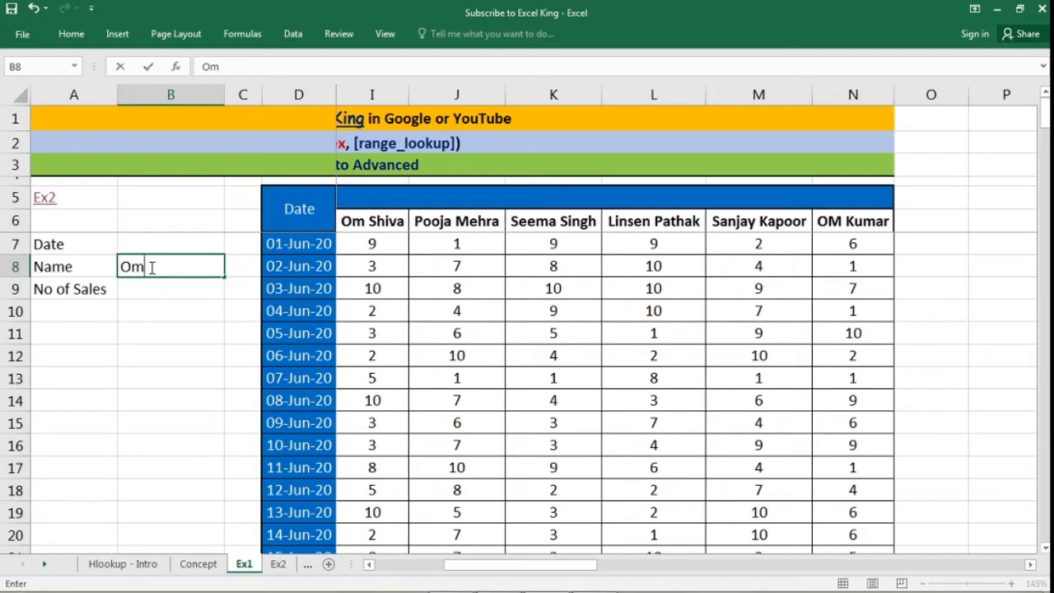
key("BackSpace")
type("M Kumar")
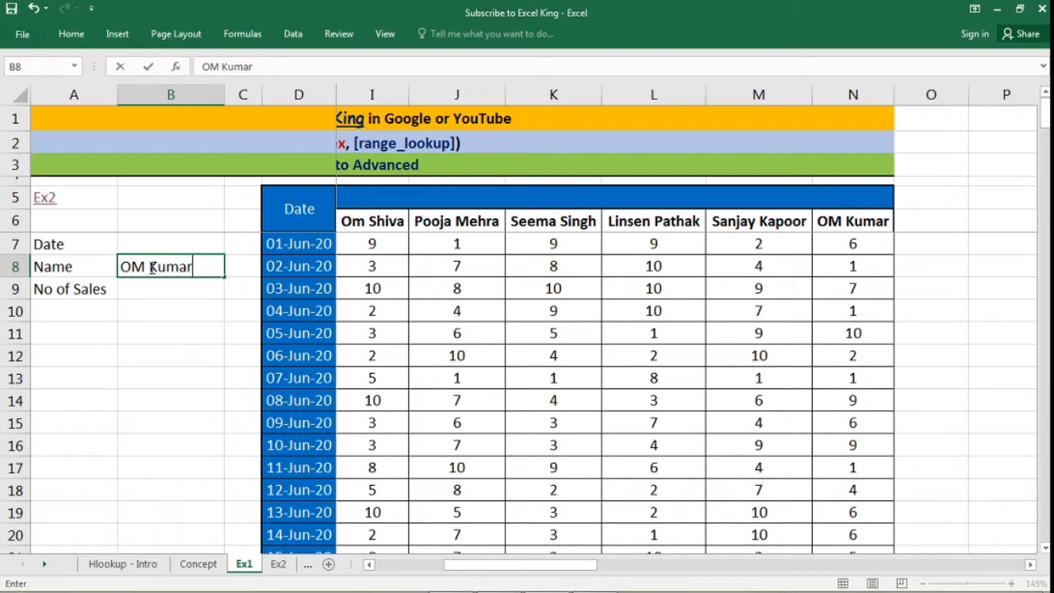
key("Return")
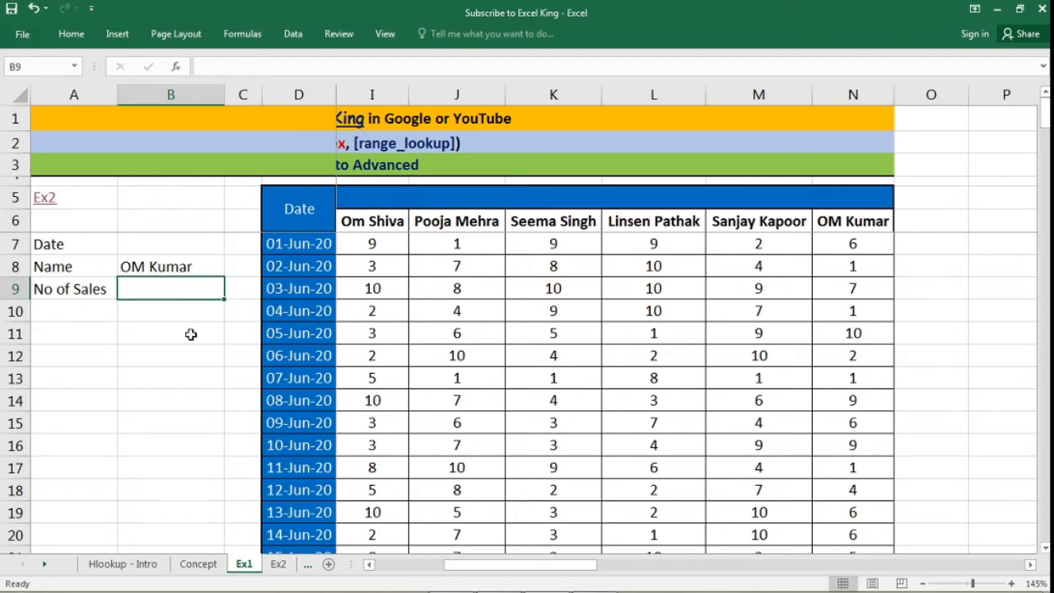
Start an HLOOKUP formula in the No of Sales cell B9 with B8 as the lookup value.
type("=hl")
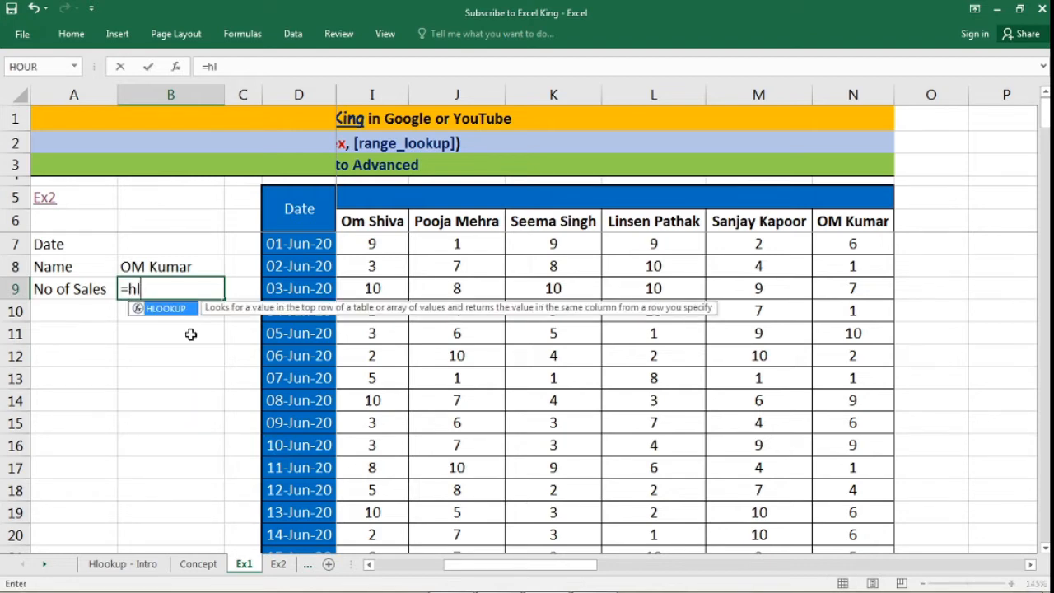
key("Tab")
left_click(185, 266)
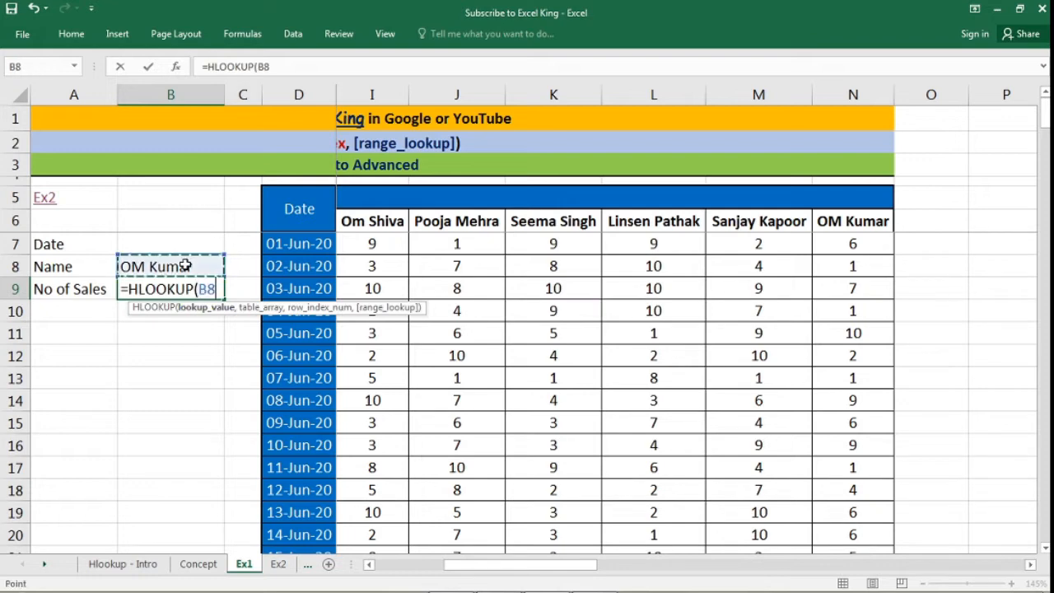
type(",")
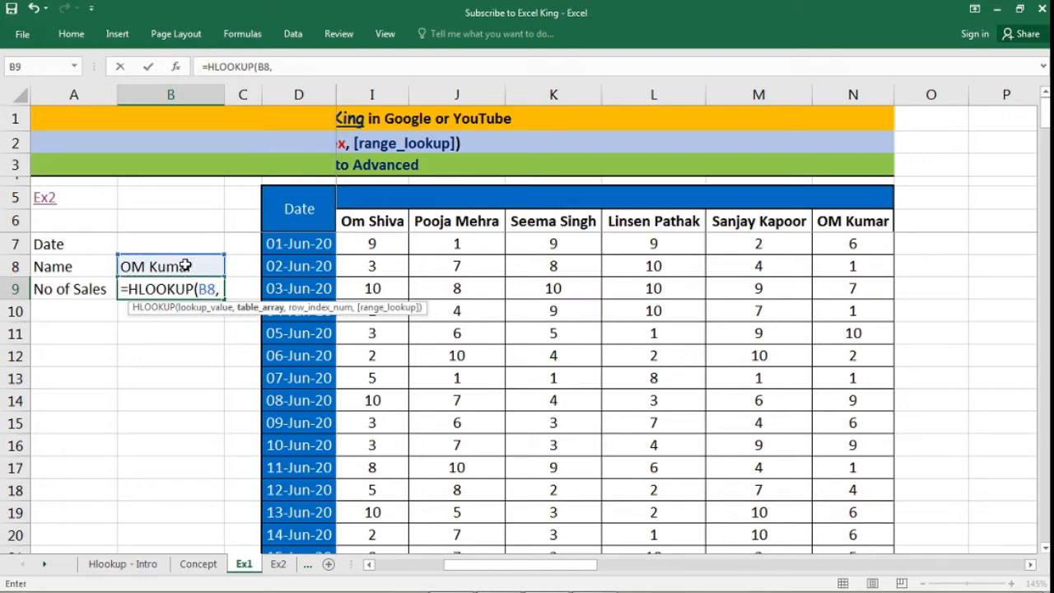
Set the HLOOKUP table array to E6:N43, covering all salesperson headings and their sales.
left_click(372, 221)
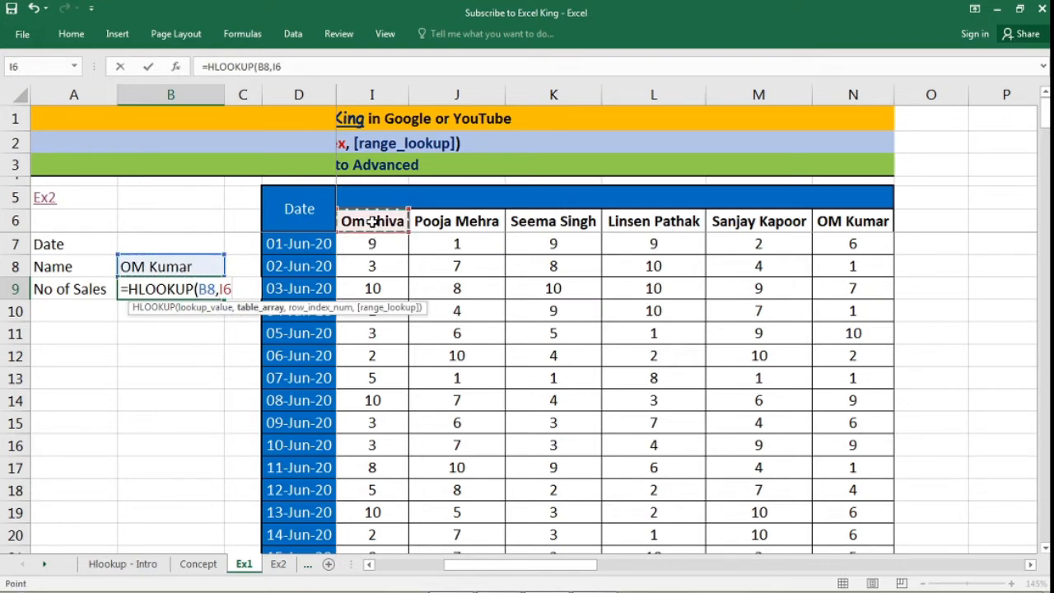
key("Left")
key("Left")
key("Left")
key("Left")
key("Left")
key("Left")
key("Left")
key("Left")
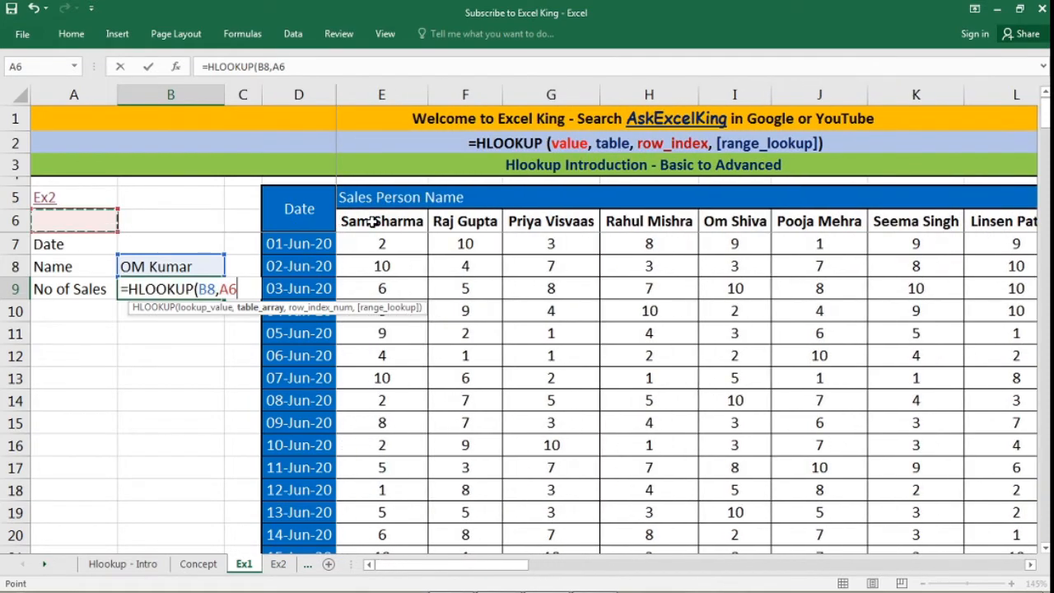
key("Right")
key("Right")
key("Right")
left_click(372, 221)
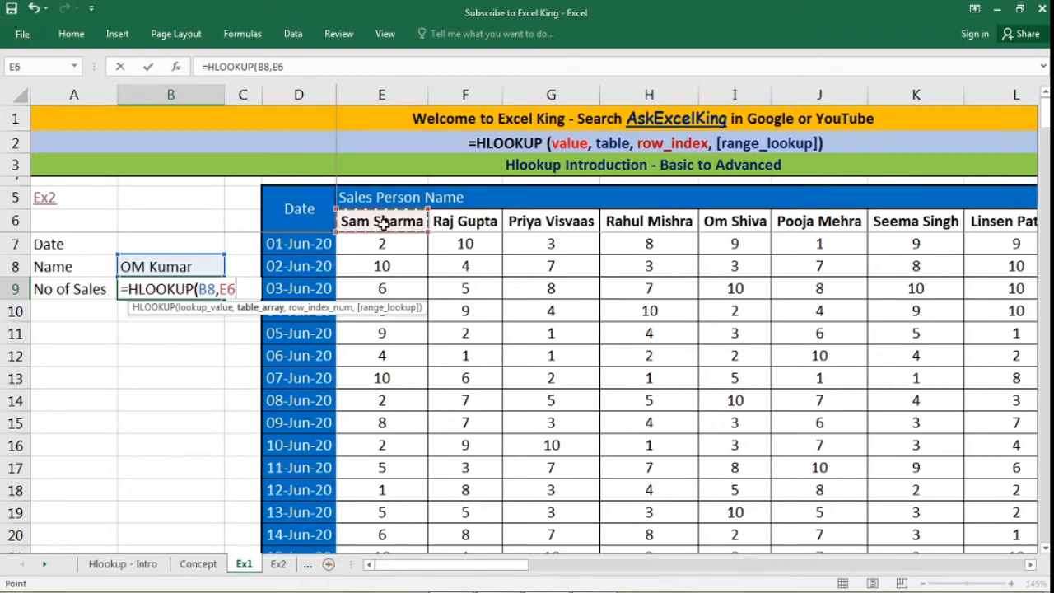
left_click_drag(383, 224, 847, 470)
type(",")
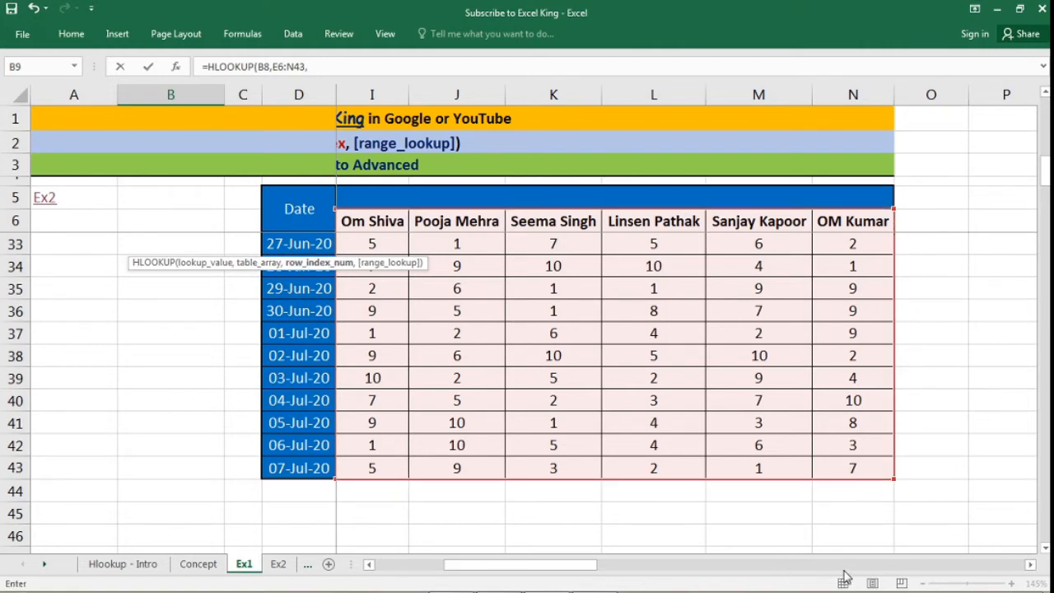
Complete the HLOOKUP formula with row index 11 and 0 for an exact match.
left_click_drag(571, 573, 504, 572)
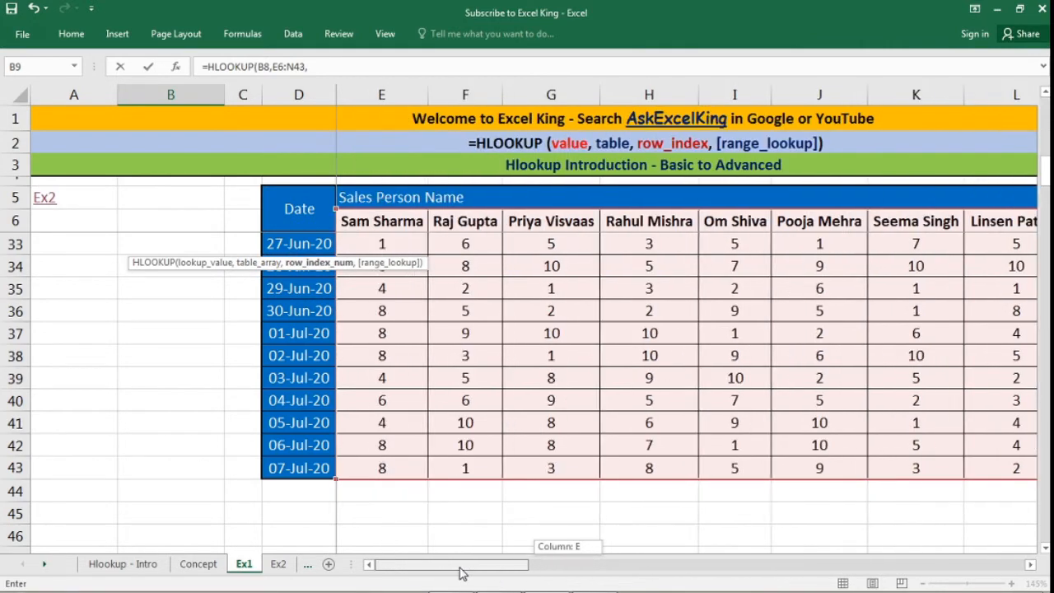
left_click_drag(1046, 195, 1046, 106)
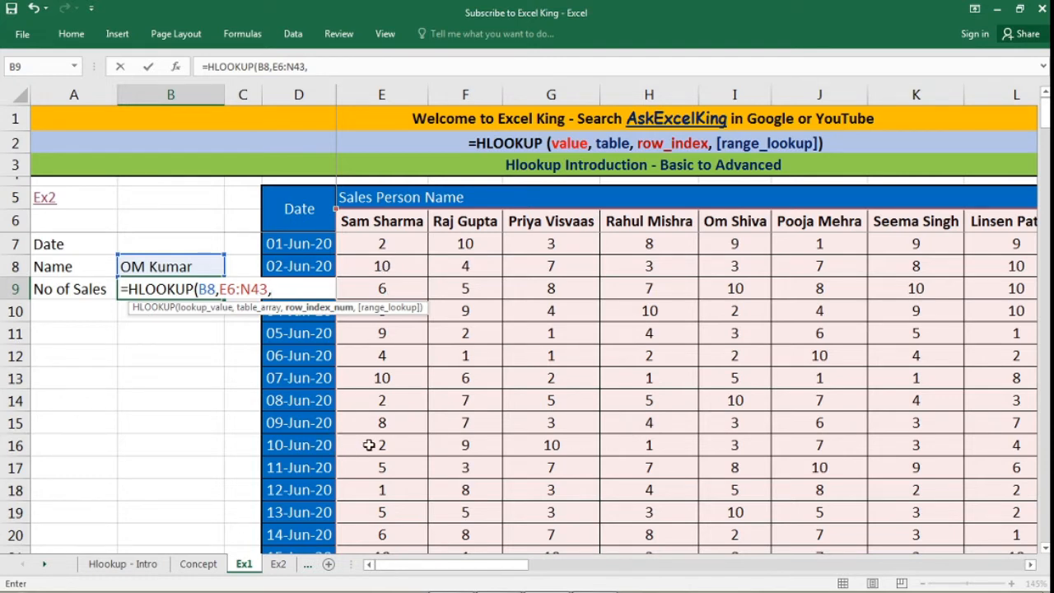
type("11,0")
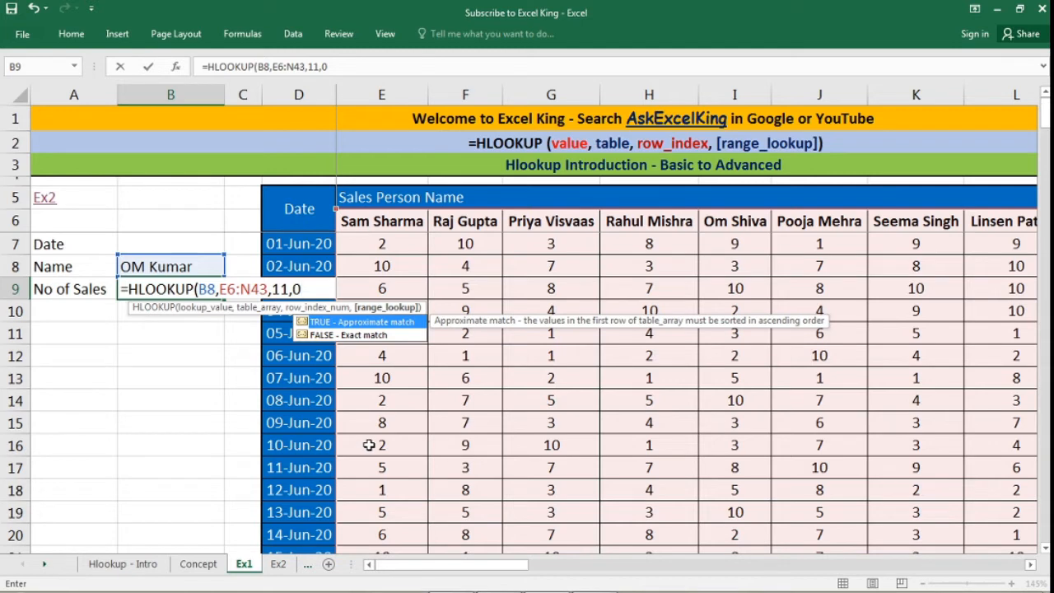
type(")")
key("Return")
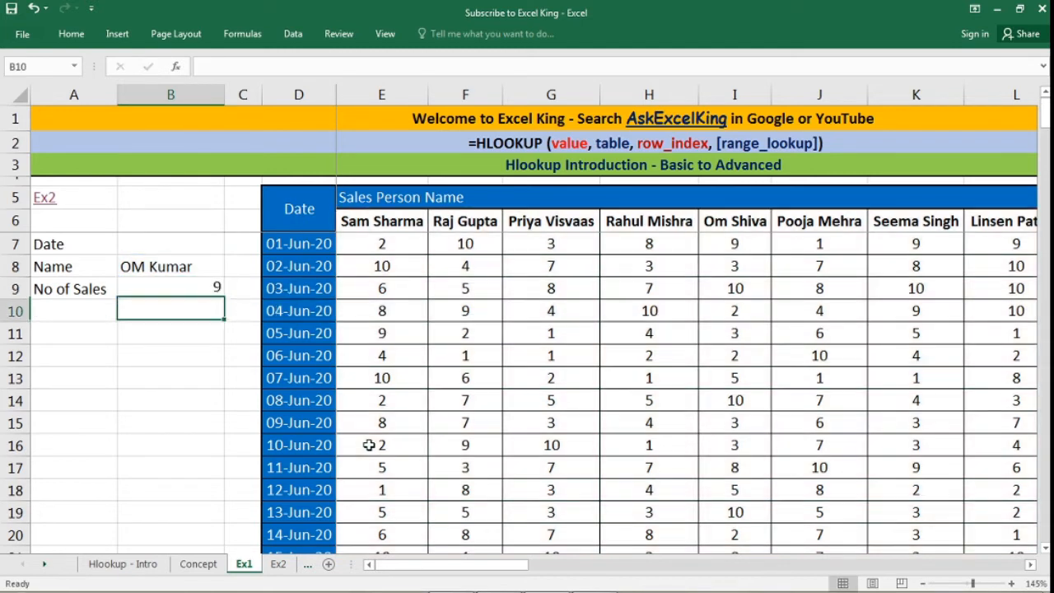
Check the HLOOKUP result in B9 against the 10-Jun-20 sales in the last salesperson's column, cell N16.
left_click(180, 286)
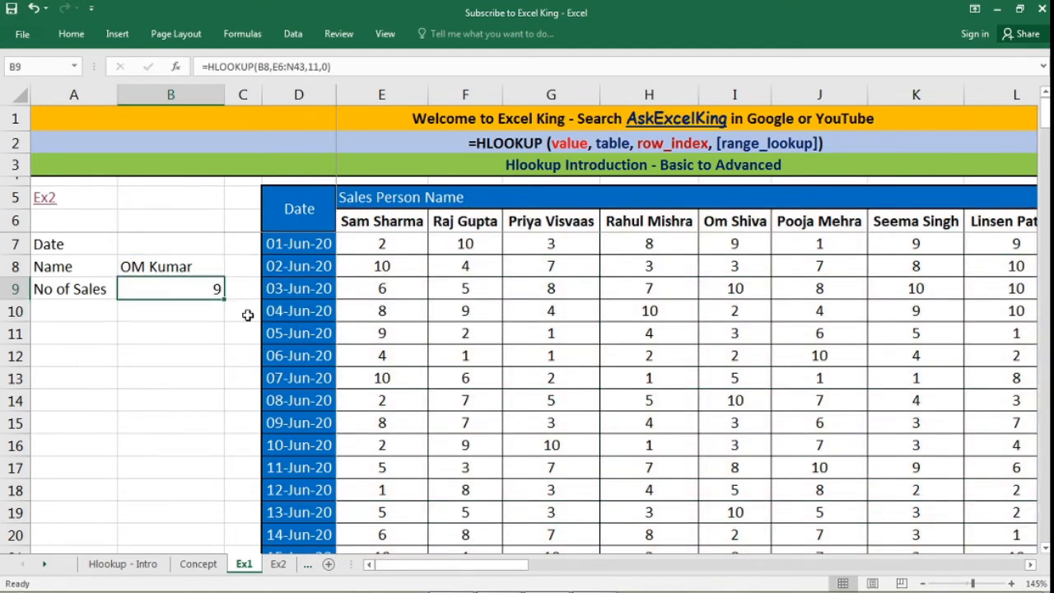
left_click(936, 266)
key("Right")
key("Right")
key("Right")
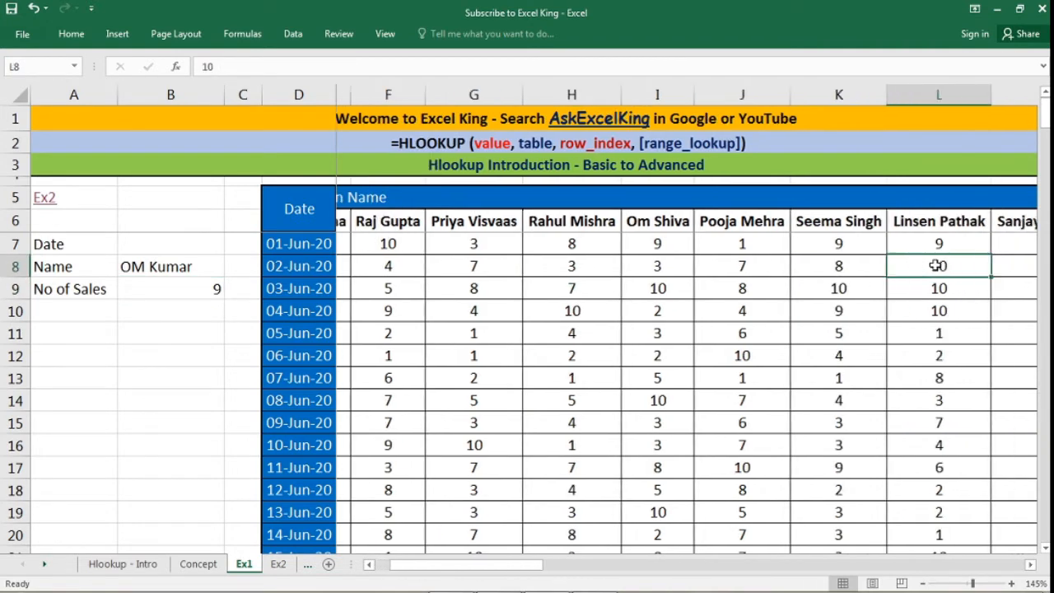
key("Up")
key("Up")
key("Down")
key("Down")
key("Down")
key("Down")
key("Down")
key("Down")
key("Down")
key("Down")
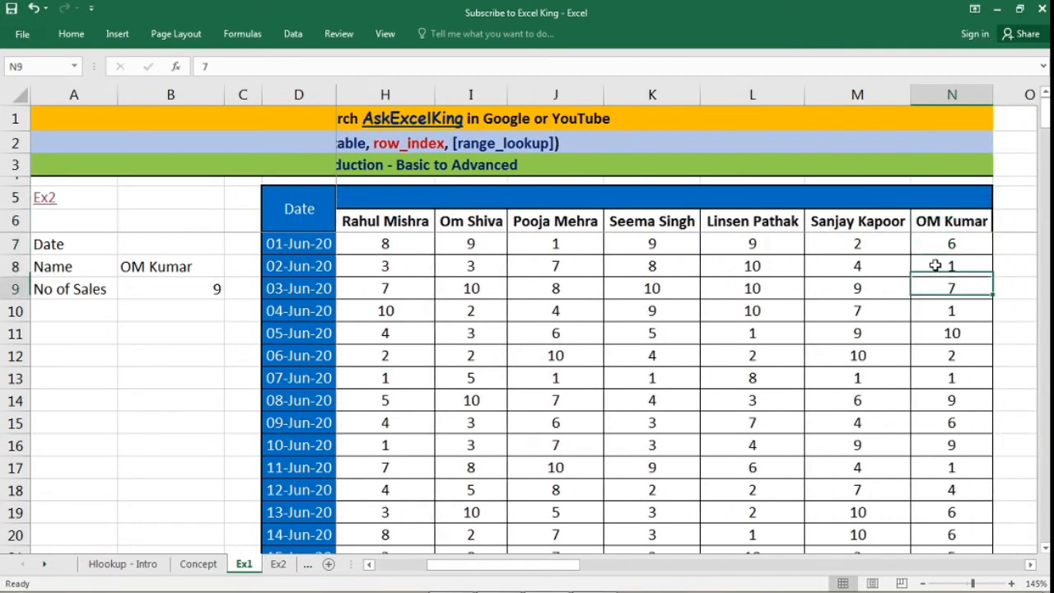
key("Down")
key("Down")
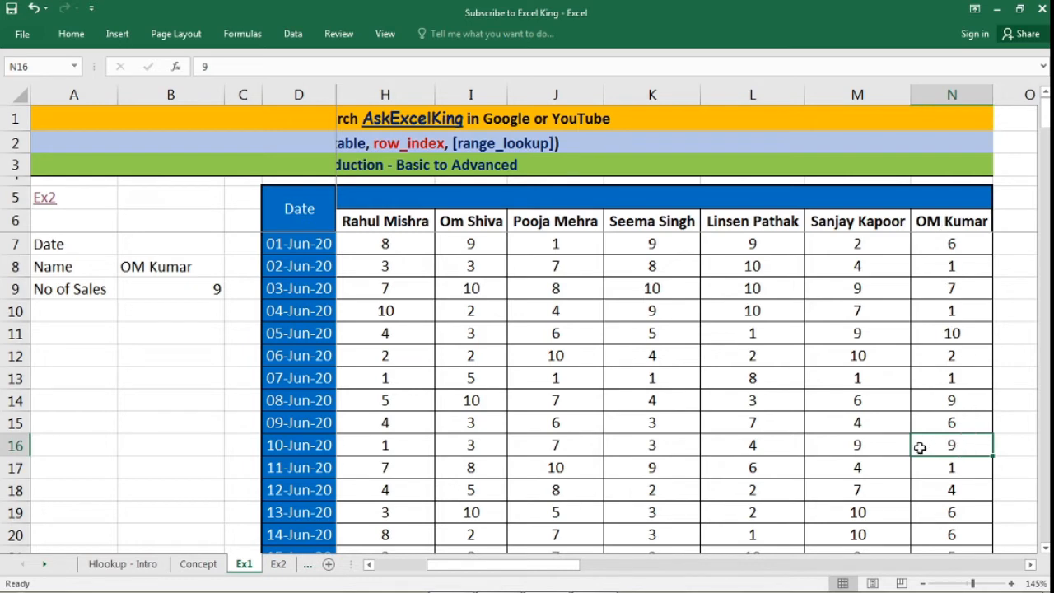
Centre the No of Sales result in cell B9 horizontally.
left_click(165, 292)
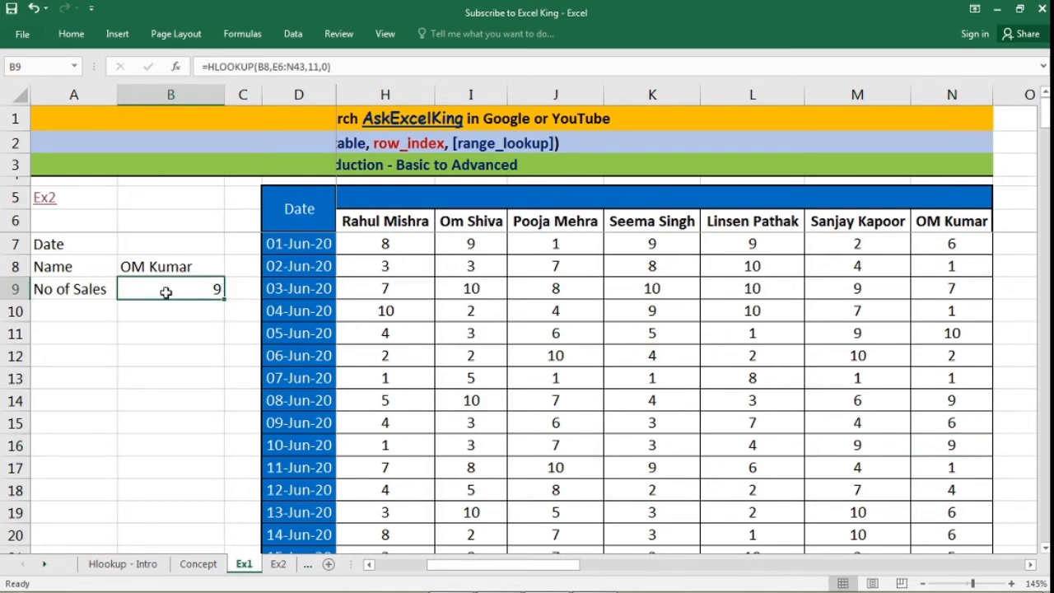
left_click(208, 334)
left_click(192, 284)
left_click(82, 35)
left_click(310, 84)
Examine the hard-coded row index argument of the HLOOKUP formula in B9, leaving the formula as it is.
left_click(153, 244)
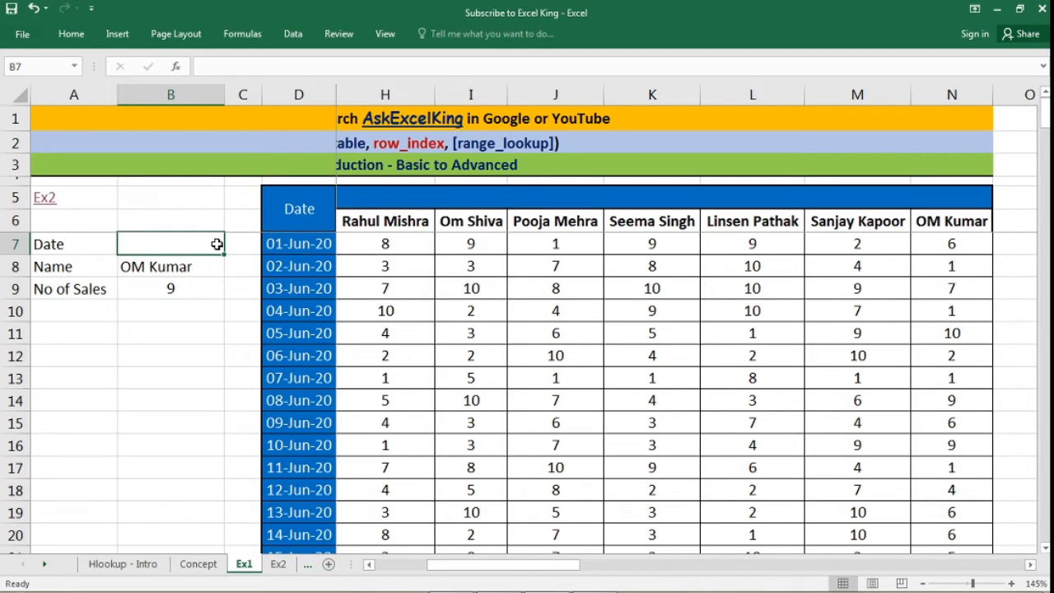
key("Left")
key("Down")
key("Down")
key("Right")
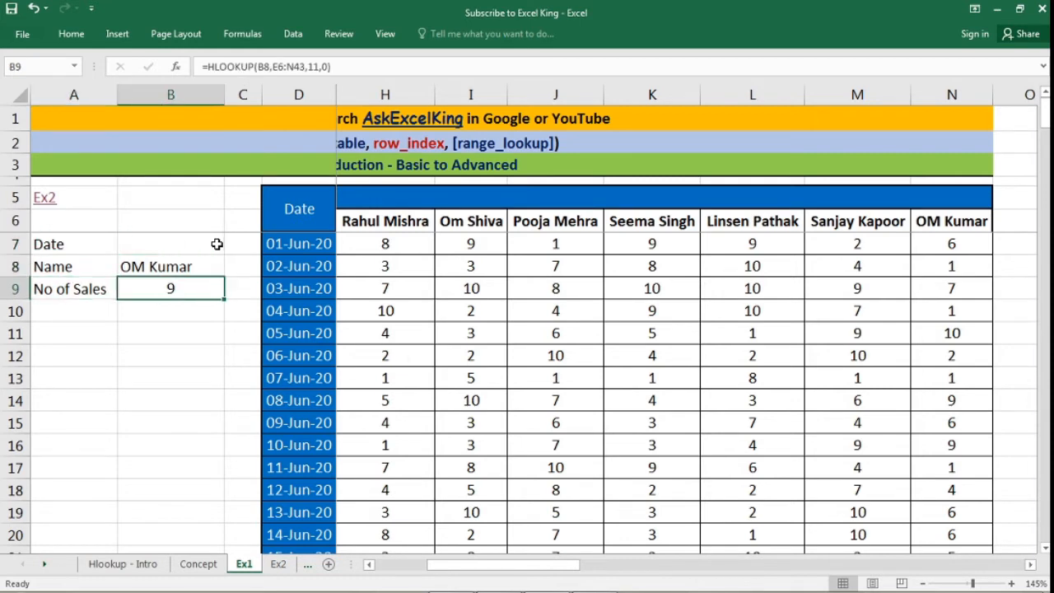
key("F2")
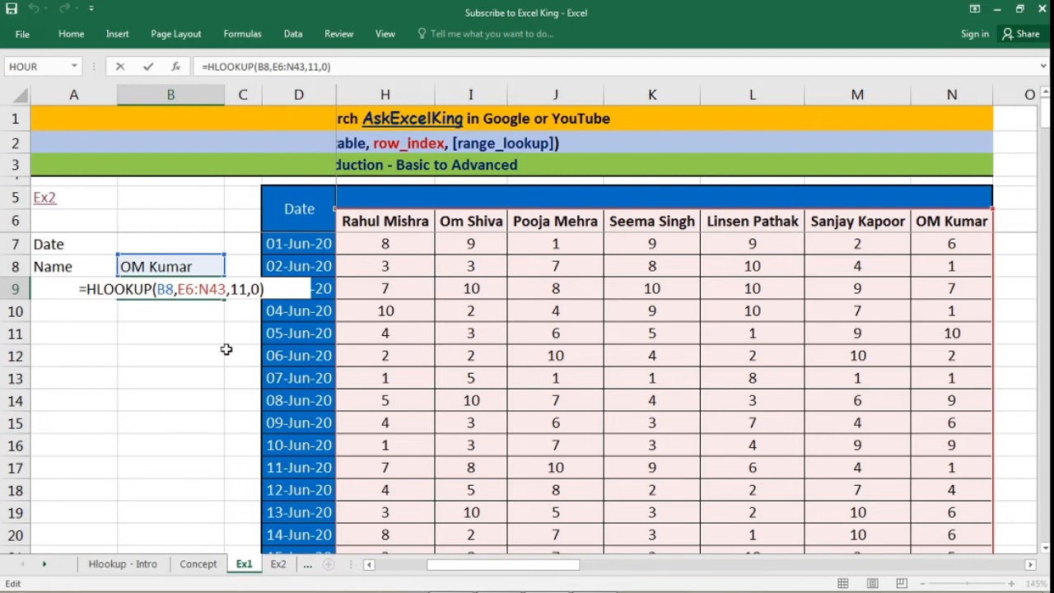
left_click(246, 290)
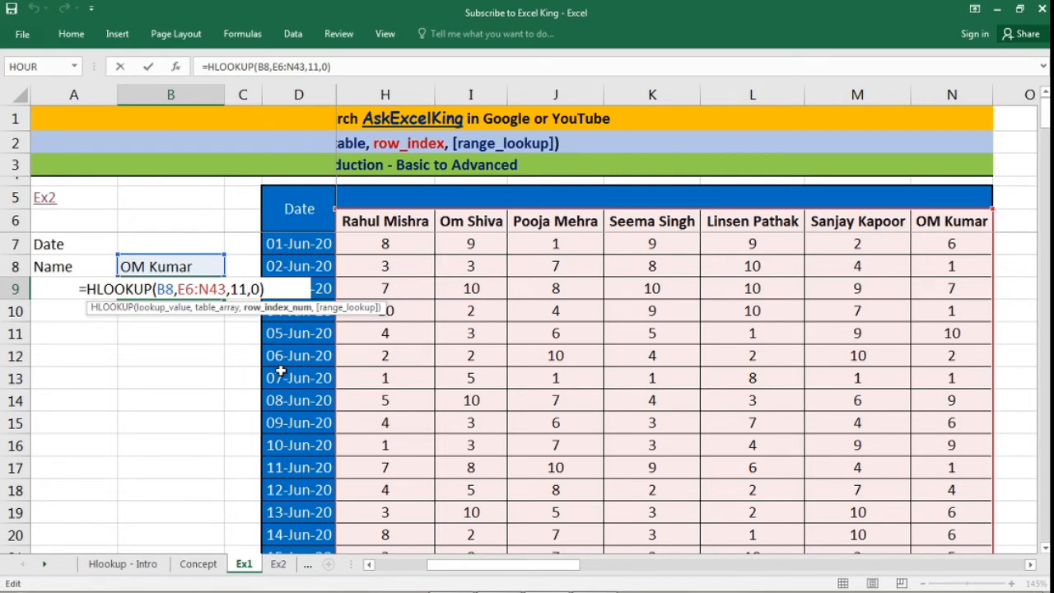
double_click(239, 289)
key("ctrl+Return")
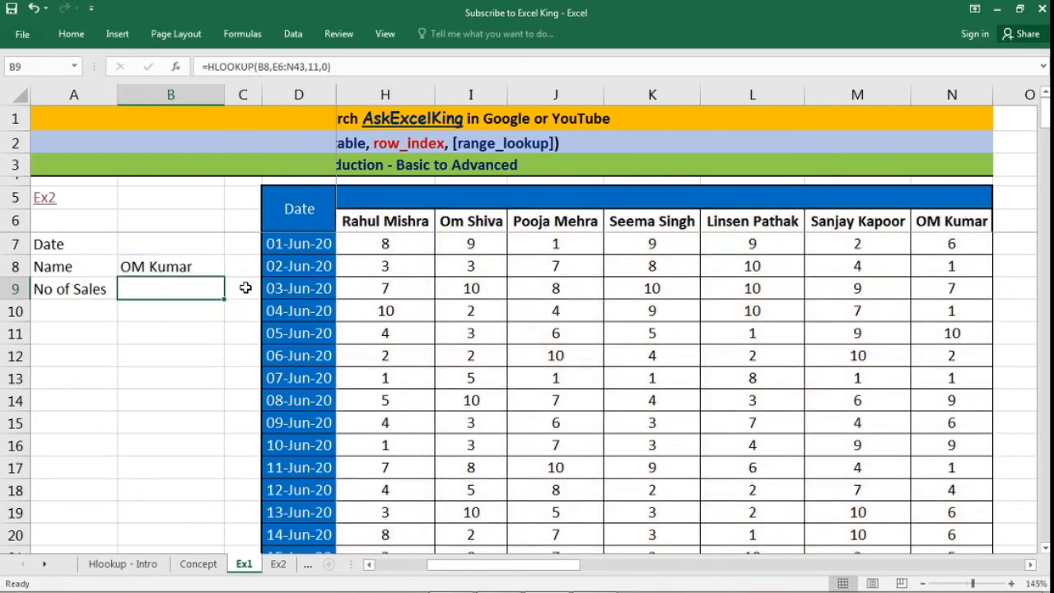
Enter the date 2 July in the Date input cell B7.
key("Up")
key("Up")
left_click(144, 274)
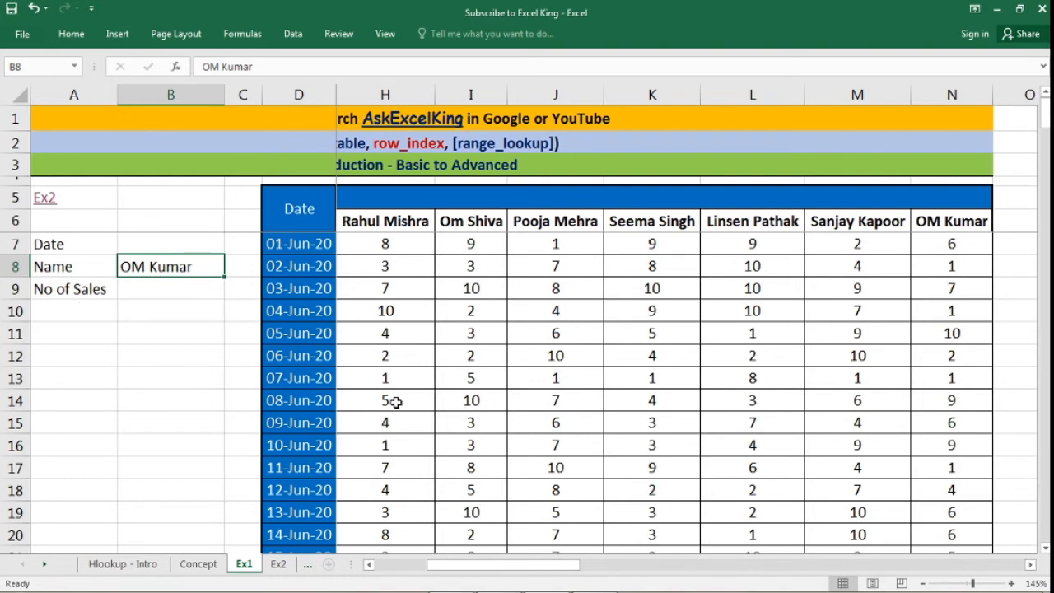
left_click(155, 241)
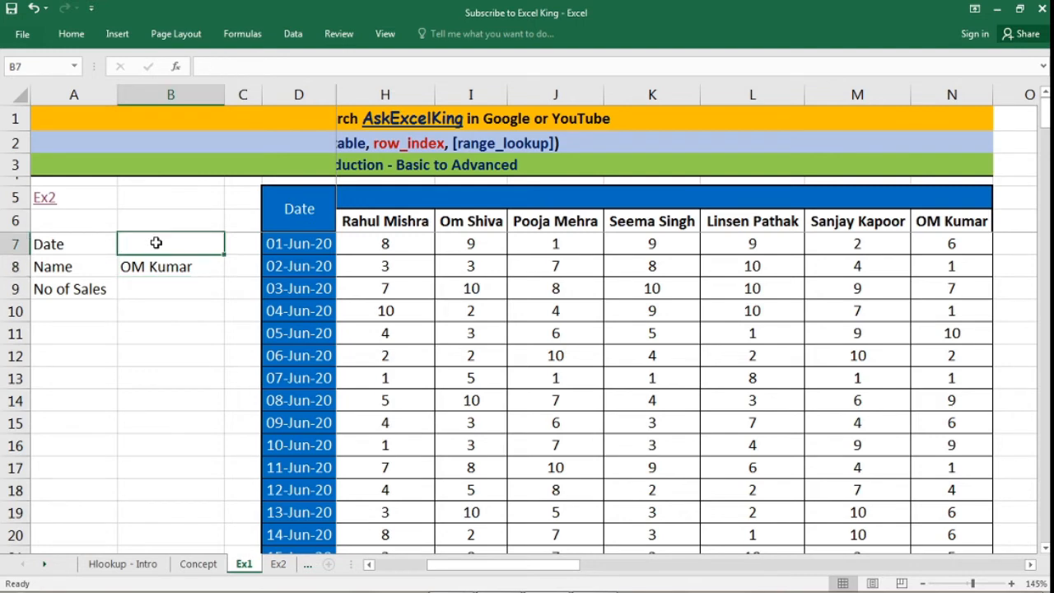
type("2")
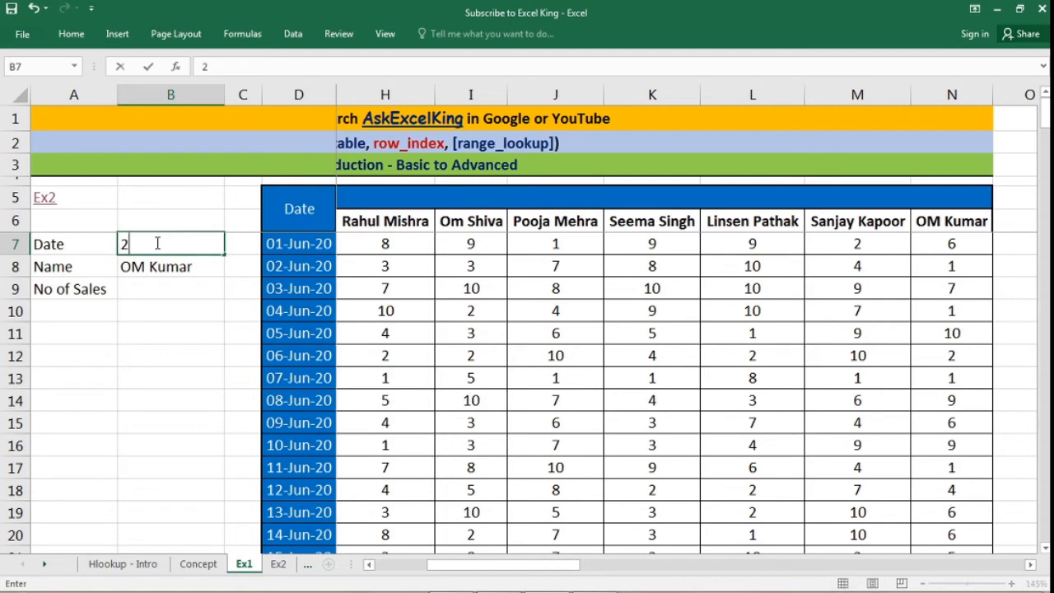
type("july")
key("ctrl+Return")
key("Return")
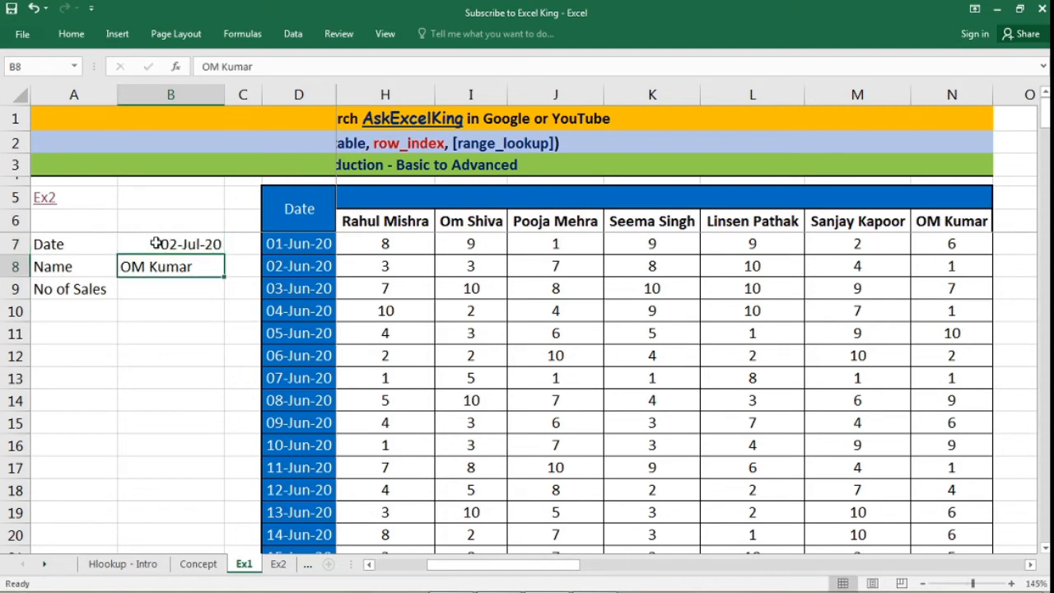
Re-enter the last listed salesperson's full name in the Name cell B8, spelled as in heading N6.
type("Om")
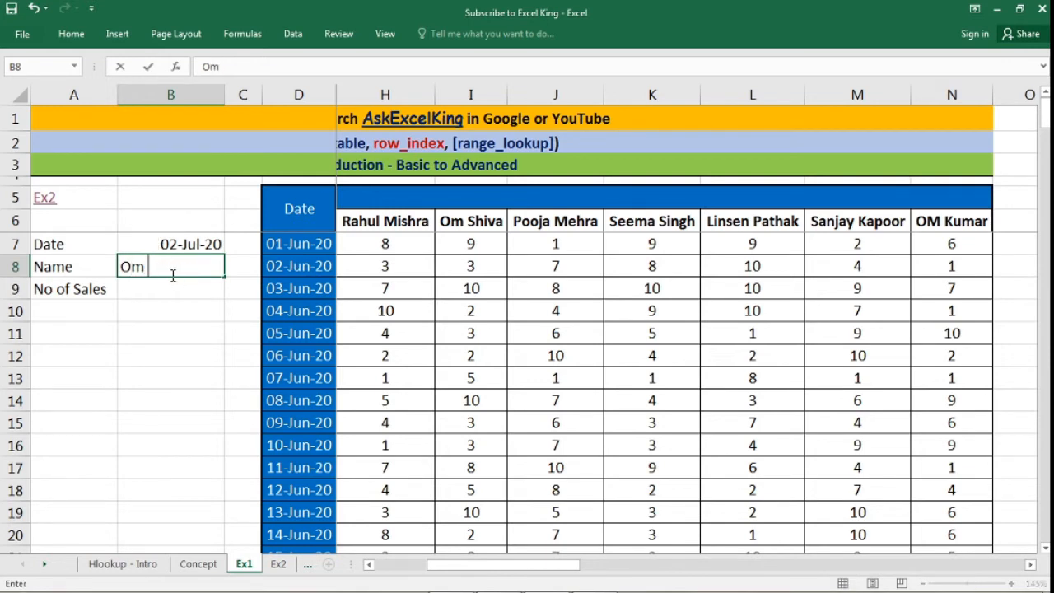
key("BackSpace")
type("M Kumar")
key("Return")
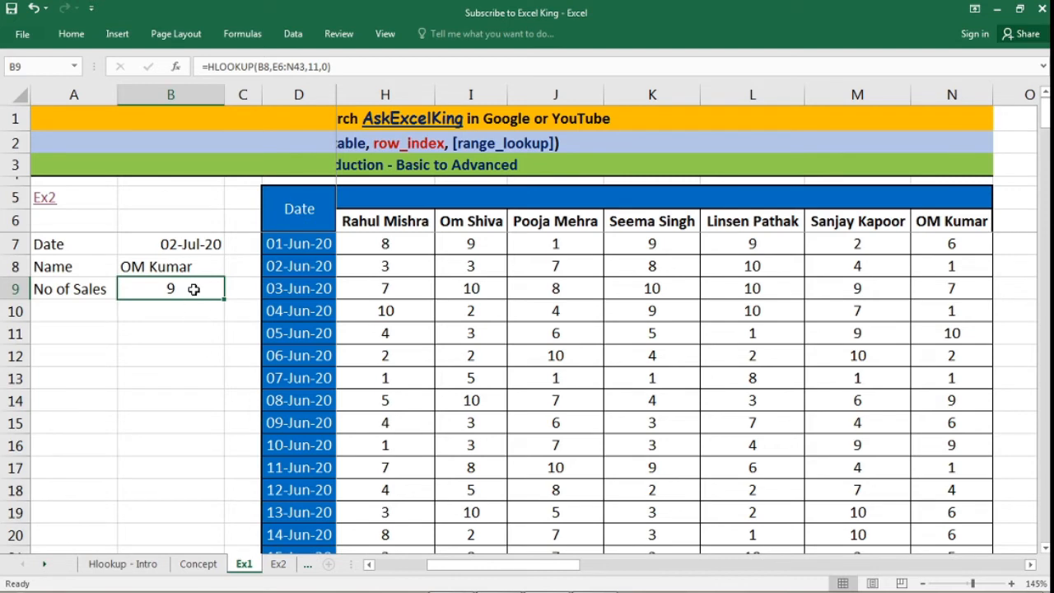
Narrow column B slightly and review the HLOOKUP formula in B9 without changing it.
left_click_drag(224, 95, 218, 95)
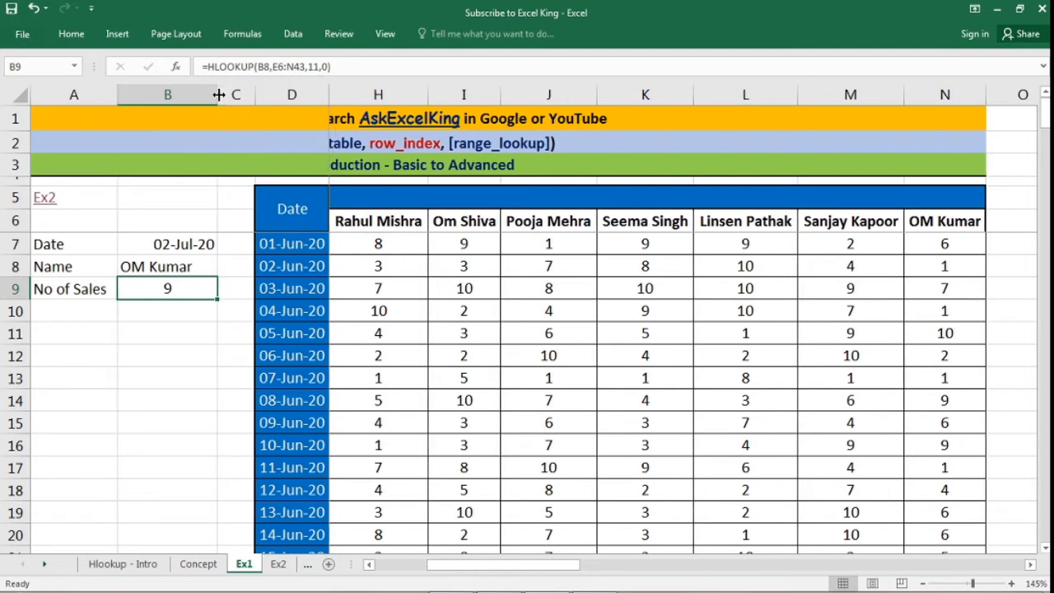
double_click(189, 295)
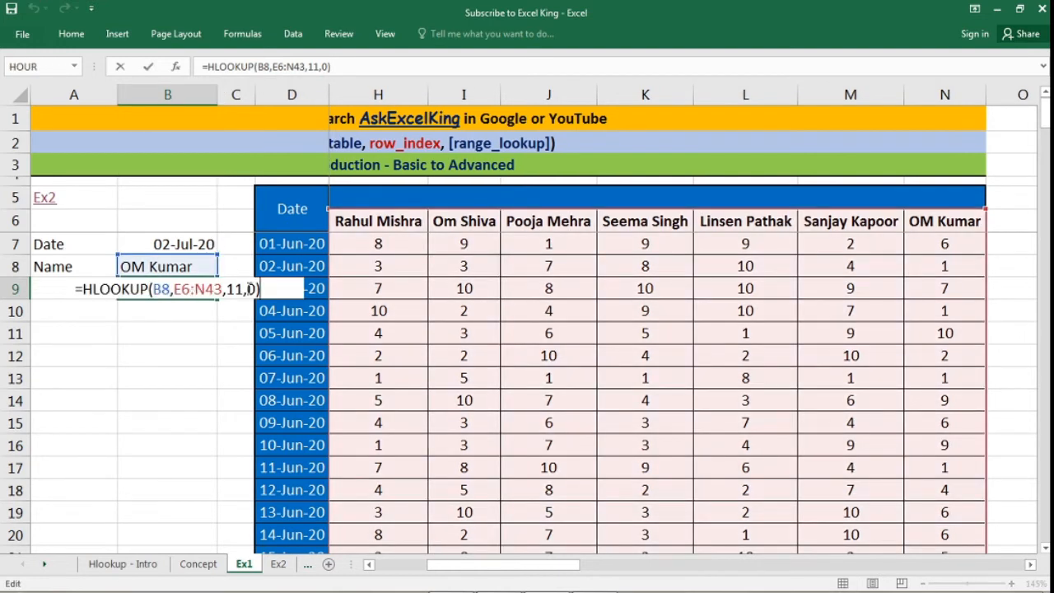
key("Escape")
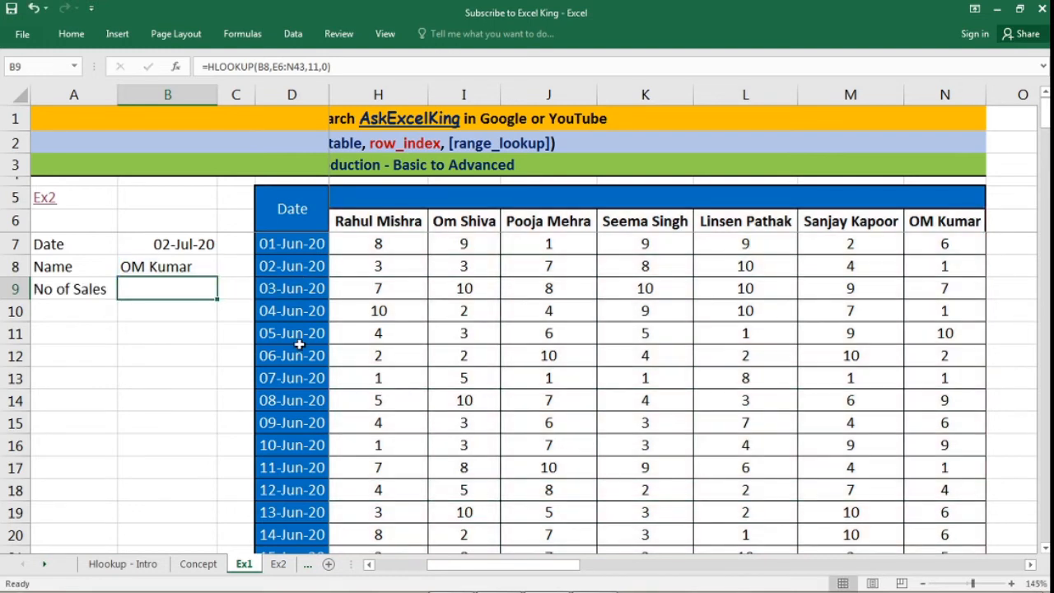
Start a MATCH formula in the empty cell B11 below the No of Sales result.
left_click(157, 336)
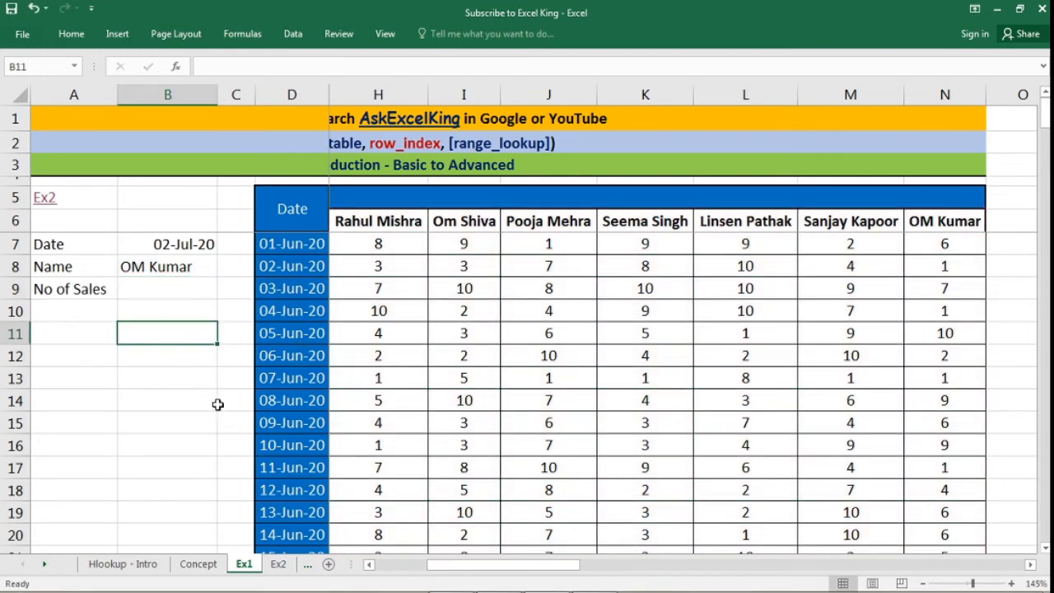
type("=")
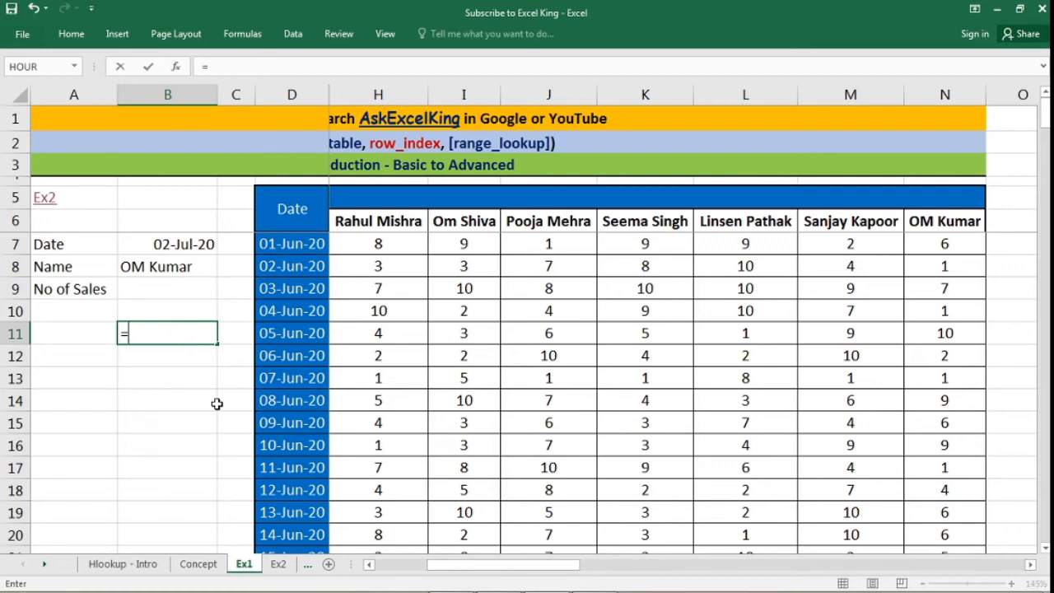
type("matc")
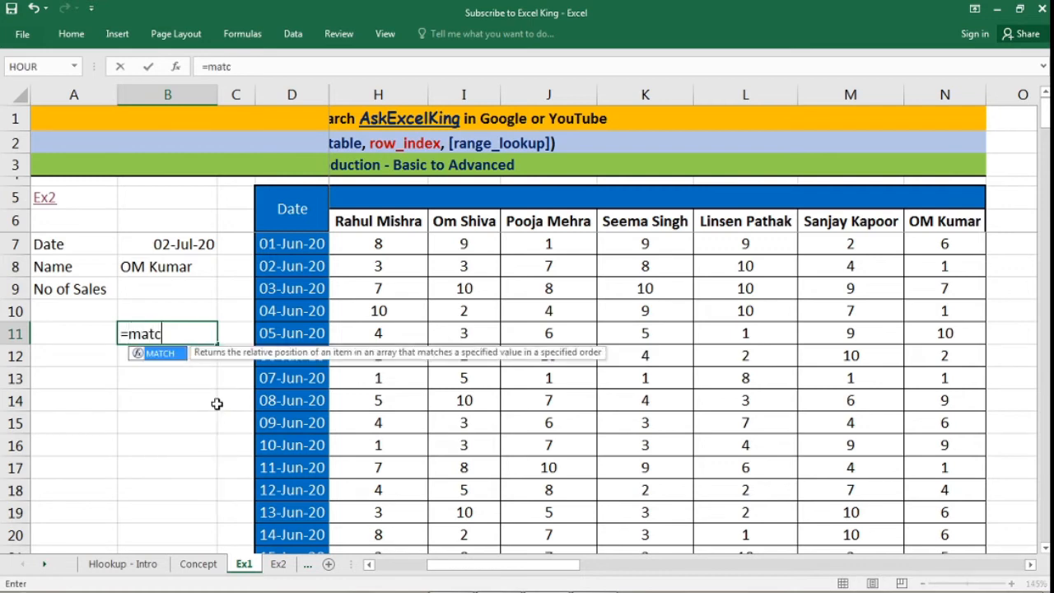
key("Tab")
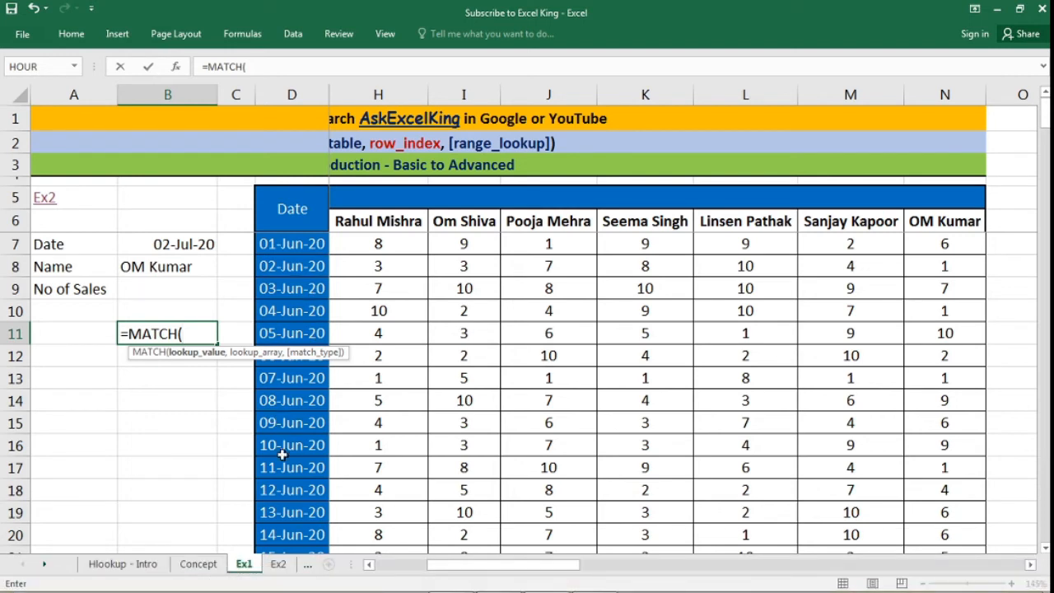
left_click(308, 243)
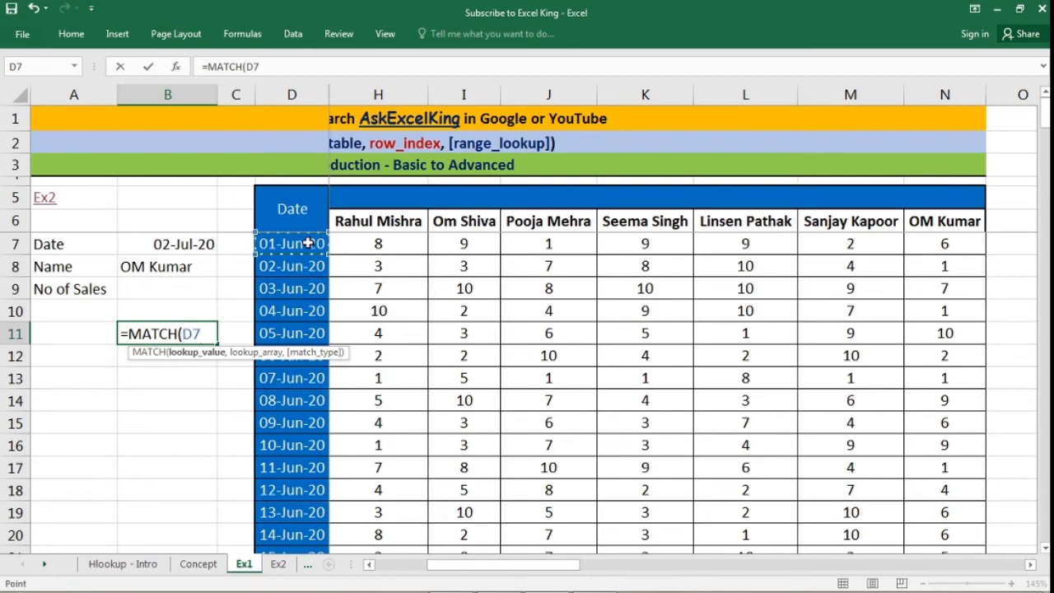
key("ctrl+shift+Down")
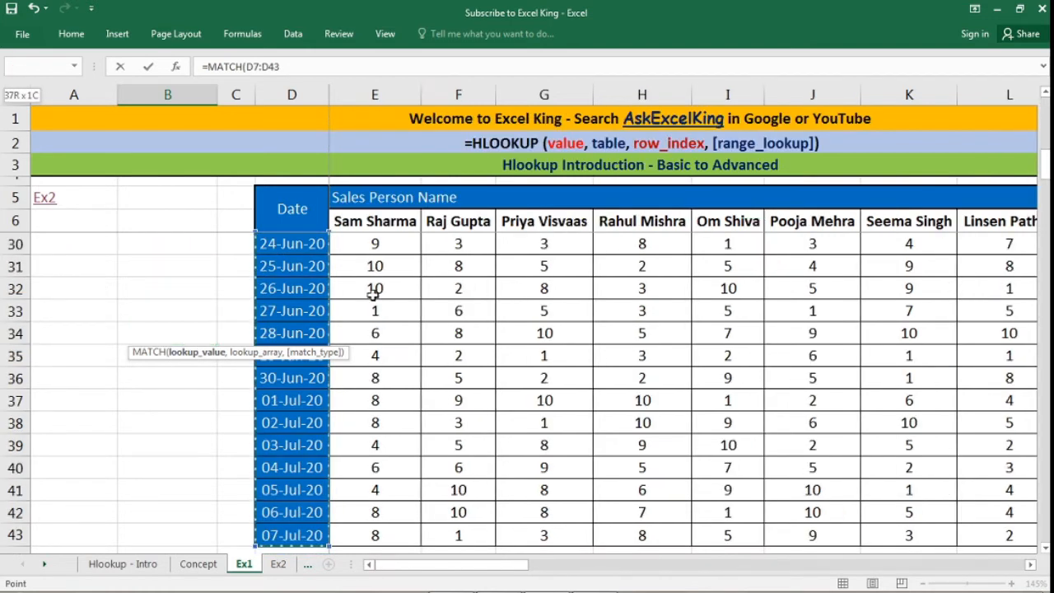
type(",")
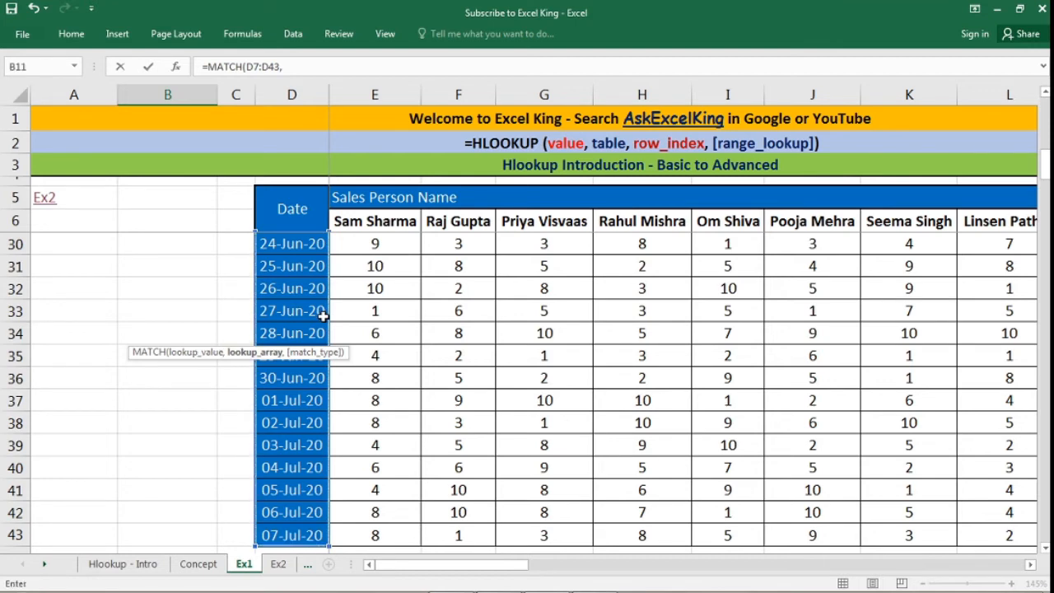
key("BackSpace")
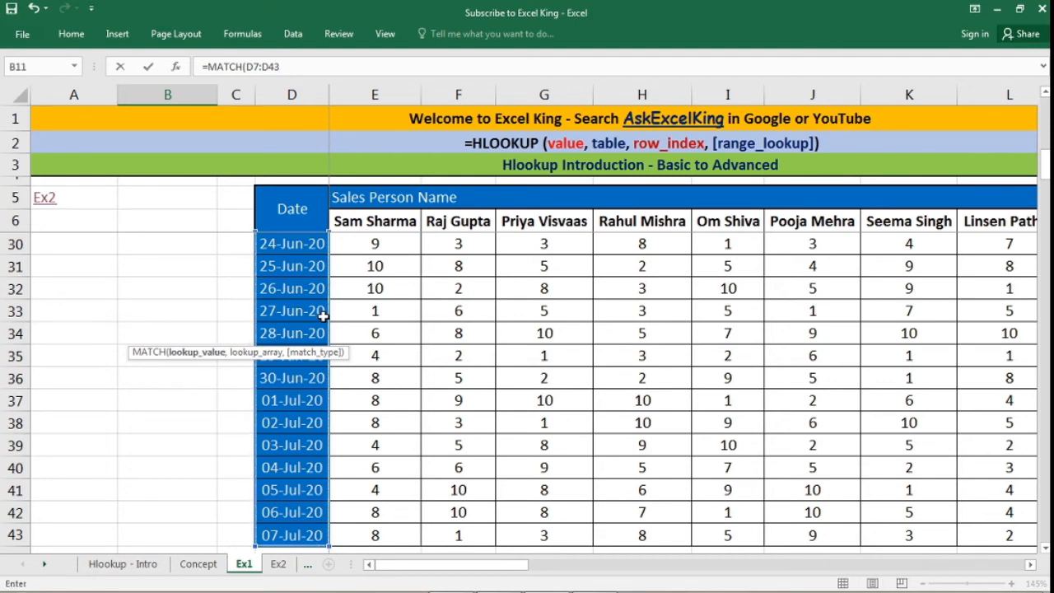
scroll(323, 316, "up", 6)
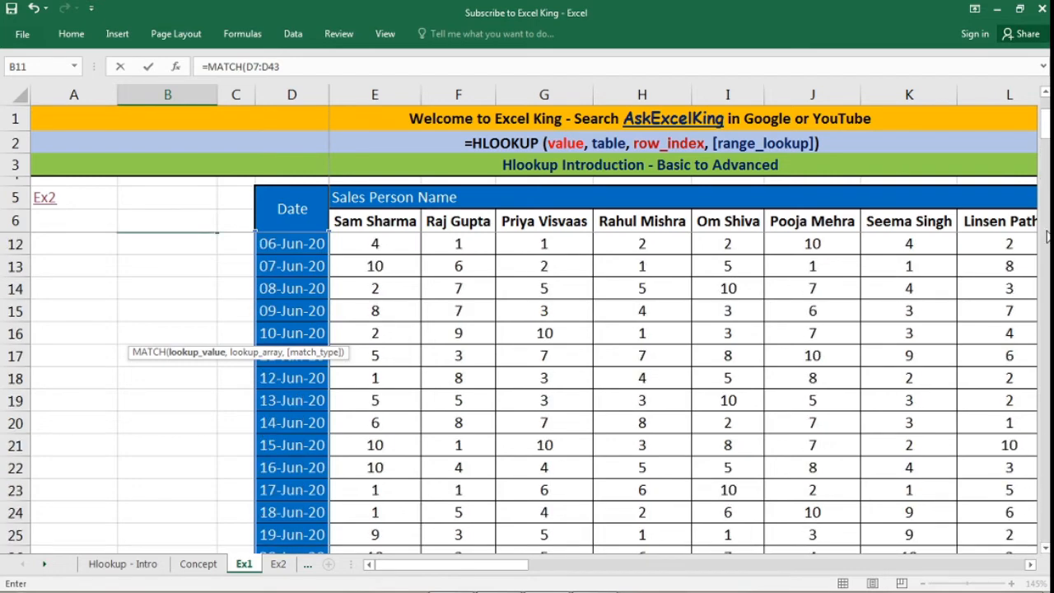
left_click_drag(1044, 128, 1044, 111)
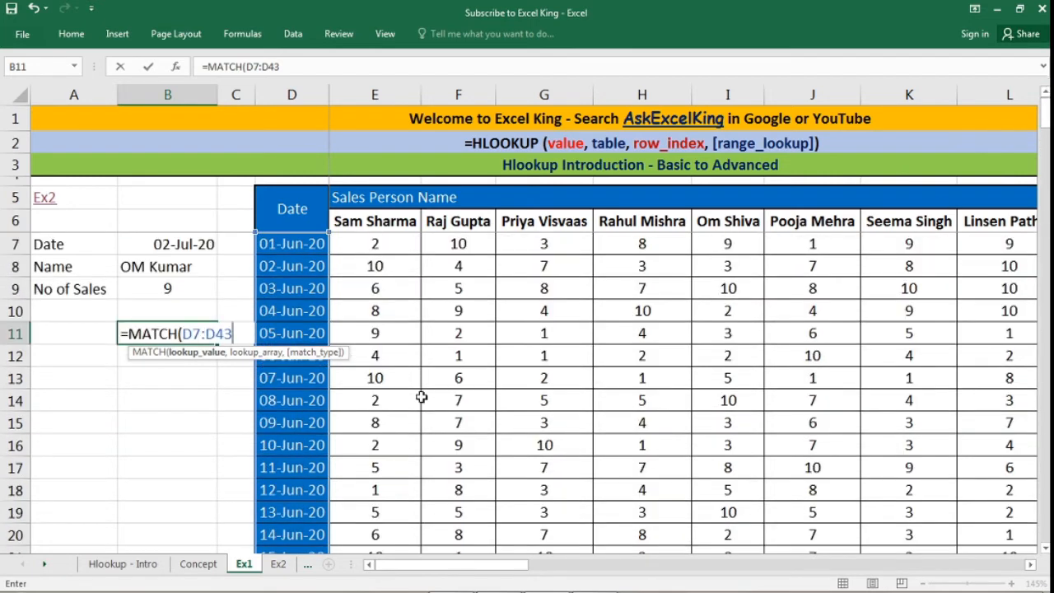
key("BackSpace")
key("BackSpace")
key("BackSpace")
key("BackSpace")
key("BackSpace")
key("BackSpace")
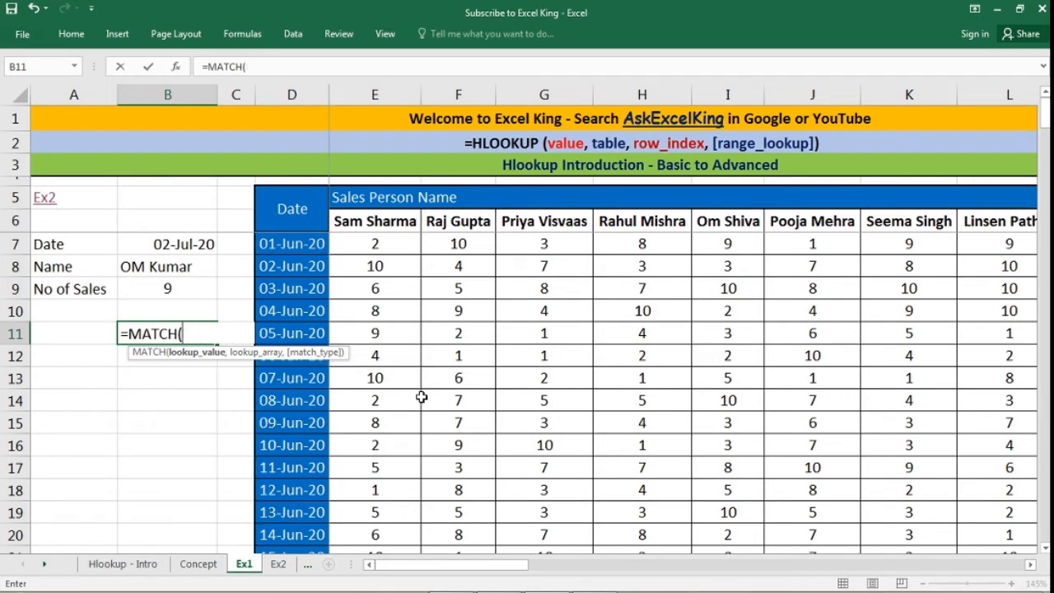
Complete the MATCH formula in B11 with lookup value B7, date range D7:D43 and exact match 0.
left_click(186, 241)
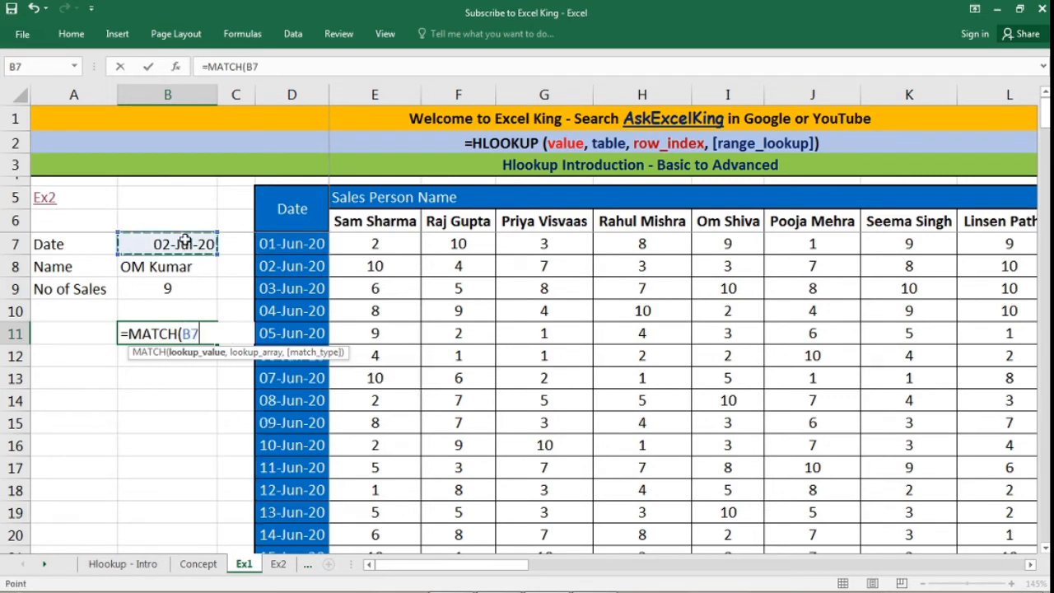
type(",")
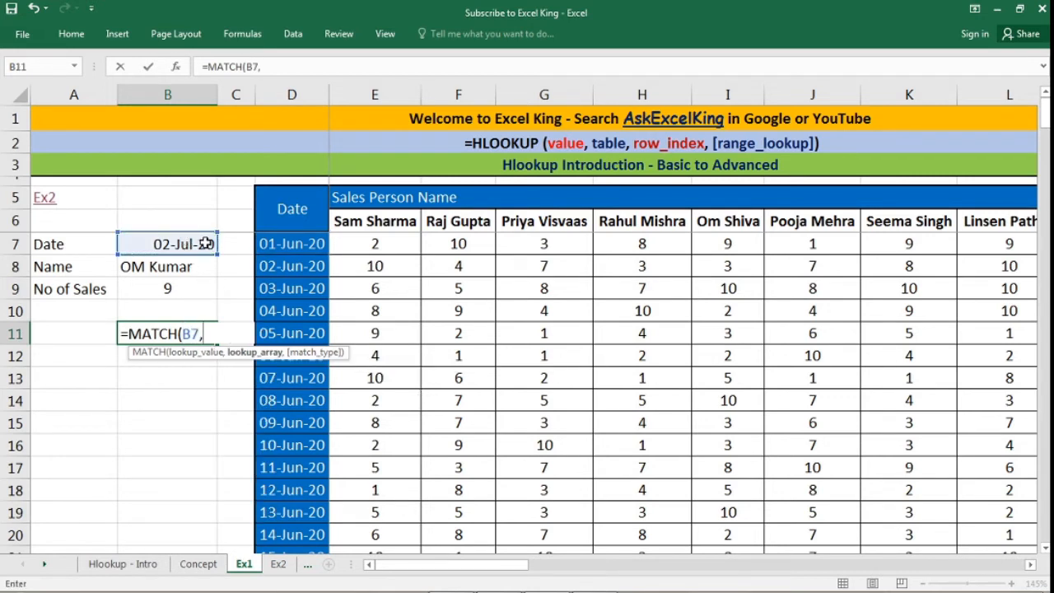
left_click(273, 238)
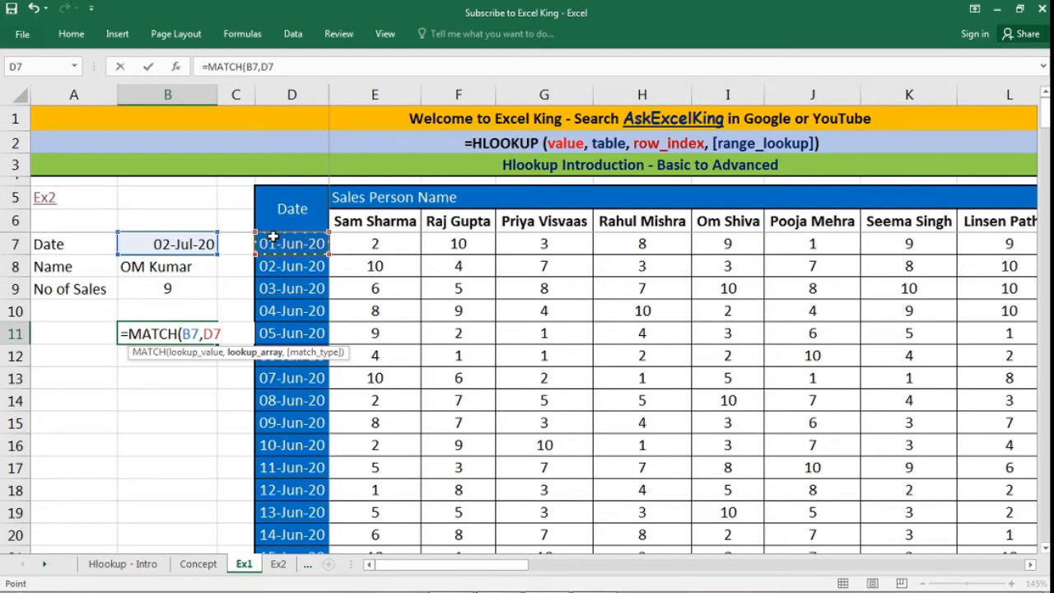
key("ctrl+shift+Down")
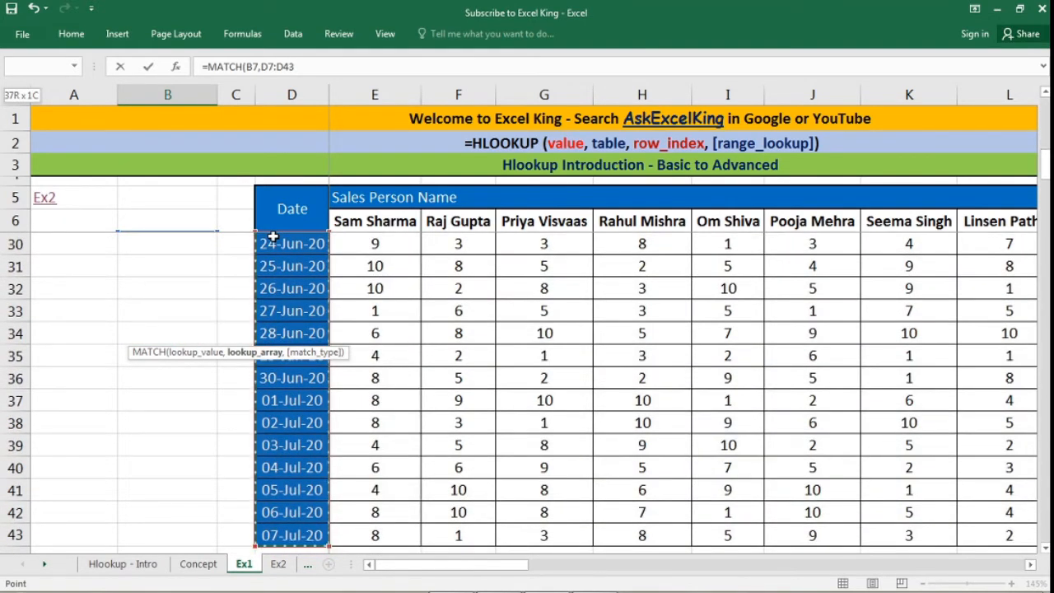
type(",0")
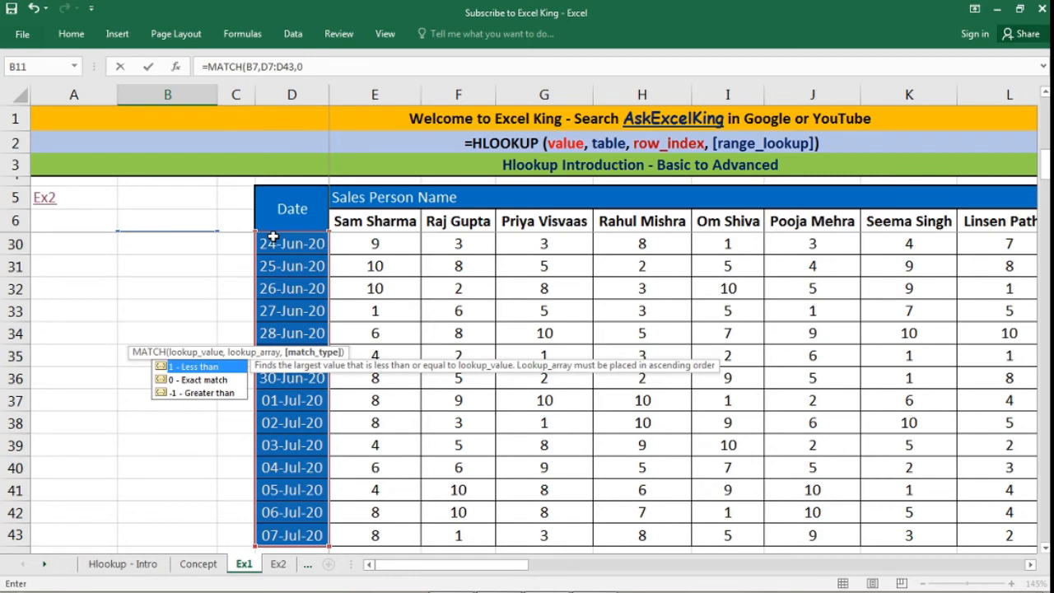
left_click_drag(1043, 167, 1044, 93)
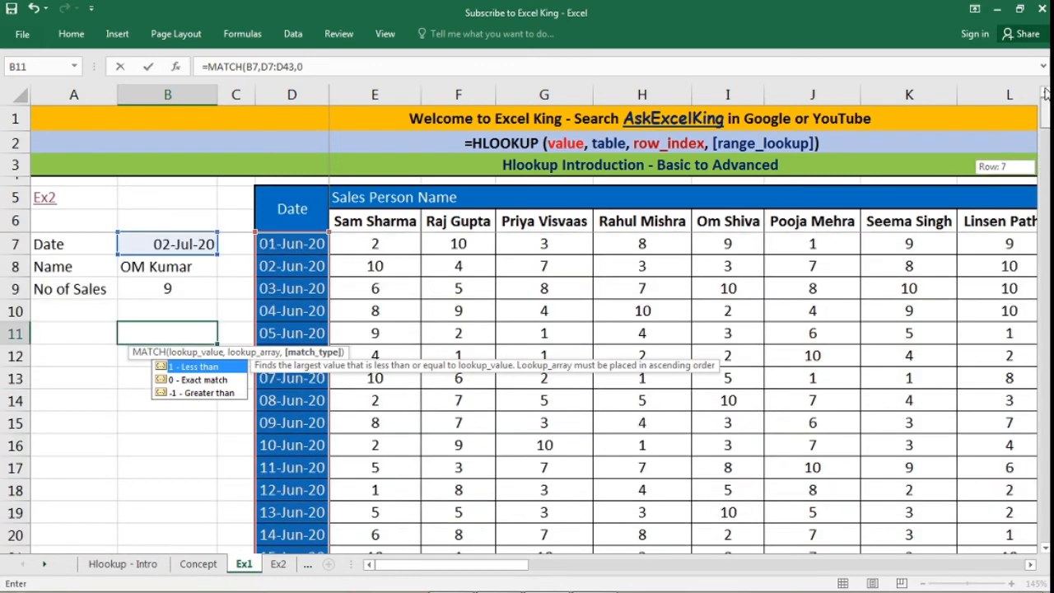
key("Return")
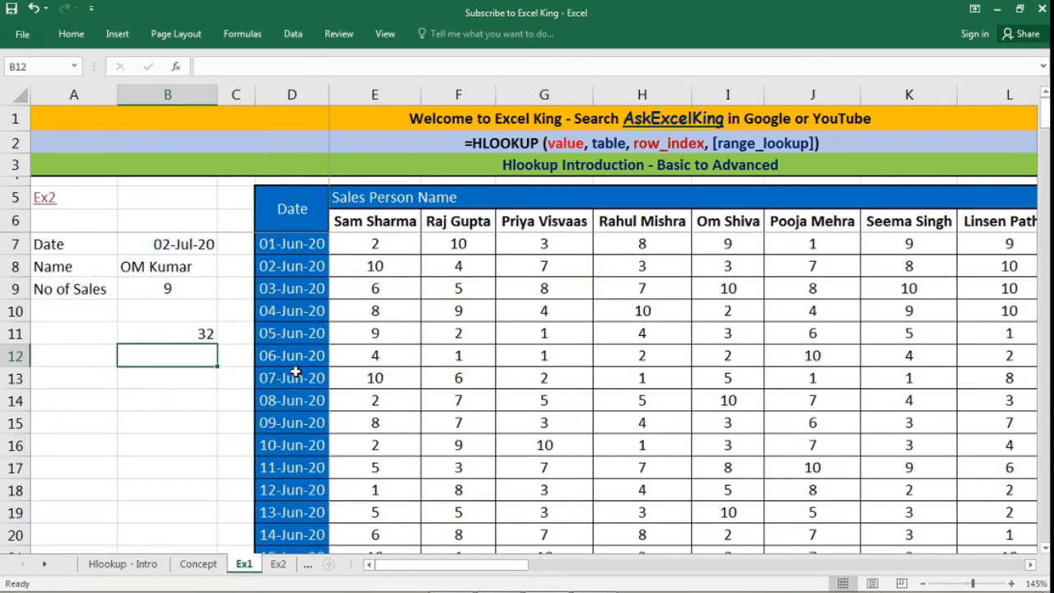
Compare the MATCH position in B11 with the count of dates D7:D38 and with the HLOOKUP table's start at header row 6.
left_click(207, 338)
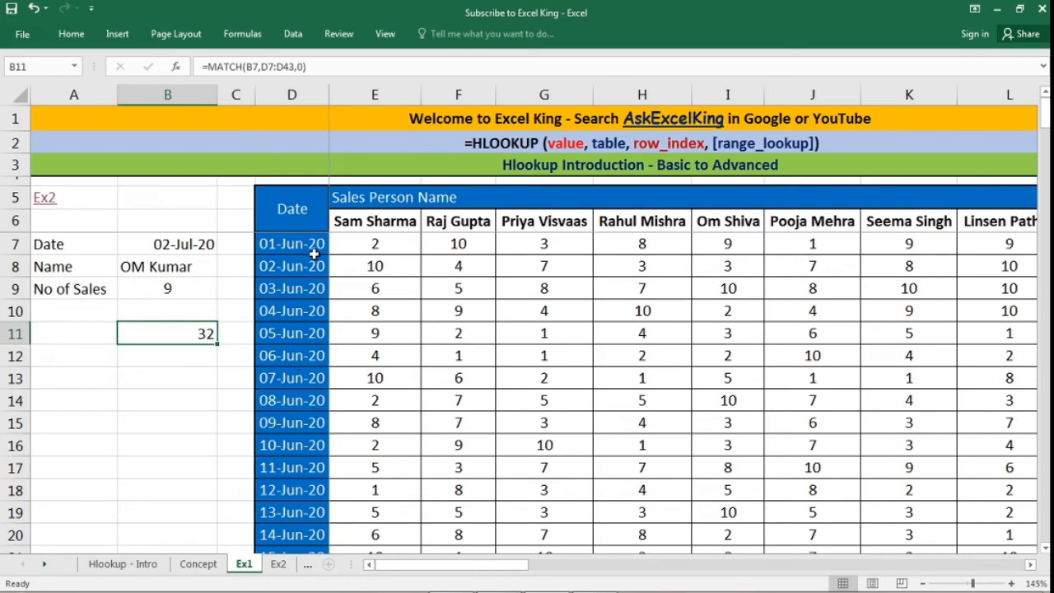
left_click_drag(308, 244, 293, 425)
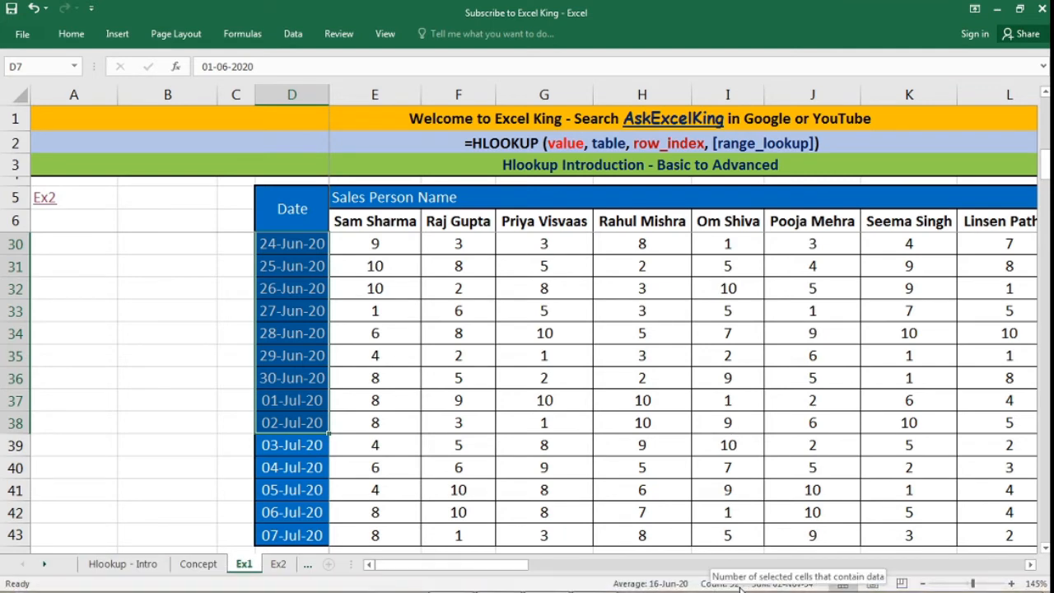
scroll(523, 375, "up", 8)
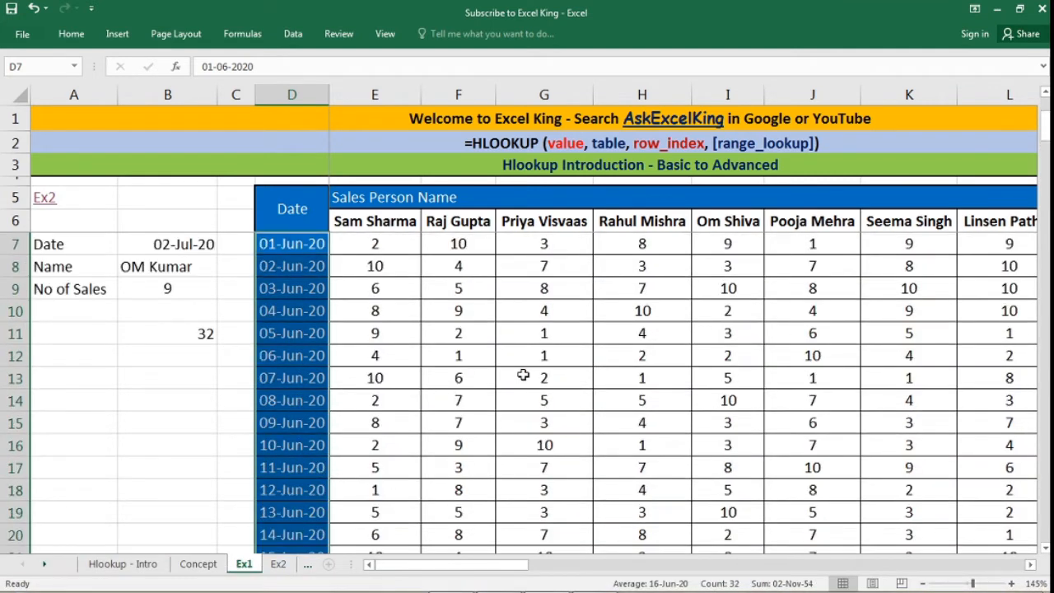
left_click(206, 335)
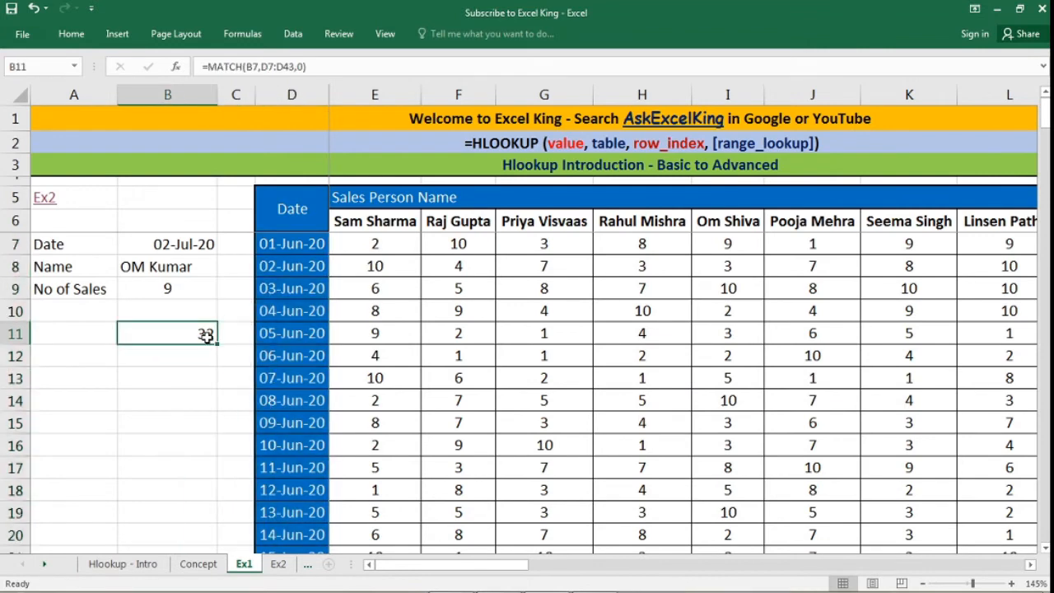
left_click(402, 222)
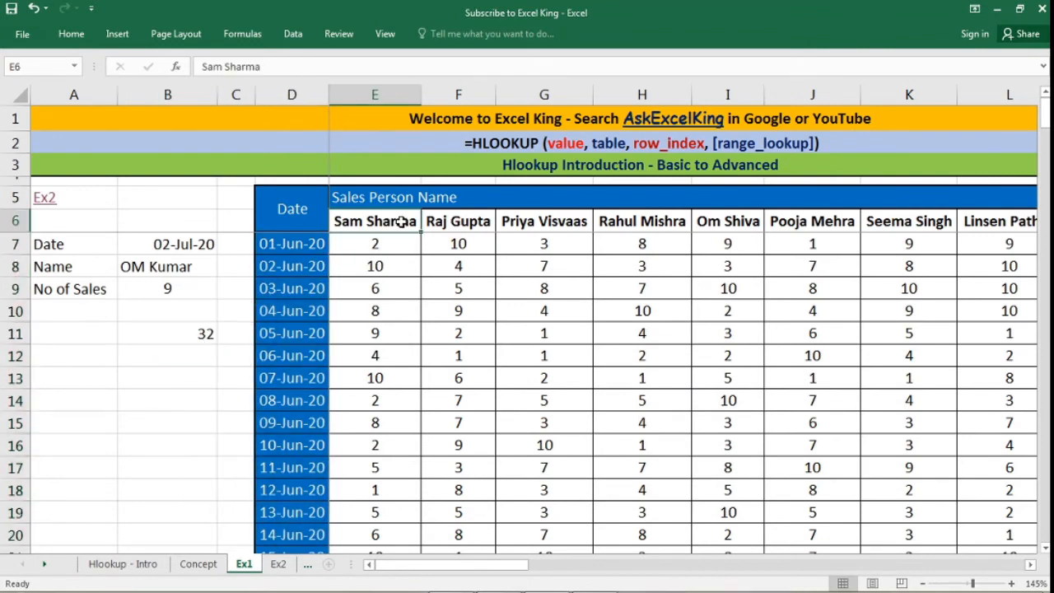
left_click(14, 220)
left_click(362, 218)
left_click_drag(362, 219, 363, 354)
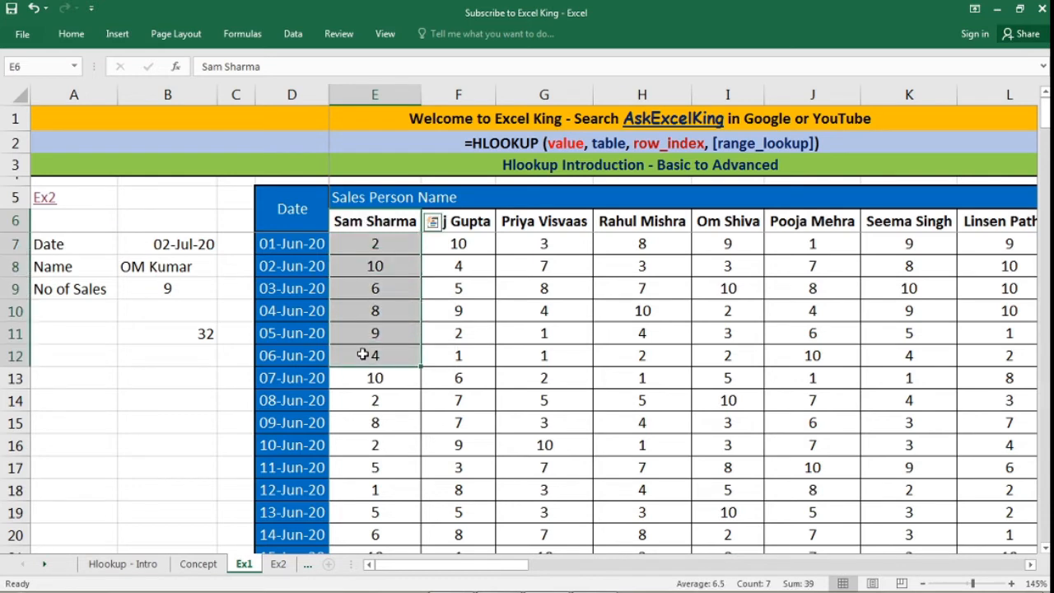
left_click(377, 224)
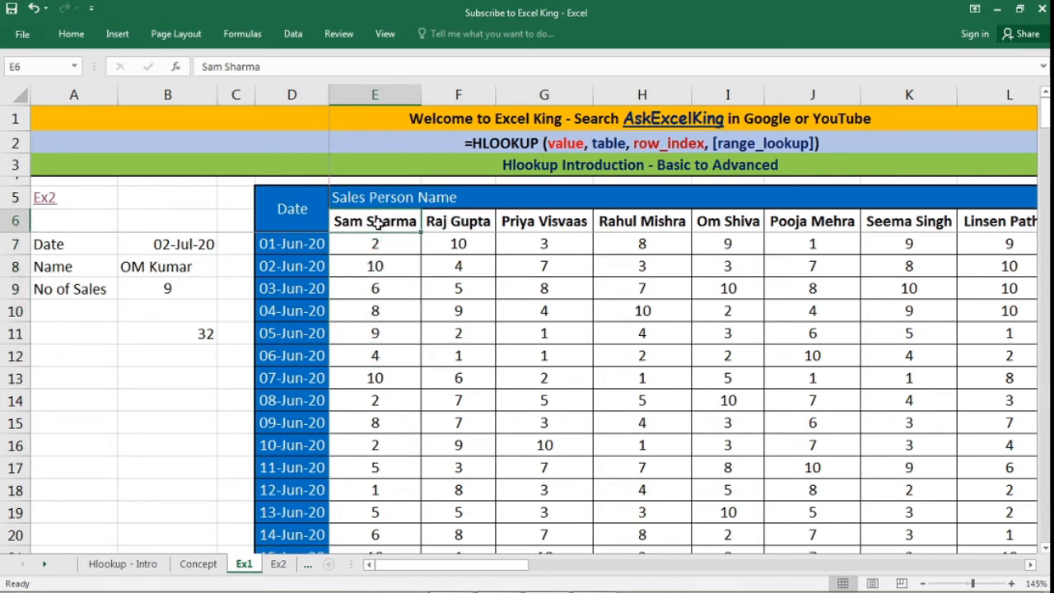
left_click(15, 221)
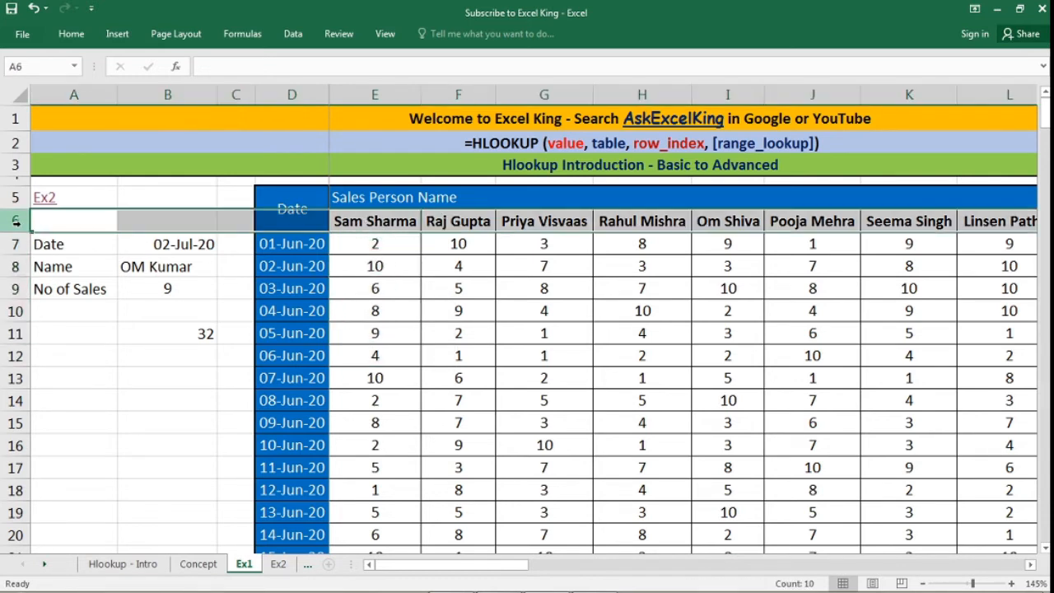
Add 1 to the MATCH formula in B11 to account for the header row.
left_click(193, 336)
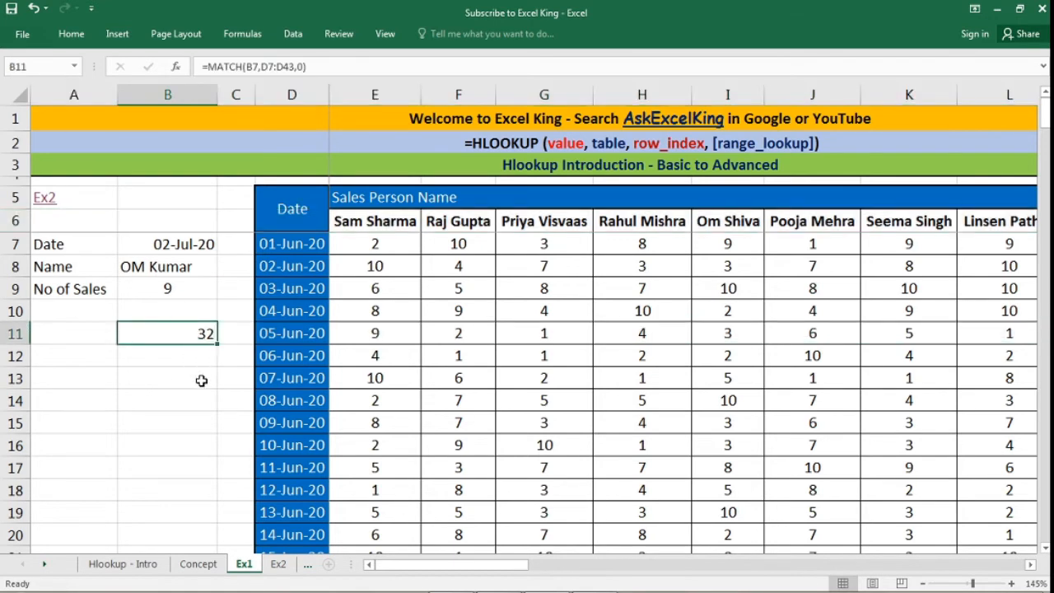
key("F2")
type("+")
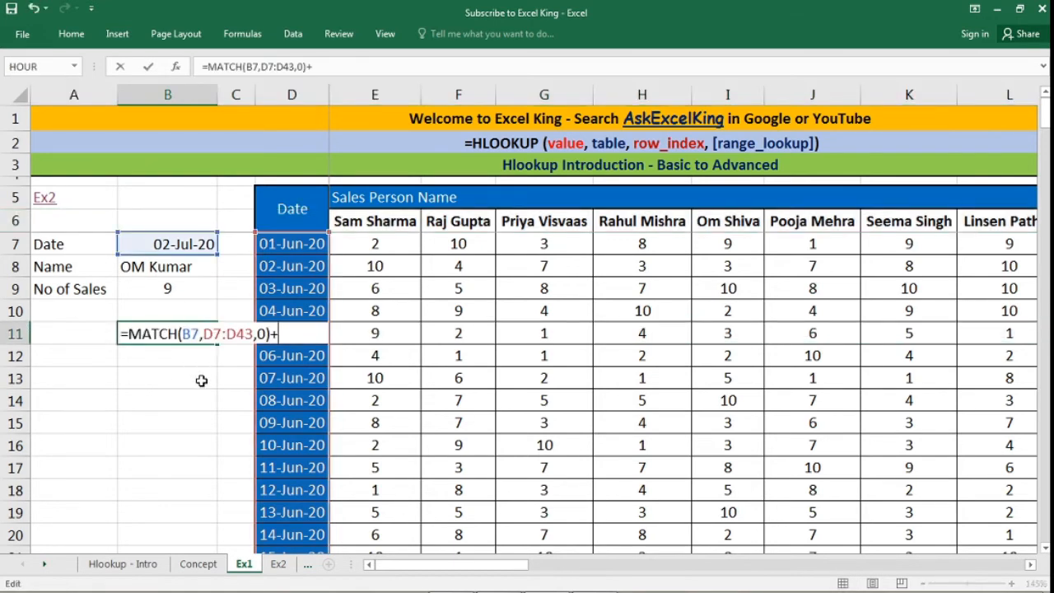
type("1")
key("Return")
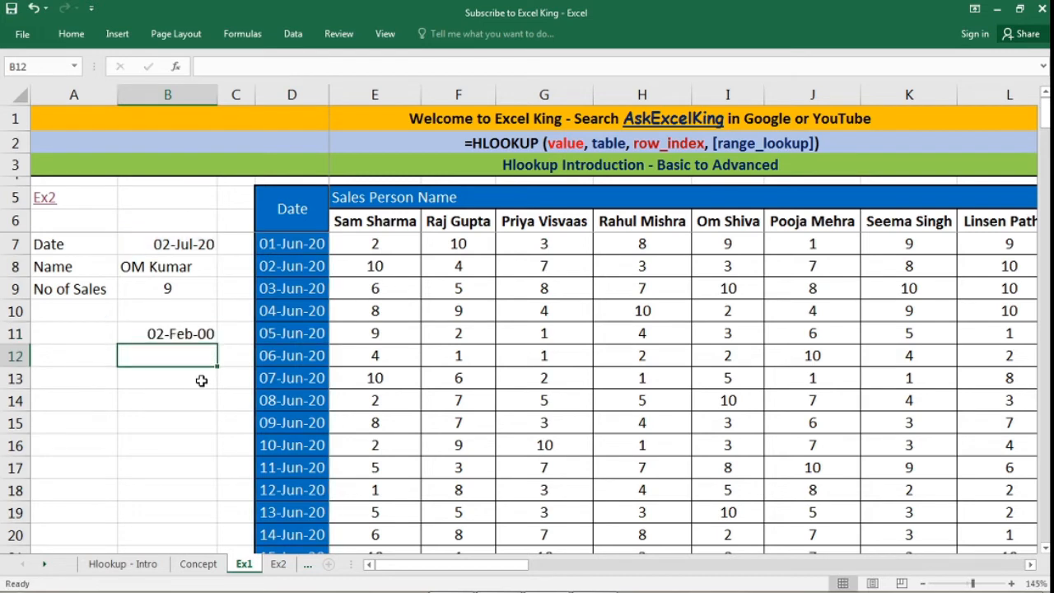
Set the number format of cell B11 to General.
left_click(199, 337)
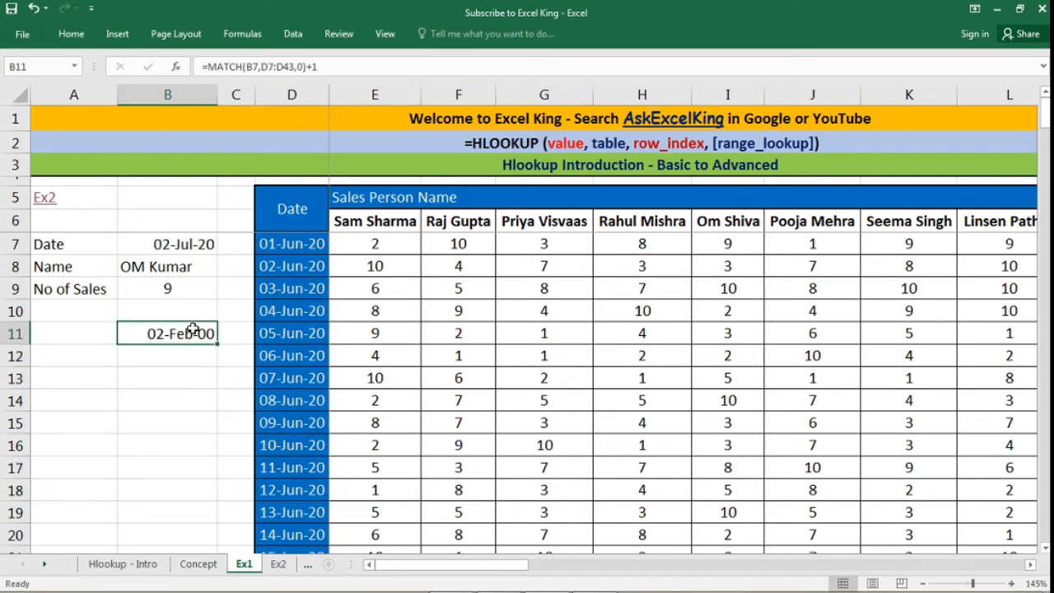
left_click(70, 34)
left_click(583, 60)
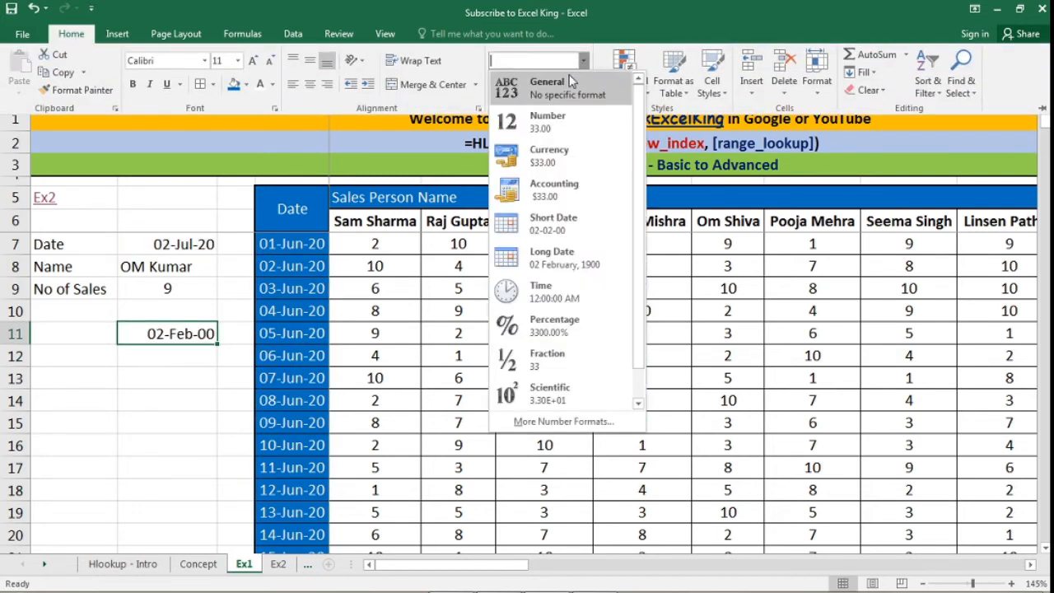
left_click(566, 86)
left_click(200, 337)
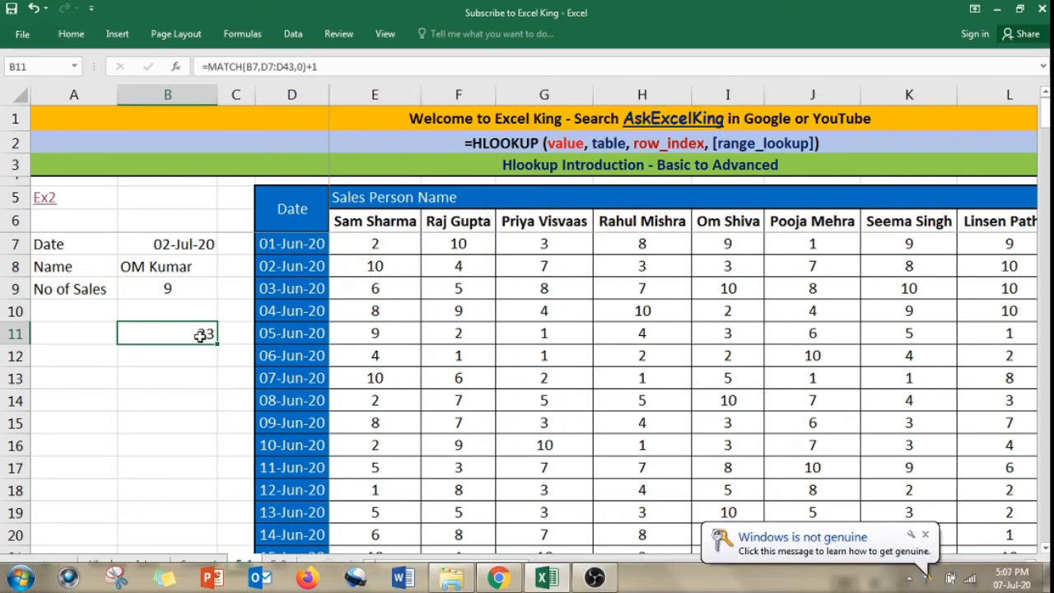
Copy the expression MATCH(B7,D7:D43,0)+1 from cell B11 without its equals sign, leaving the formula unchanged.
double_click(199, 336)
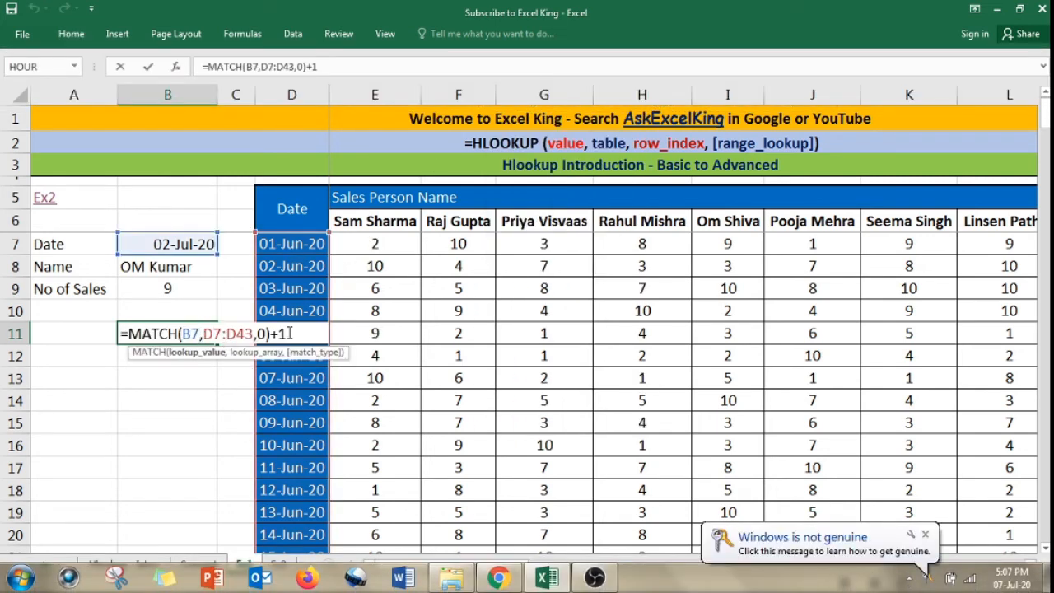
left_click_drag(294, 333, 134, 331)
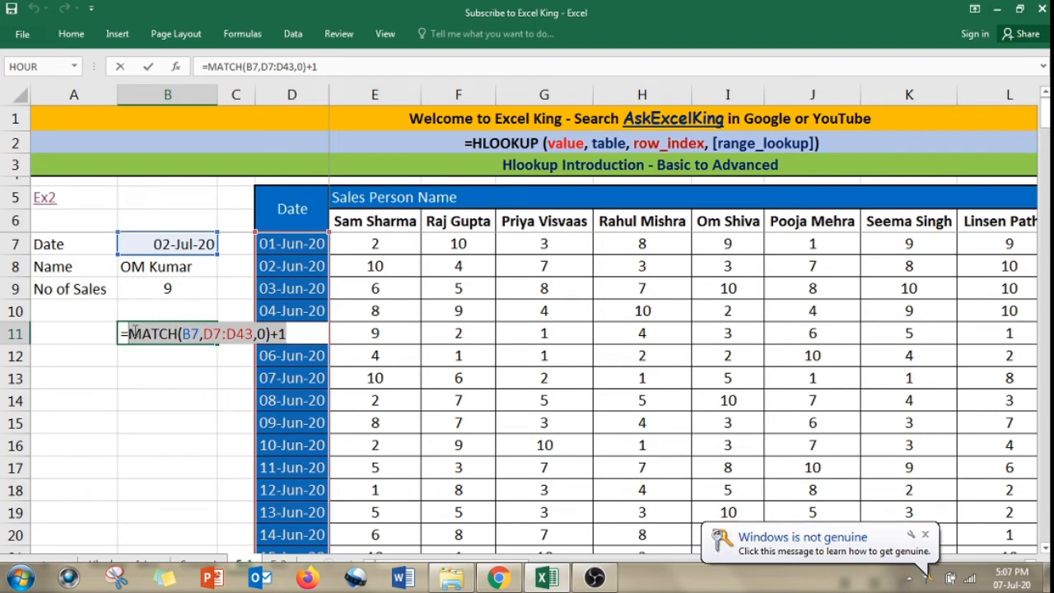
right_click(133, 331)
left_click(165, 356)
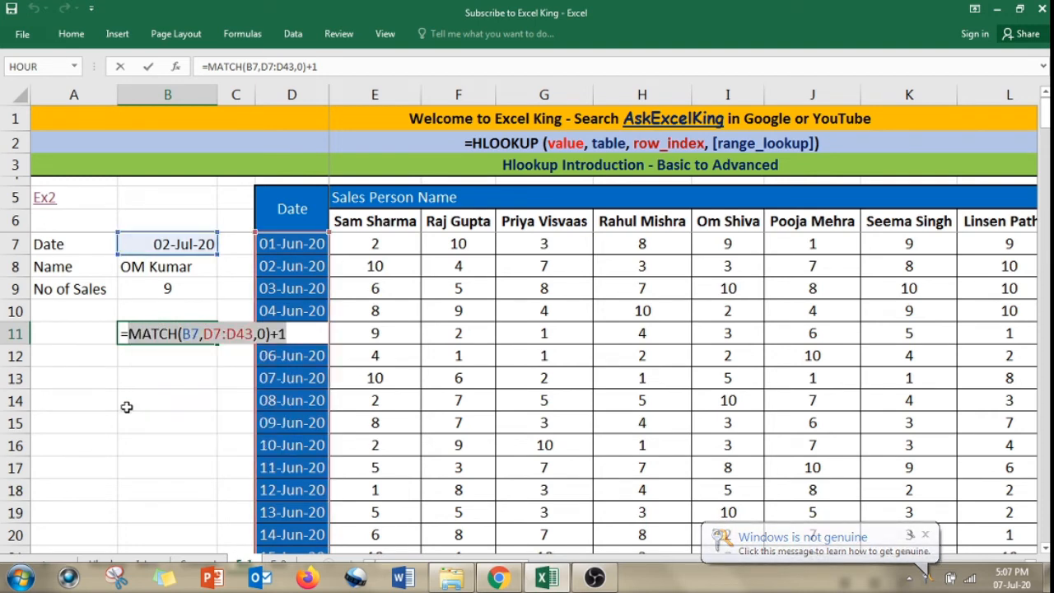
key("Escape")
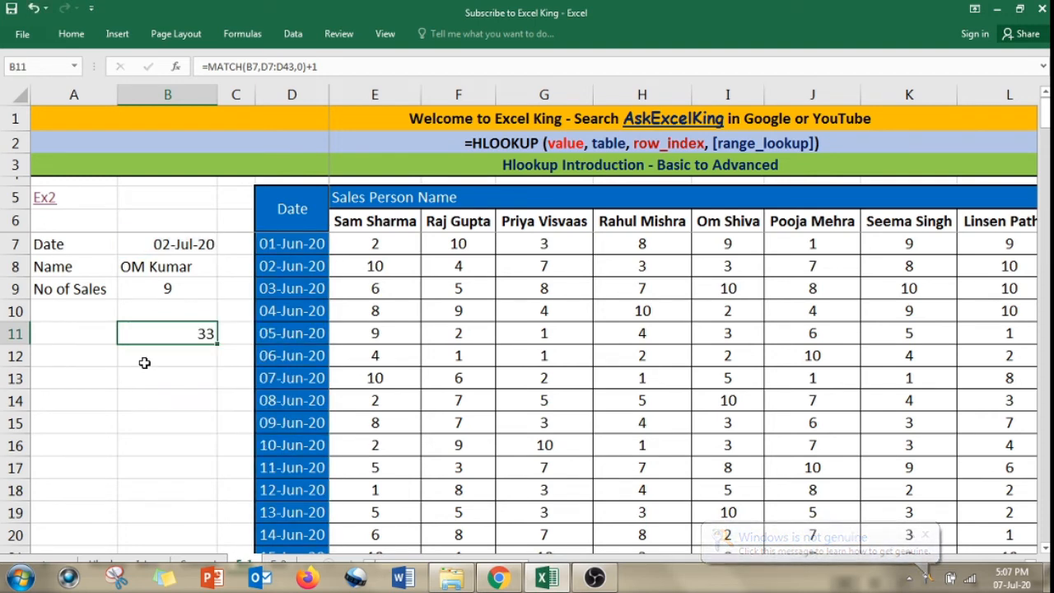
Replace the hard-coded row index in the HLOOKUP formula in B9 with the copied MATCH(B7,D7:D43,0)+1 expression.
double_click(166, 289)
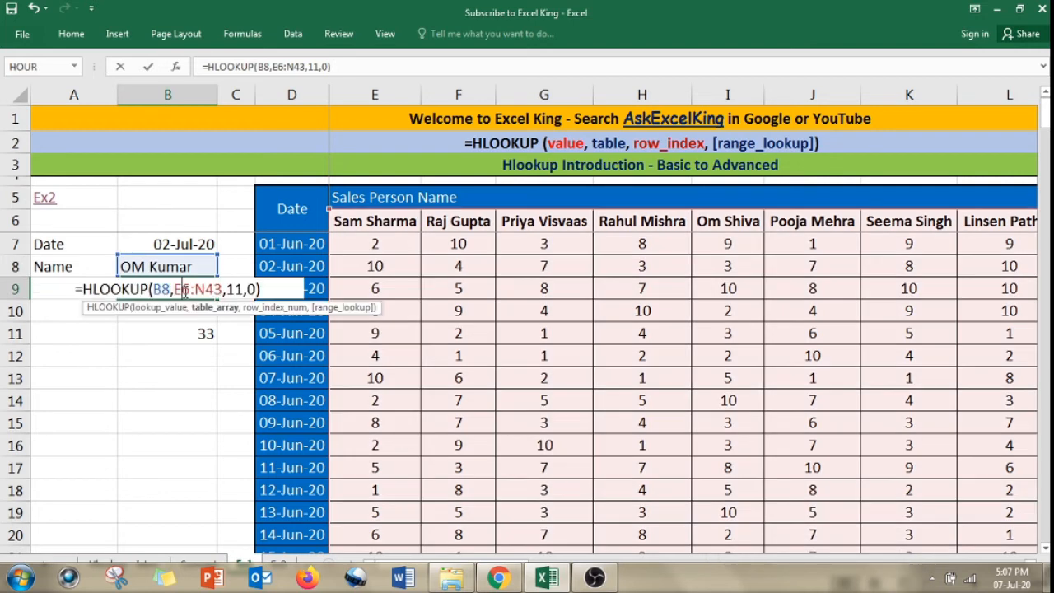
left_click(244, 289)
key("BackSpace")
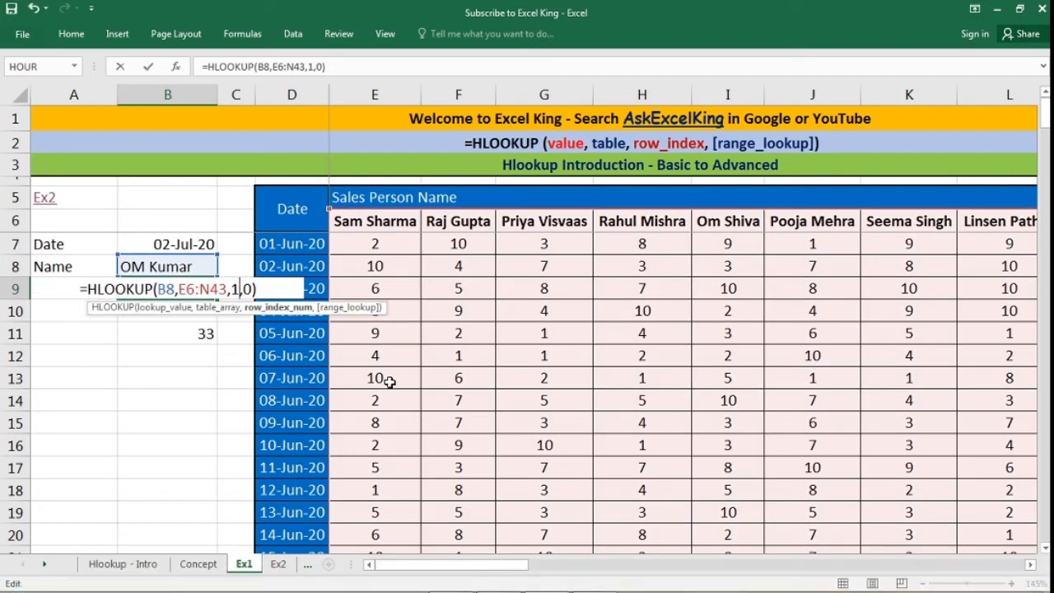
key("BackSpace")
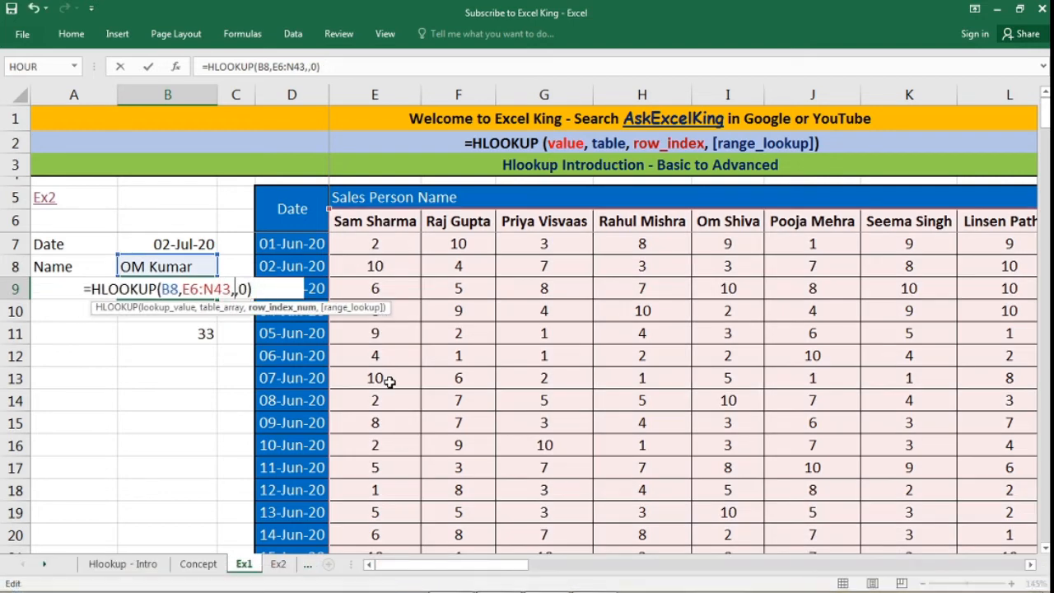
right_click(236, 290)
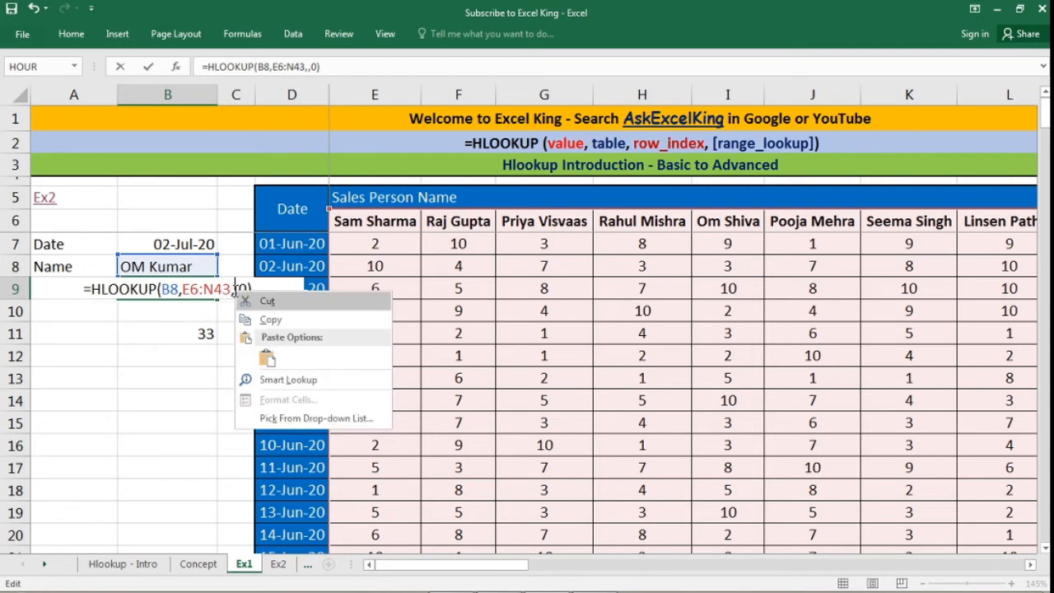
left_click(267, 357)
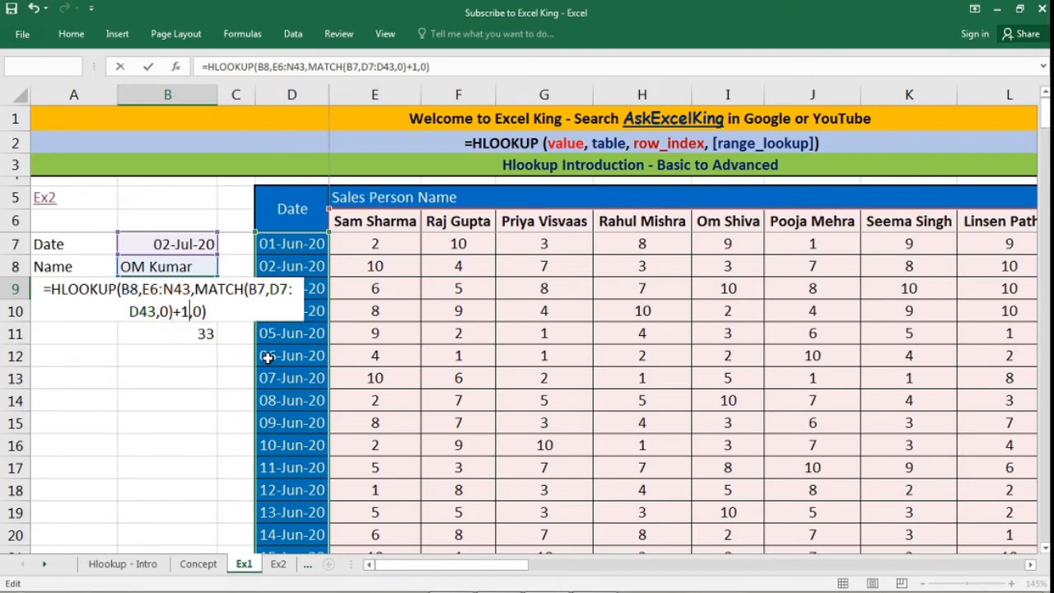
key("Return")
Review B11, the B9 formula and its B7 and B8 inputs, and trace the matching 02-Jul-20 sales figure in column N of the table.
left_click(208, 334)
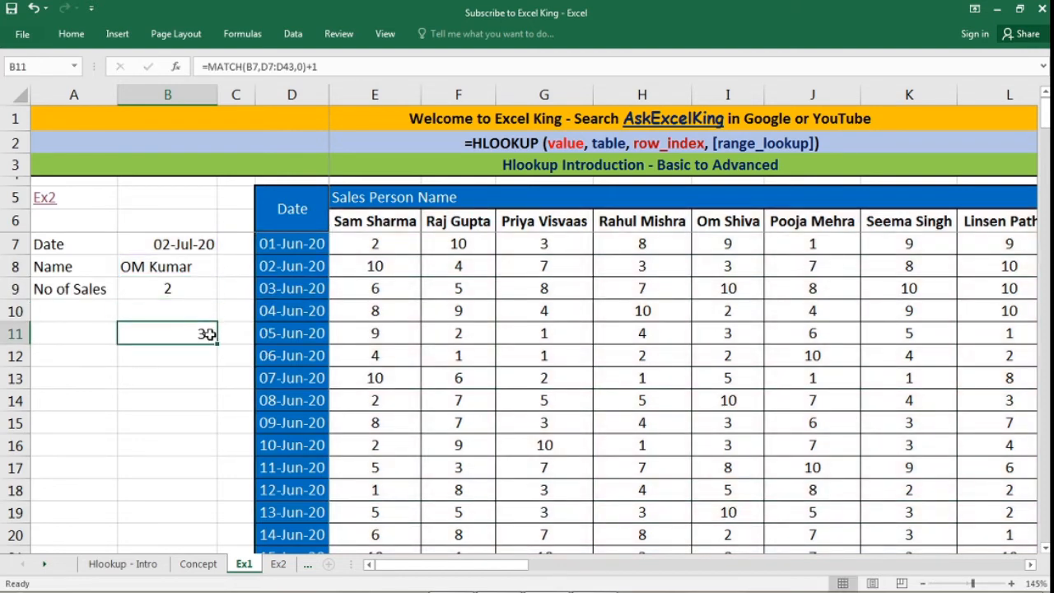
left_click(193, 292)
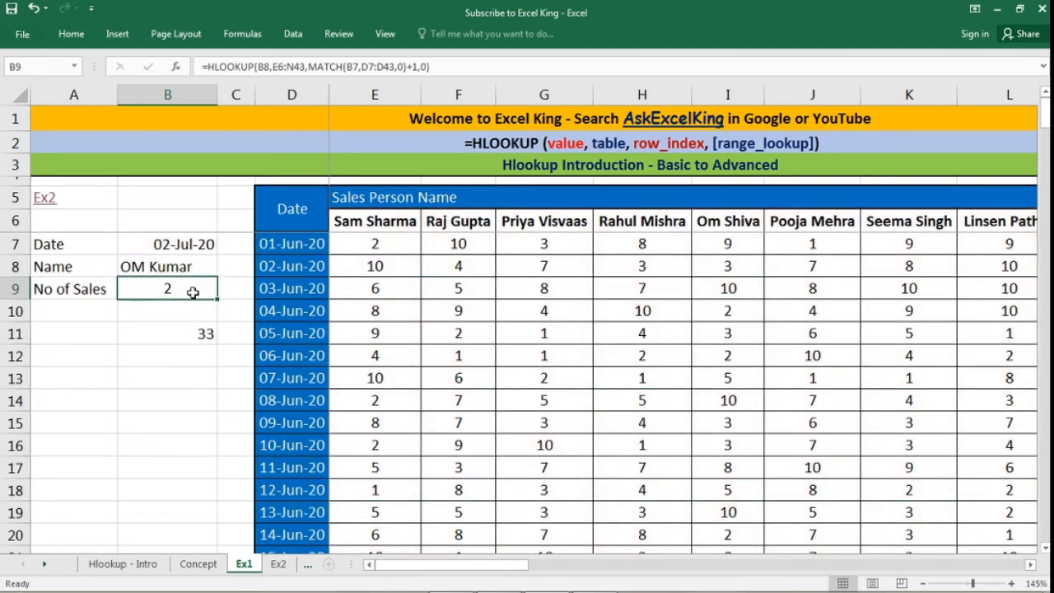
left_click(199, 247)
left_click(208, 276)
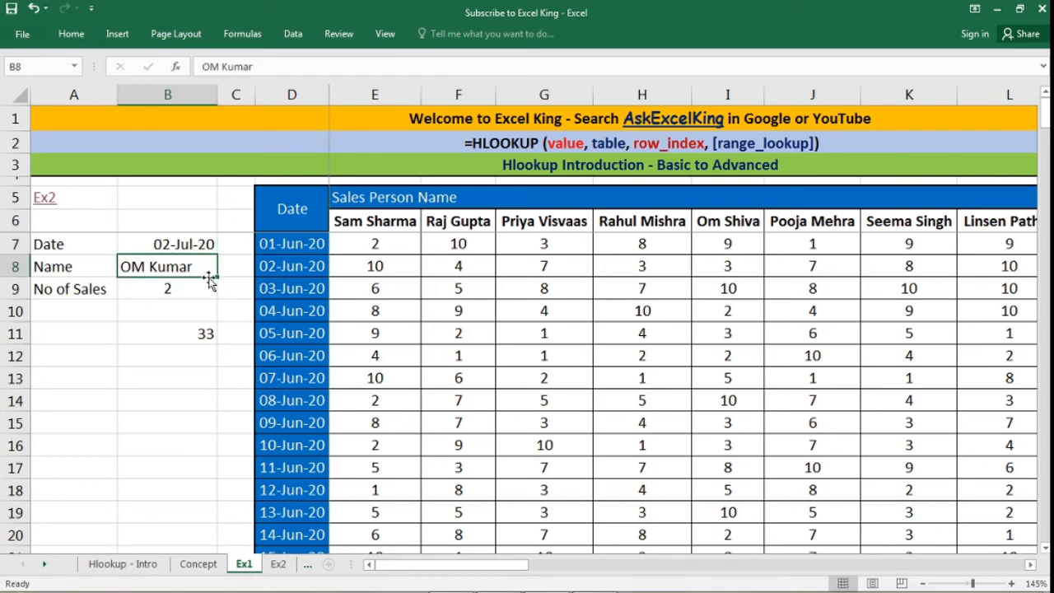
left_click(206, 296)
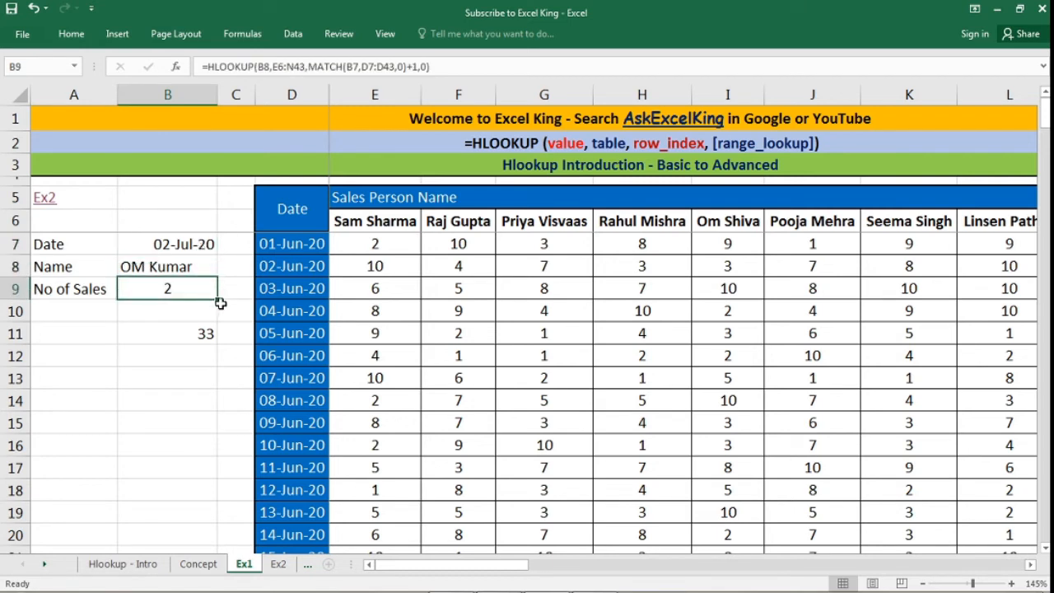
left_click(783, 224)
key("Right")
key("Right")
key("Right")
key("Right")
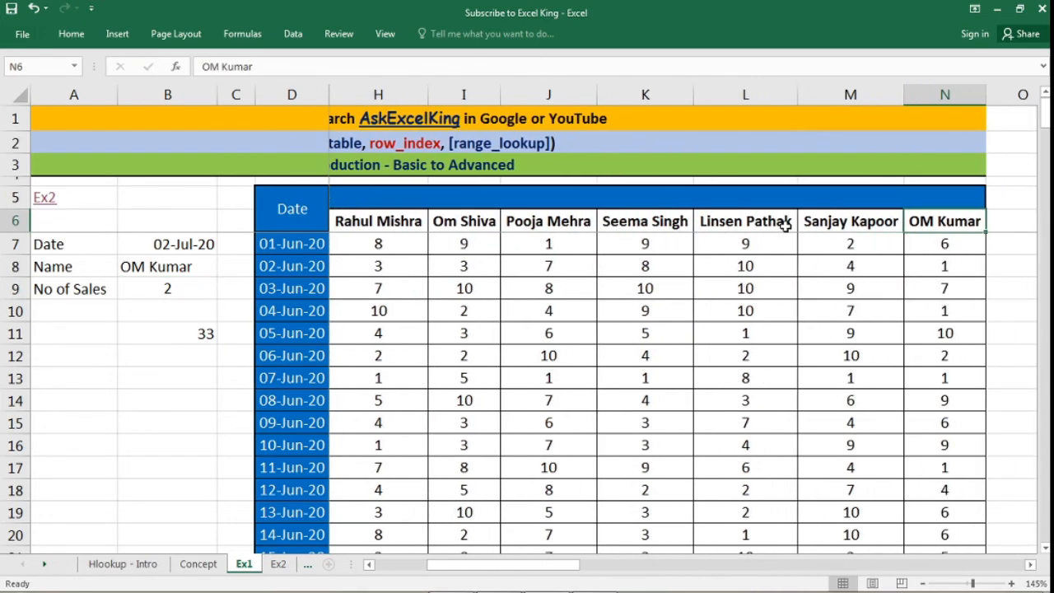
scroll(827, 270, "down", 9)
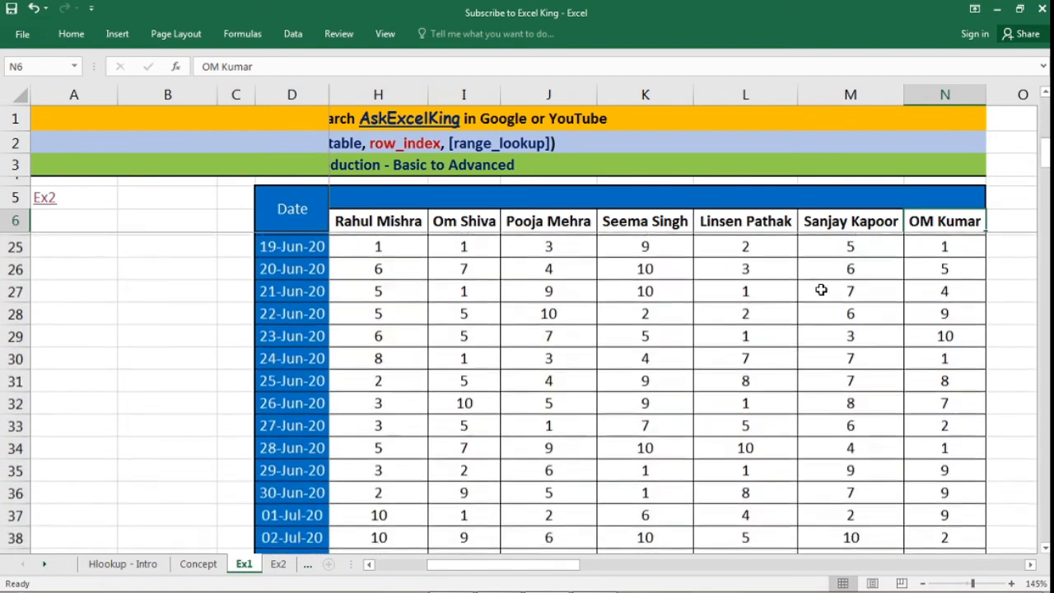
left_click_drag(280, 336, 832, 346)
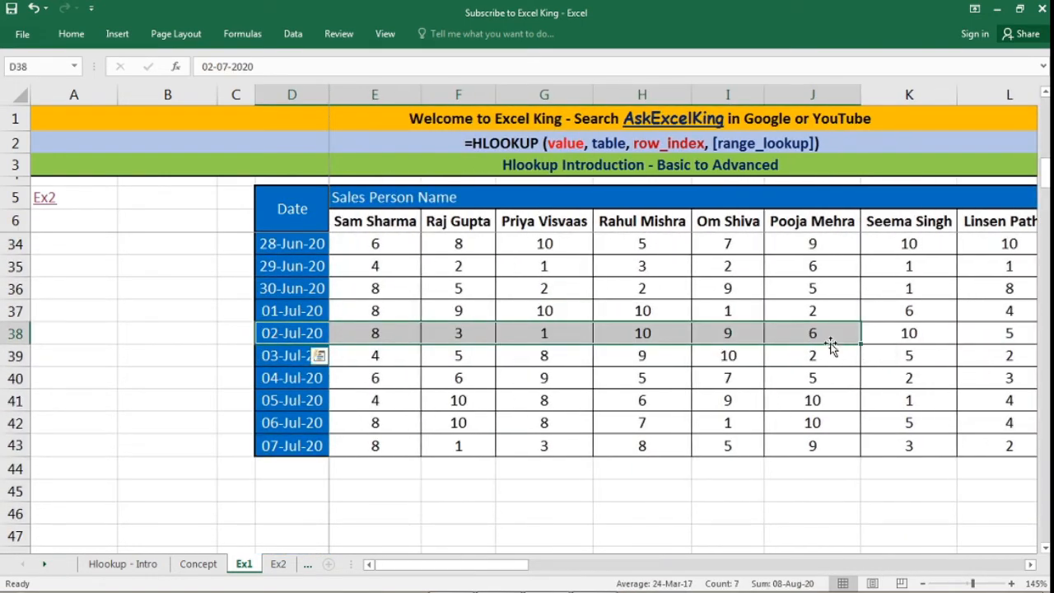
key("Right")
key("Right")
key("Right")
key("Right")
key("Right")
key("Right")
key("Right")
key("Right")
key("Right")
key("Right")
key("Right")
key("Right")
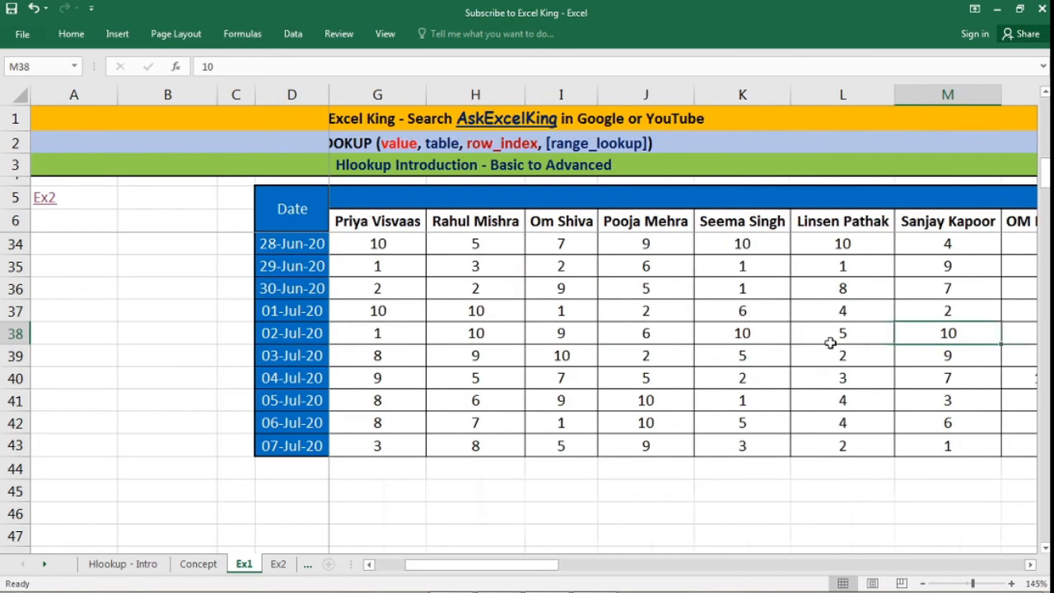
key("Left")
key("Left")
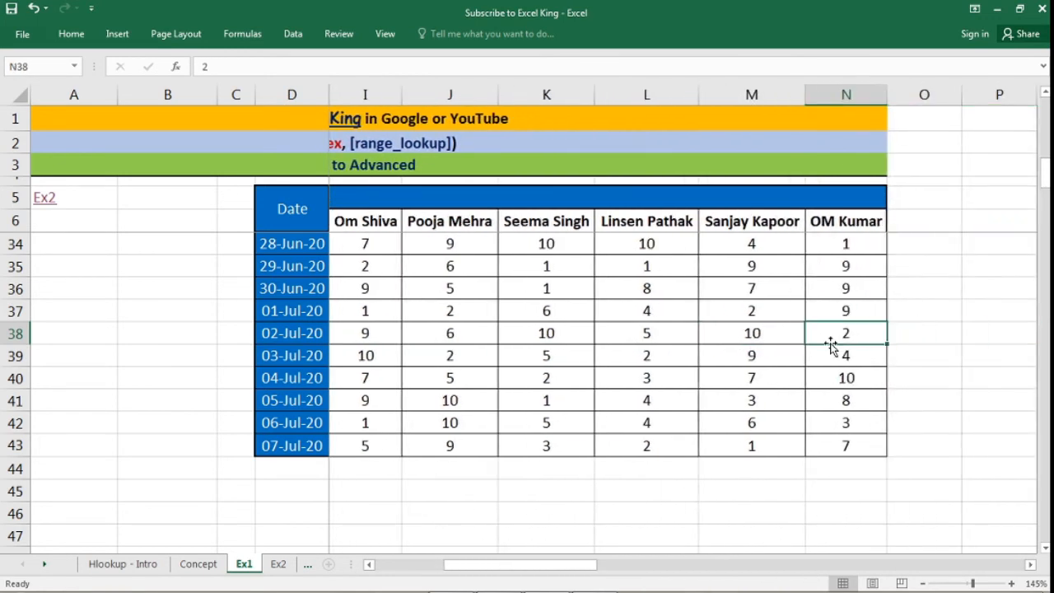
Clear the helper MATCH formula from B11 and center-align the date, name and sales cells A7:B9.
left_click_drag(580, 565, 510, 566)
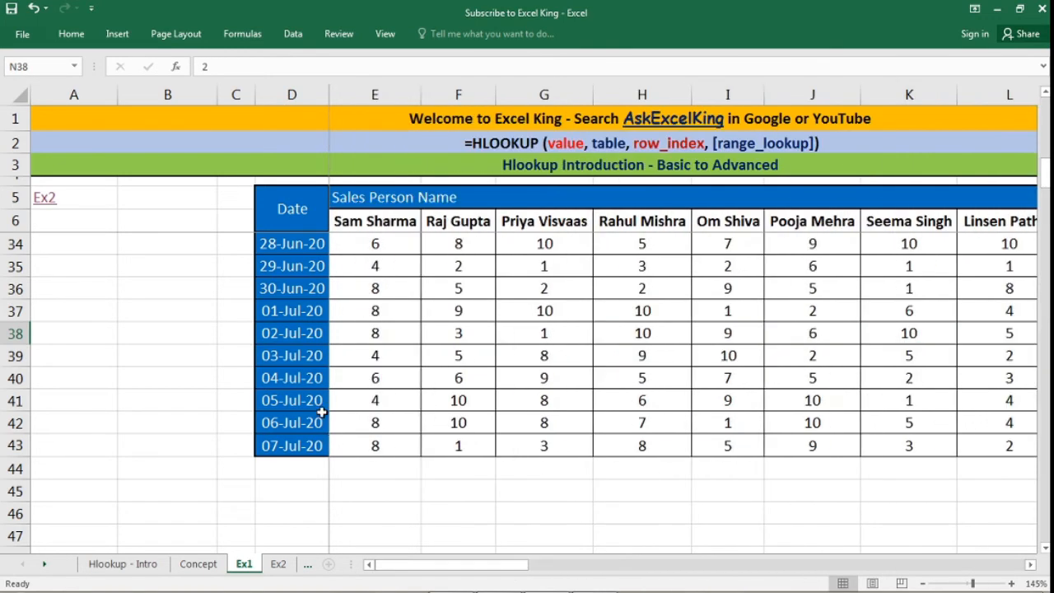
left_click_drag(1045, 175, 1044, 117)
left_click(198, 334)
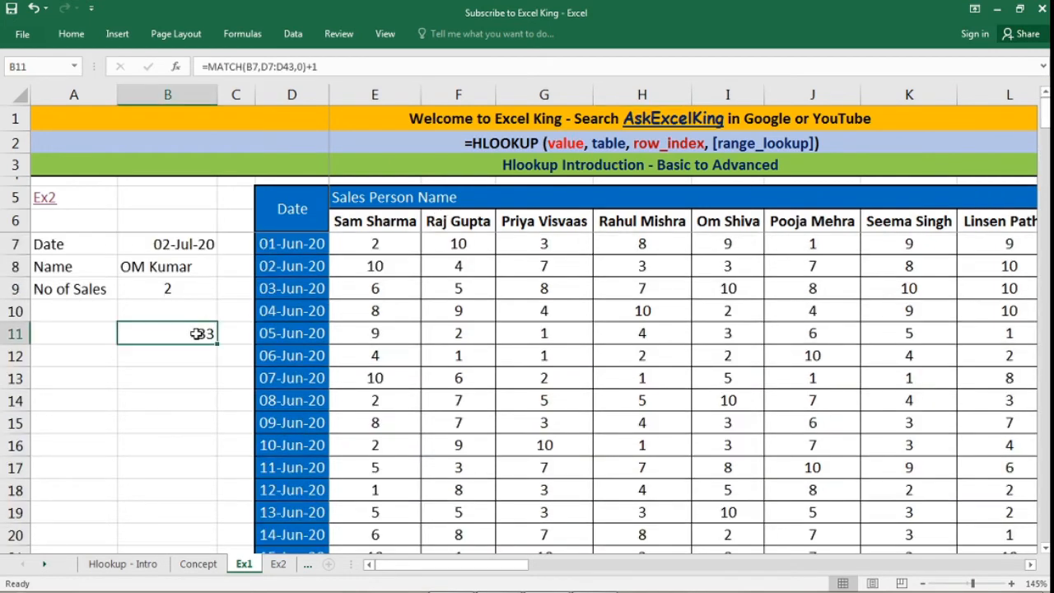
left_click_drag(86, 239, 166, 282)
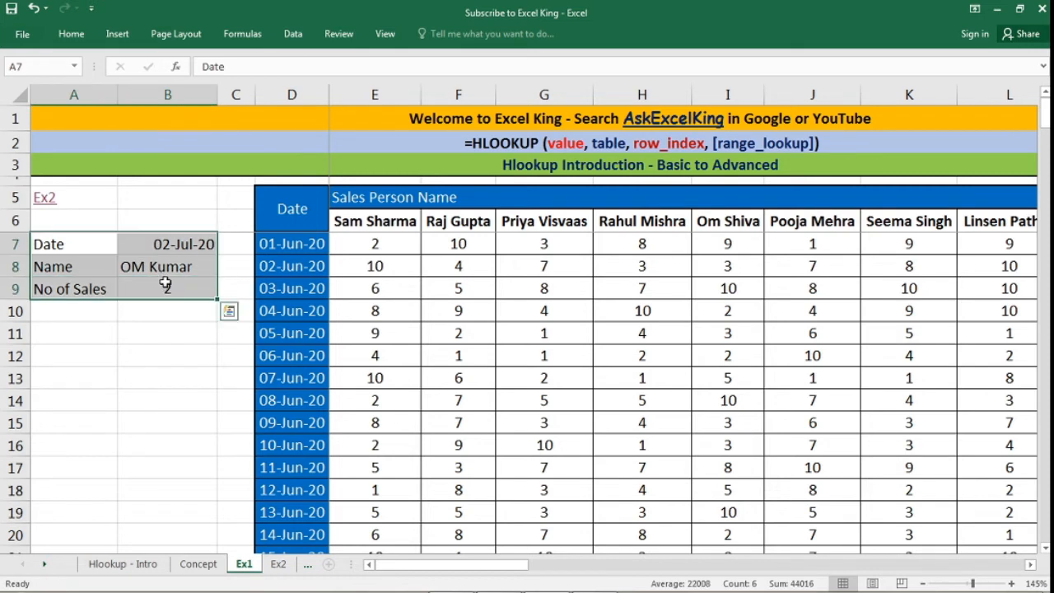
left_click(71, 34)
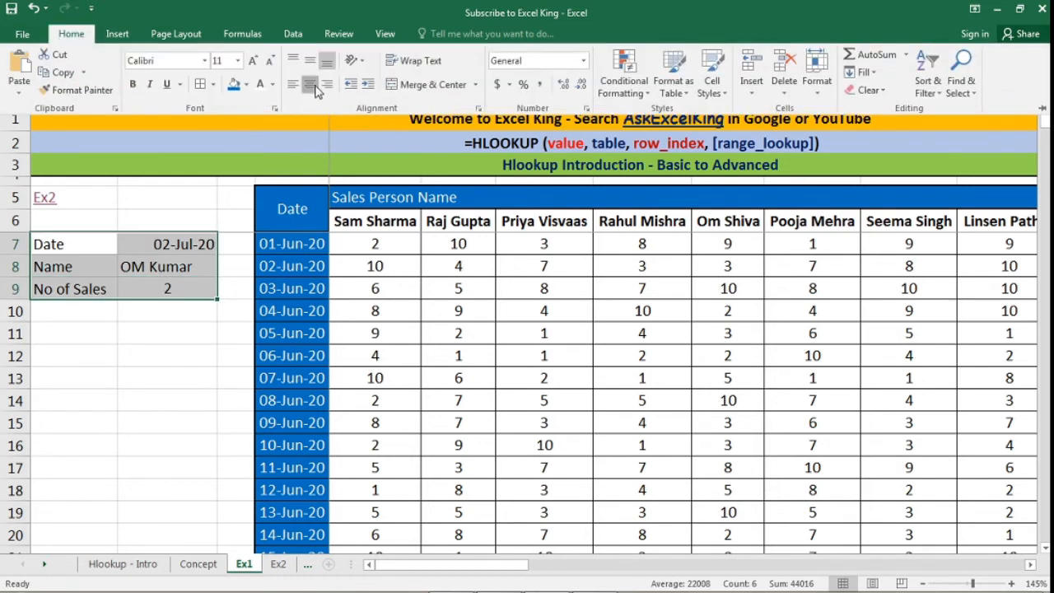
left_click(311, 86)
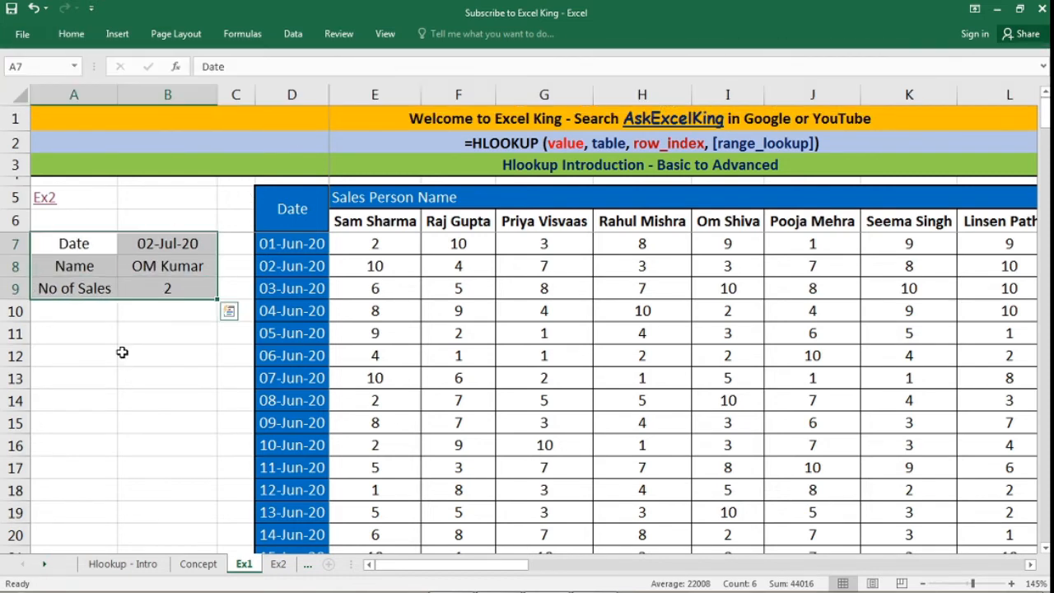
Replace the name in B8 with the salesperson from F6 and check that person's sales for 02-Jul-20 in the table.
left_click(180, 295)
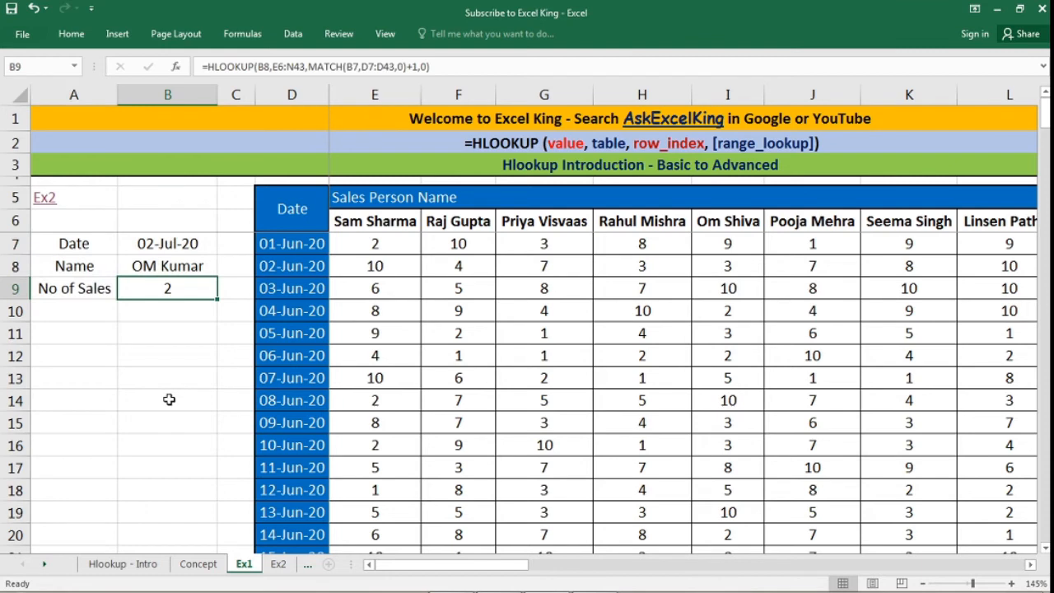
left_click(175, 245)
left_click(479, 224)
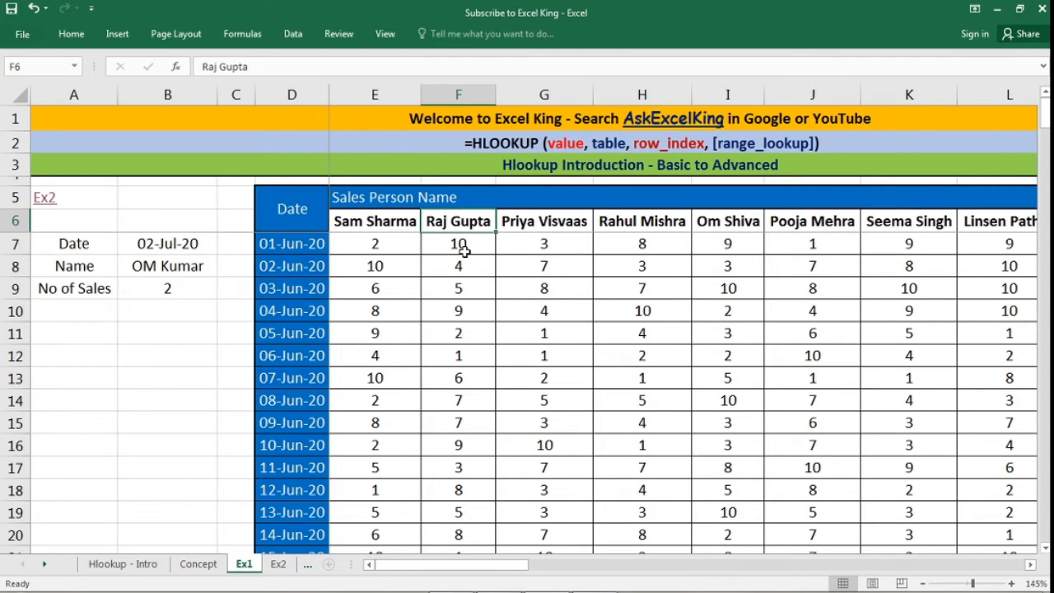
left_click(176, 272)
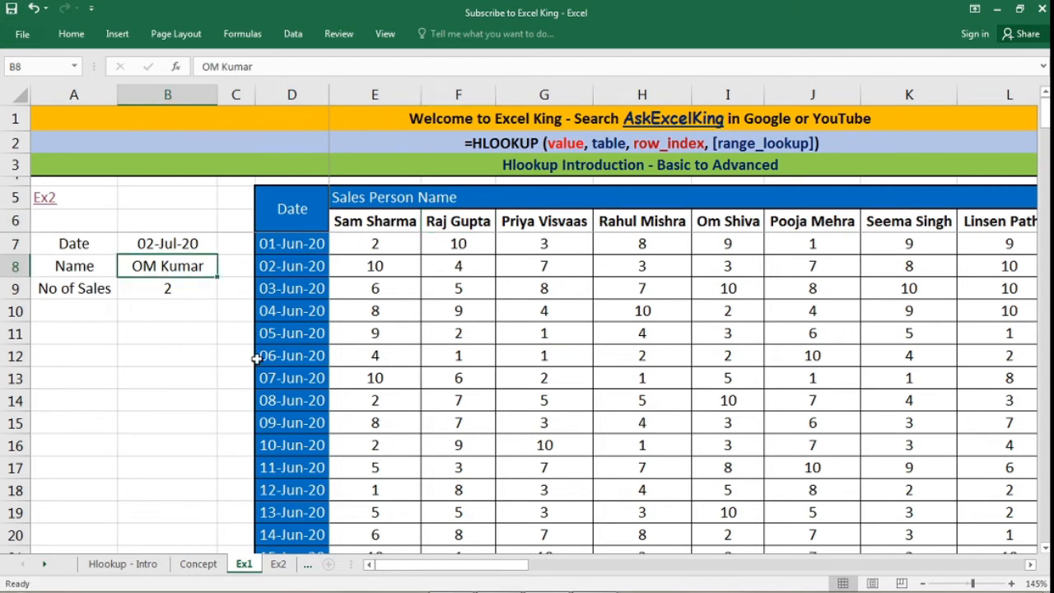
type("Ra")
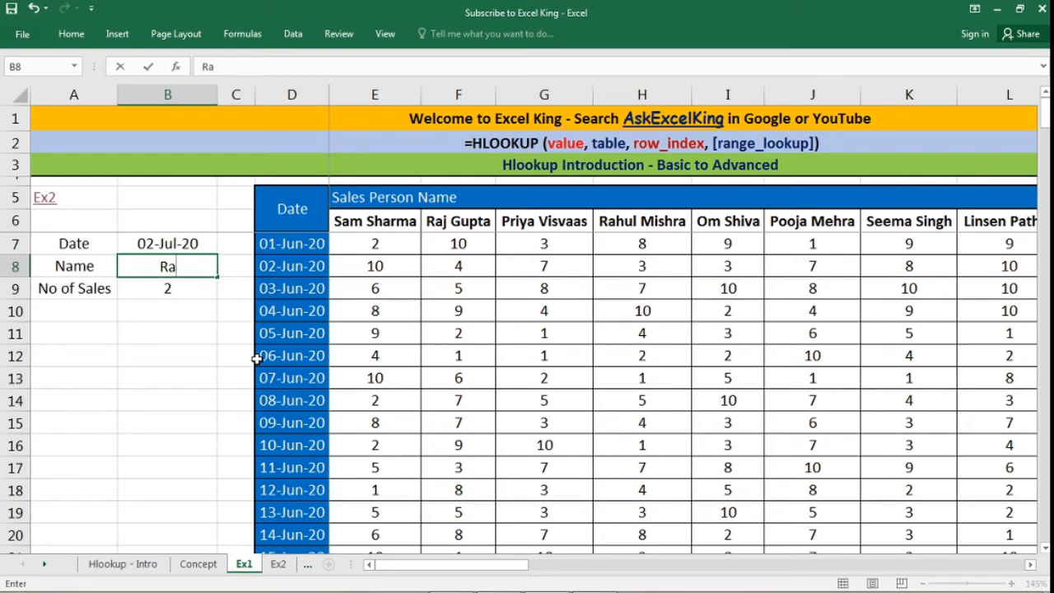
type("j Gupta")
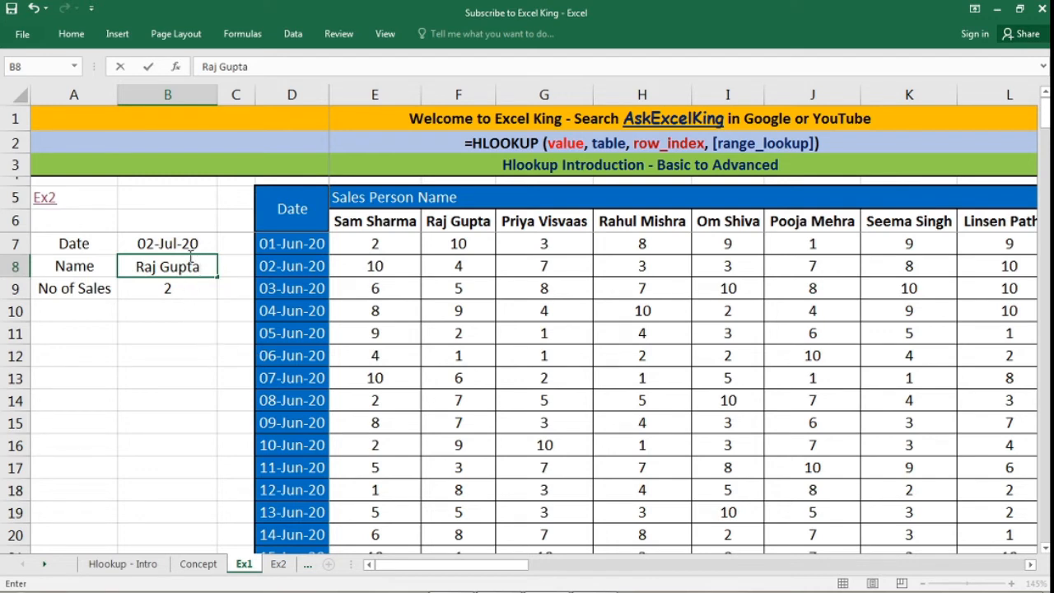
key("Return")
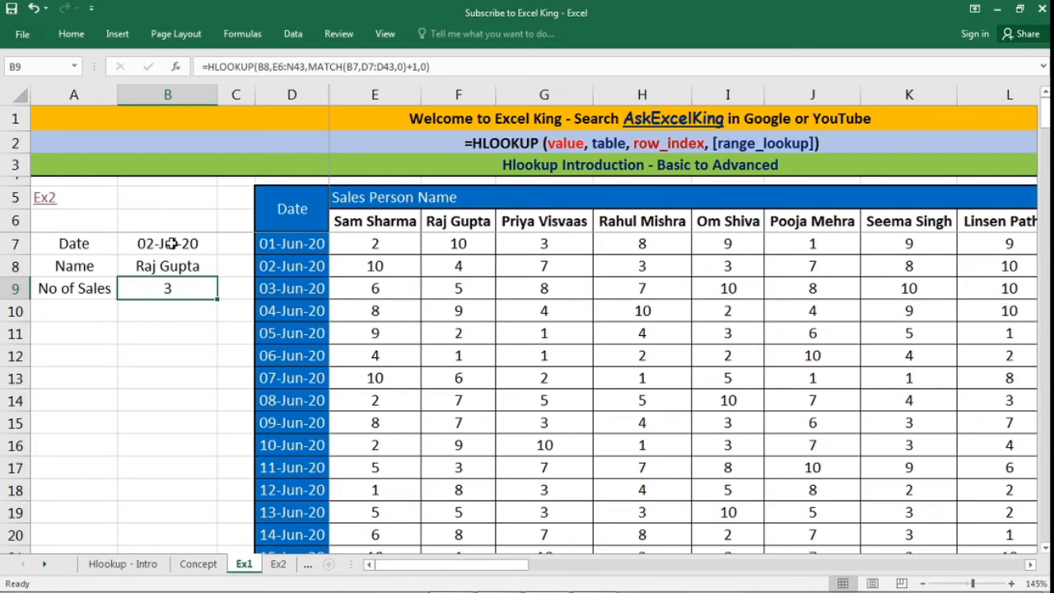
left_click(470, 224)
left_click(479, 329)
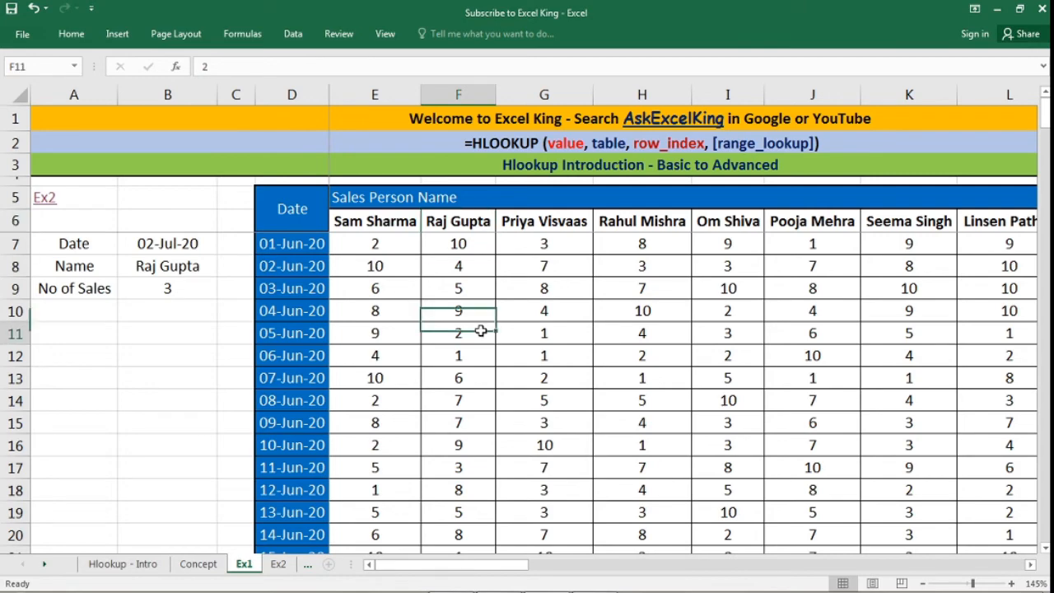
scroll(473, 410, "down", 9)
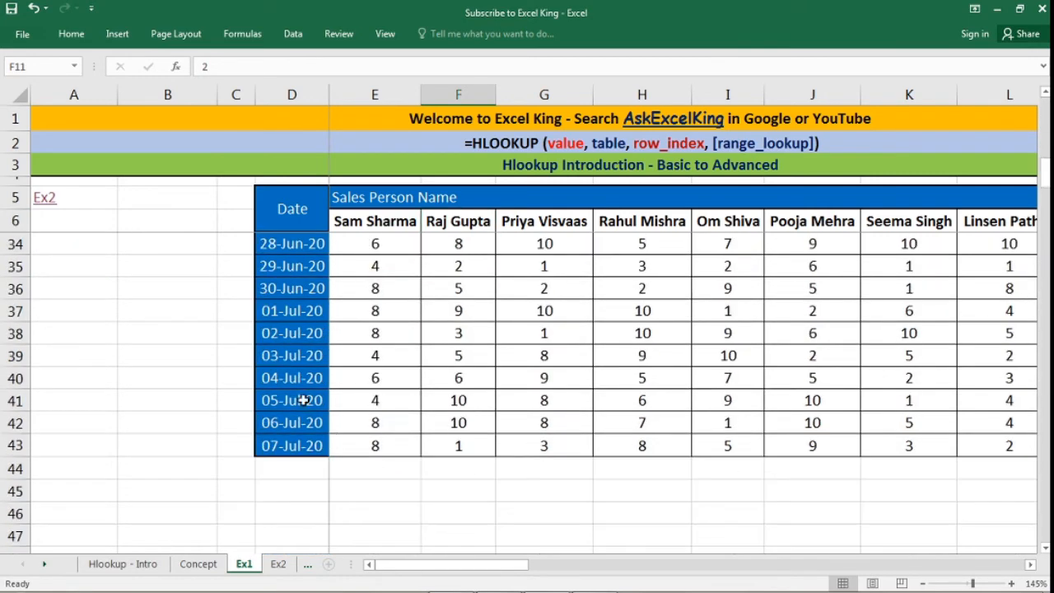
left_click_drag(297, 340, 447, 339)
Set the date in B7 to 14-Jun-20 and check the sales for that date in column F against B9.
scroll(445, 334, "up", 9)
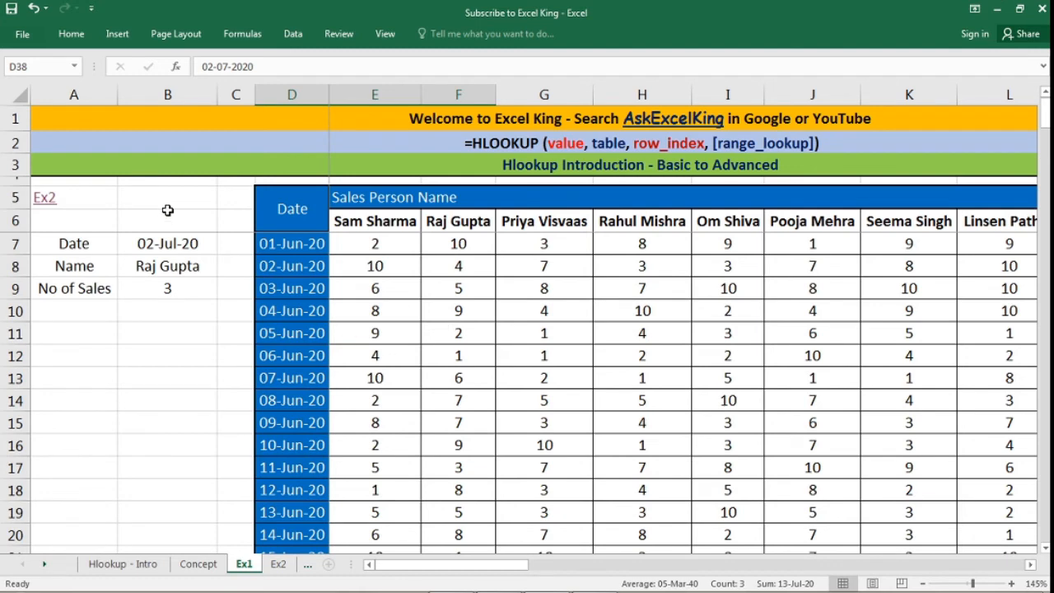
left_click(169, 244)
type("1")
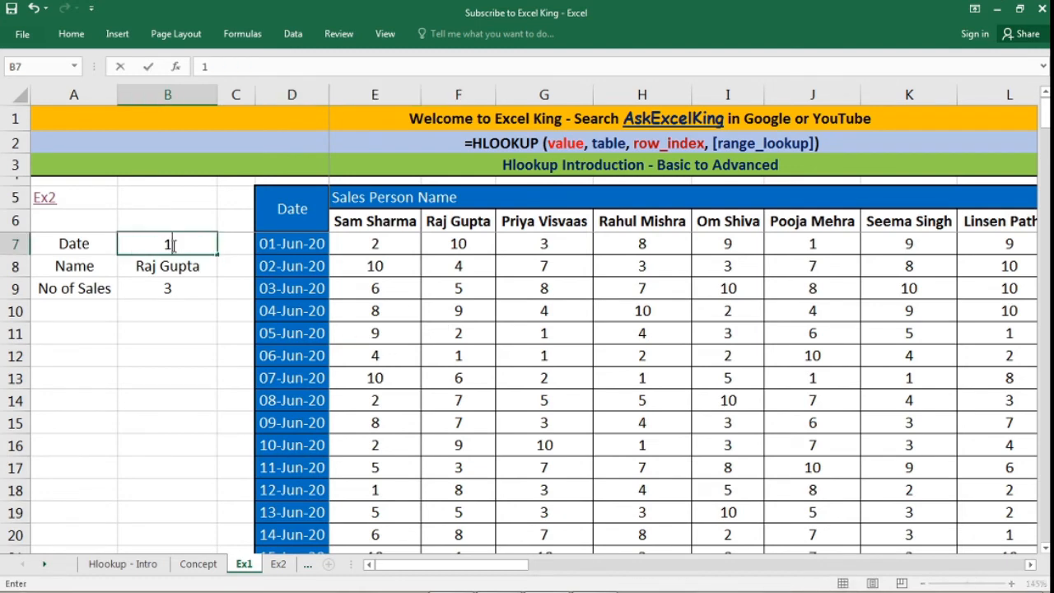
type("4june")
key("Return")
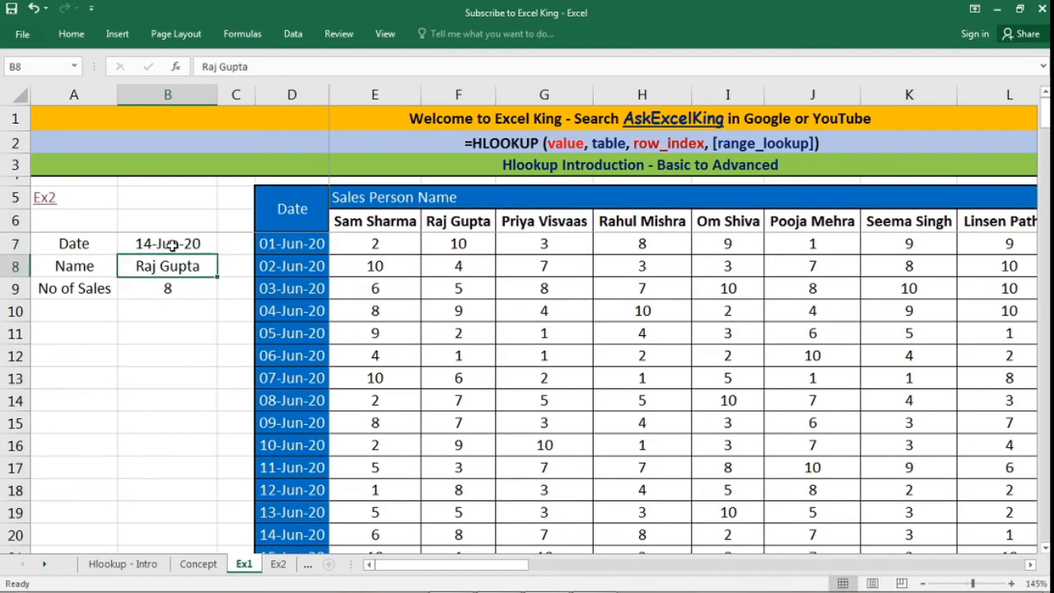
left_click(170, 244)
left_click(180, 267)
left_click(181, 288)
left_click(470, 224)
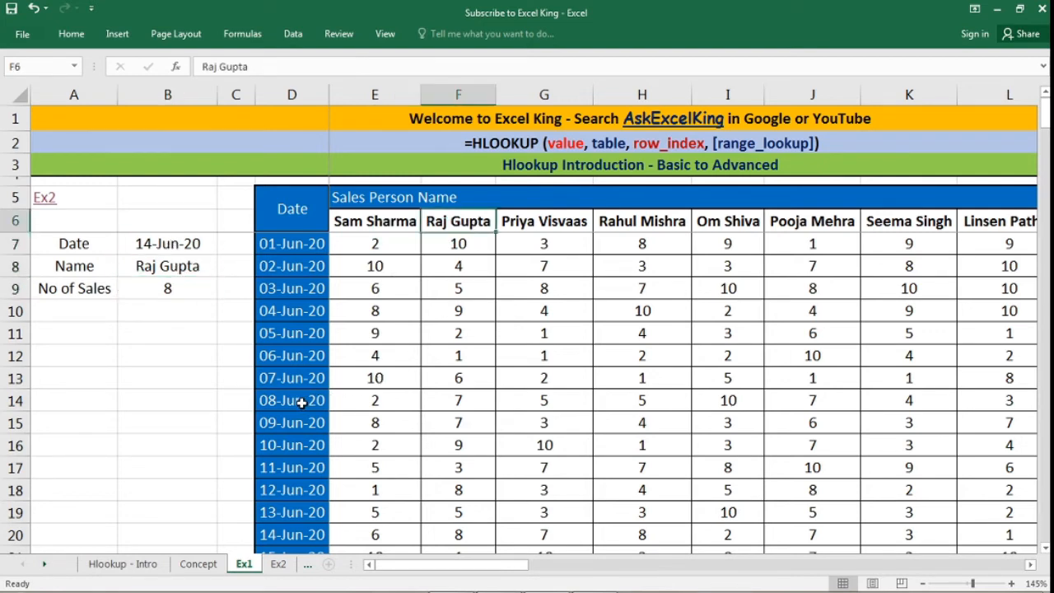
left_click_drag(281, 535, 476, 534)
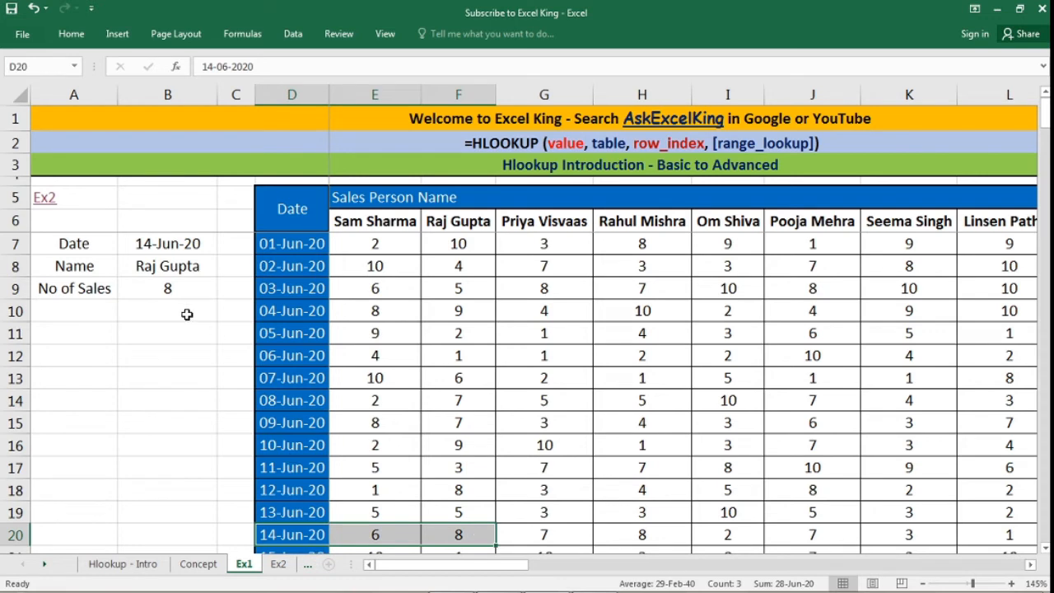
Widen column B and review the nested HLOOKUP and MATCH formula in B9 without altering it.
left_click(179, 288)
left_click_drag(217, 94, 273, 94)
left_click(217, 263)
key("F2")
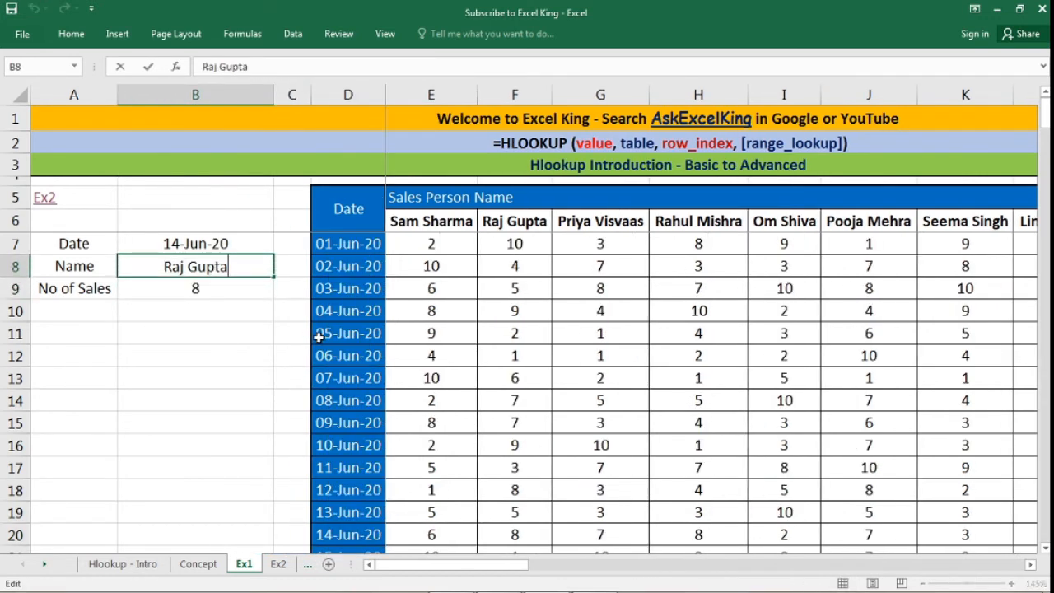
key("Escape")
key("Down")
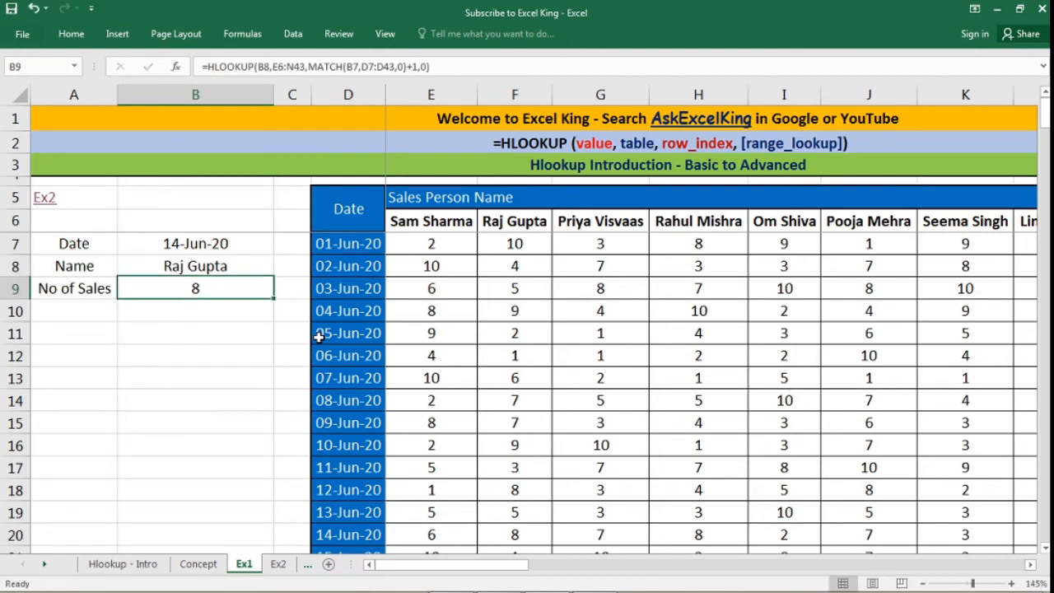
key("F2")
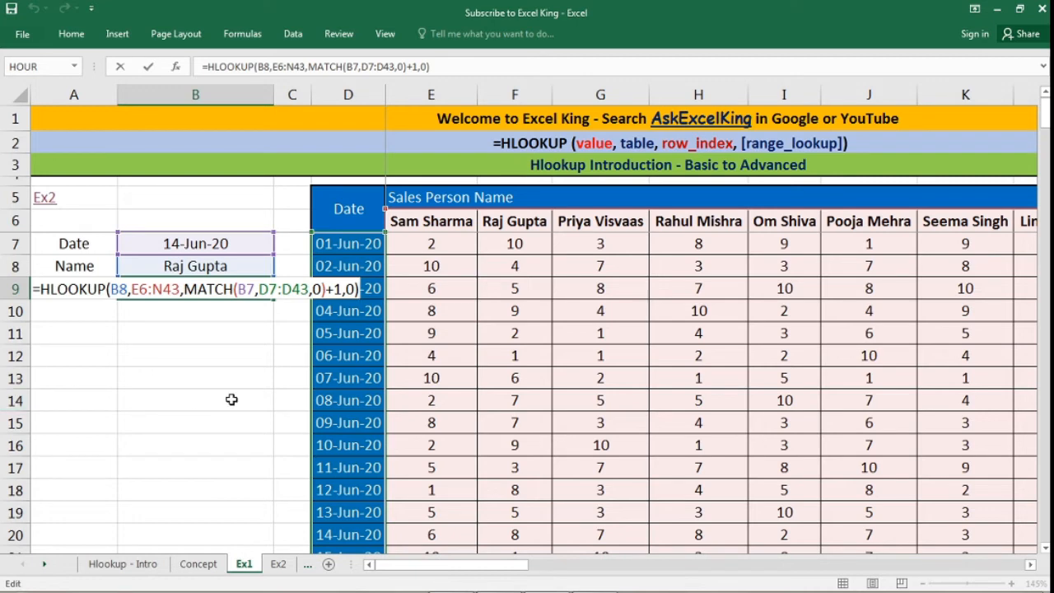
key("ctrl+Return")
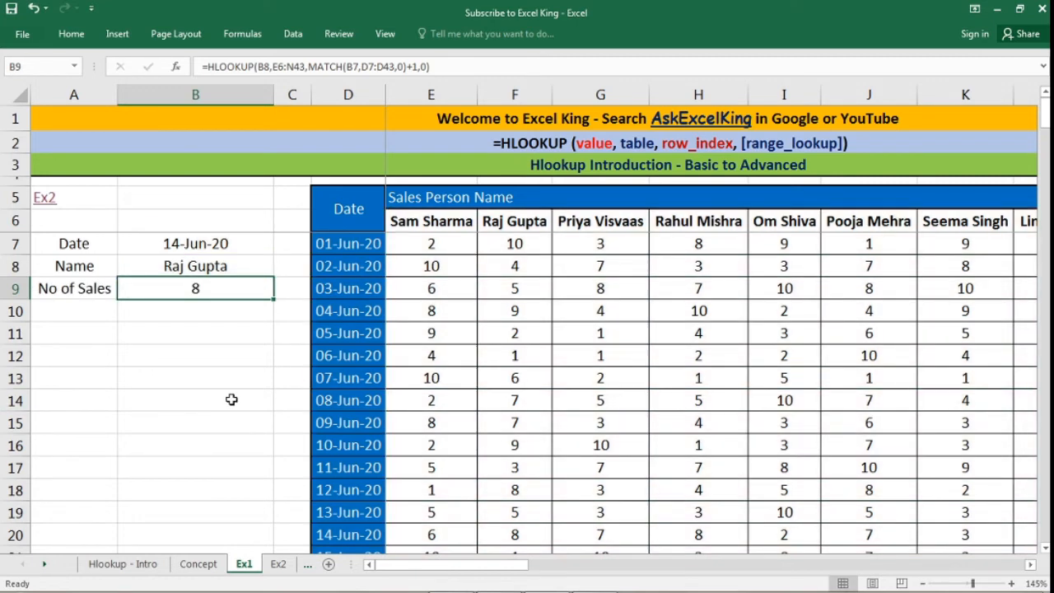
Follow the link to the Ex2 sheet and examine the Type and Incentive % table in C4:J5.
left_click(52, 198)
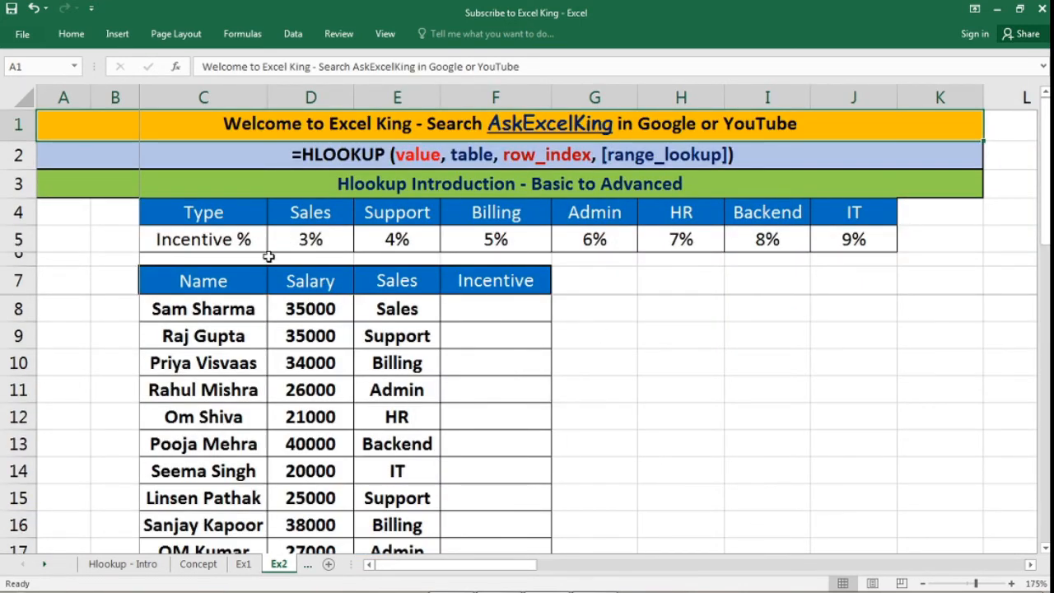
left_click_drag(246, 215, 880, 248)
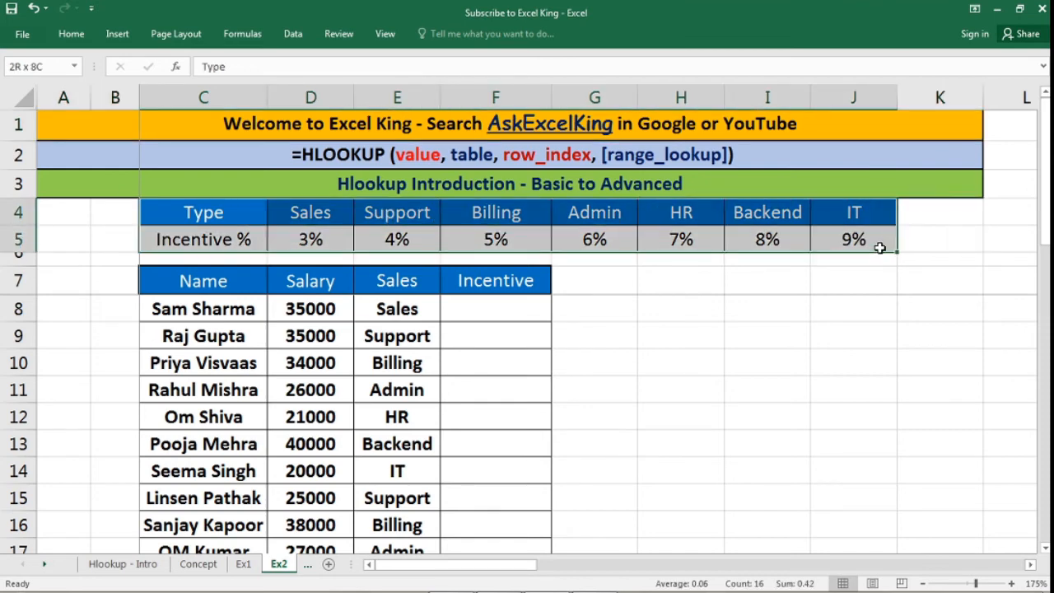
left_click(264, 212)
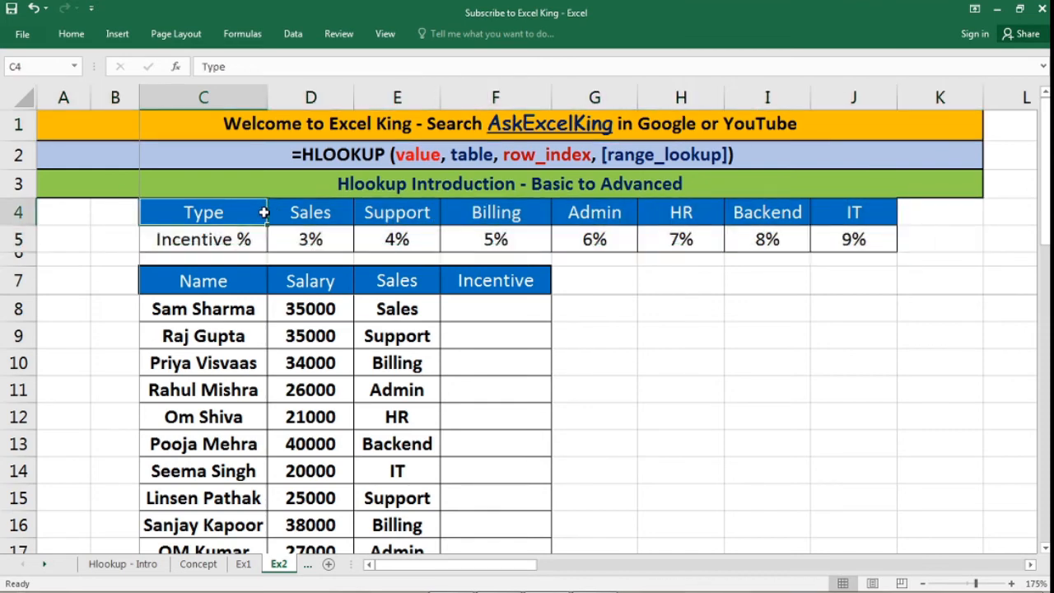
left_click(318, 216)
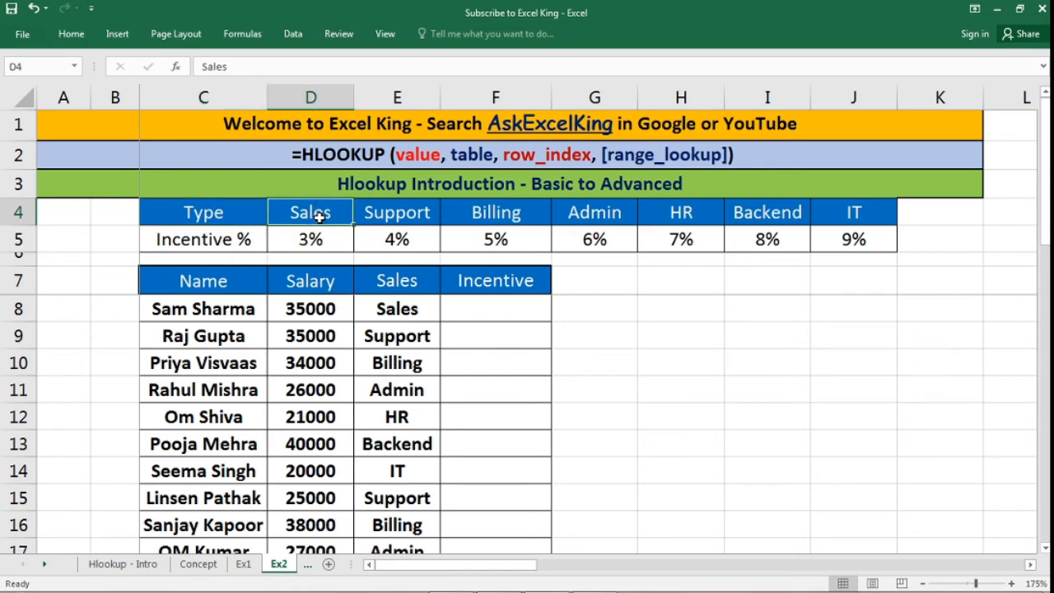
Change the header label in C4 to Department.
left_click(232, 212)
type("D")
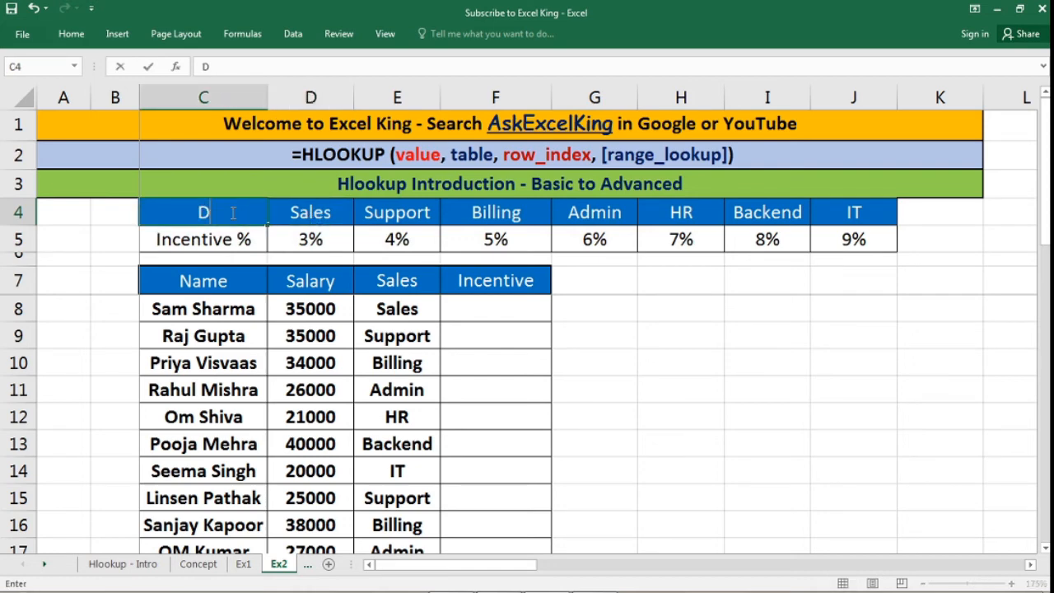
type("epartment")
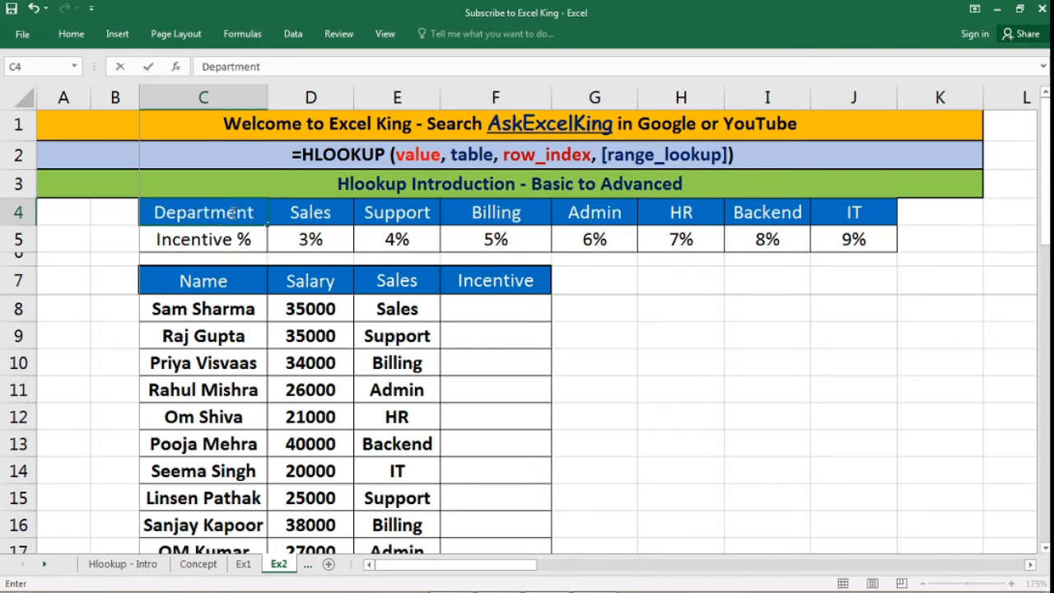
key("Return")
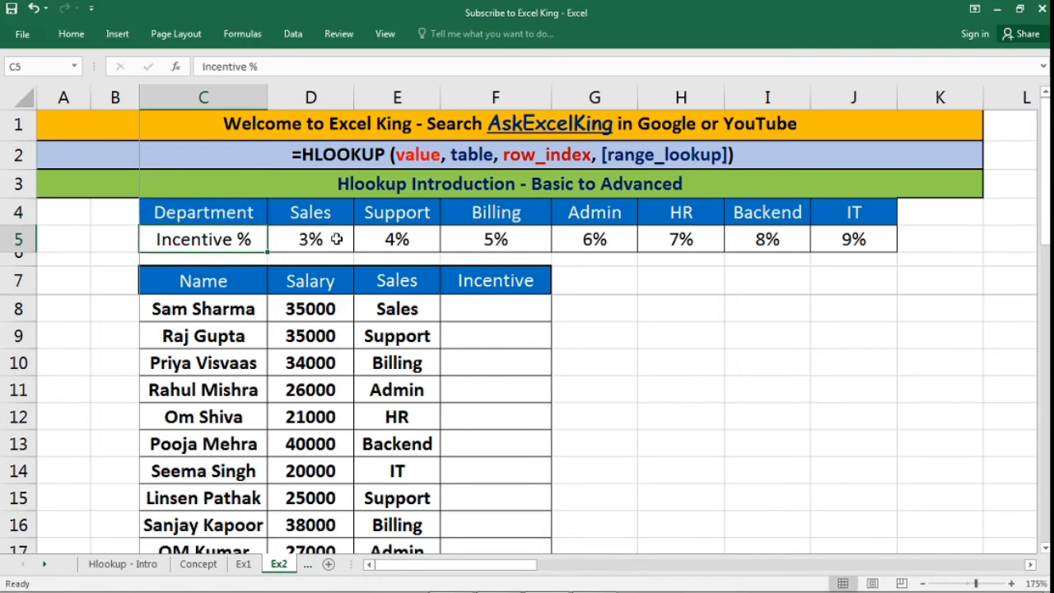
Examine each department in row 4 of the C4:J5 table against the incentive percentage beneath it, from Sales to IT.
left_click(238, 214)
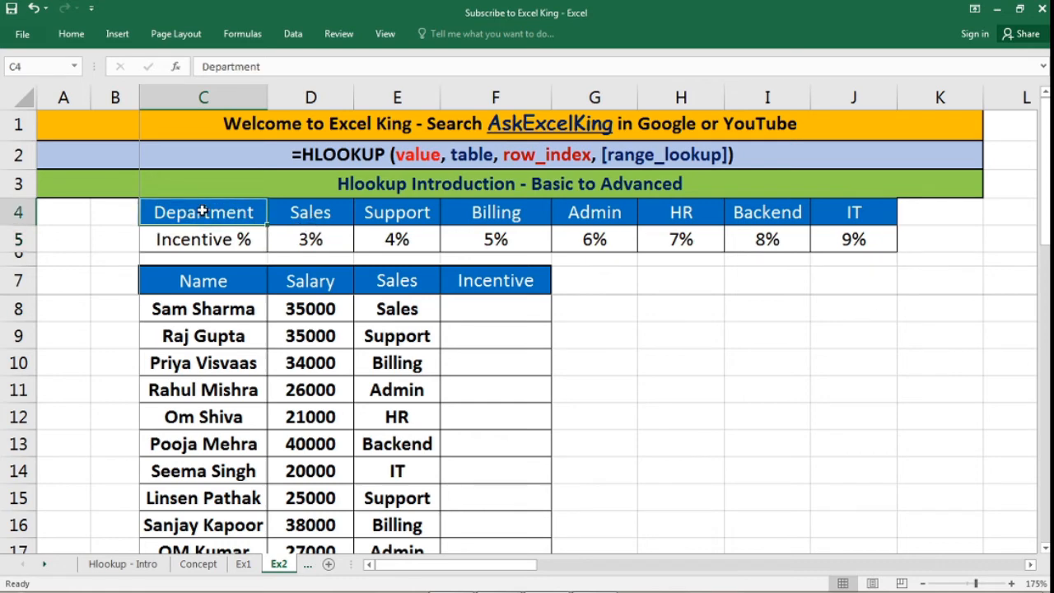
left_click_drag(207, 208, 843, 230)
left_click(352, 217)
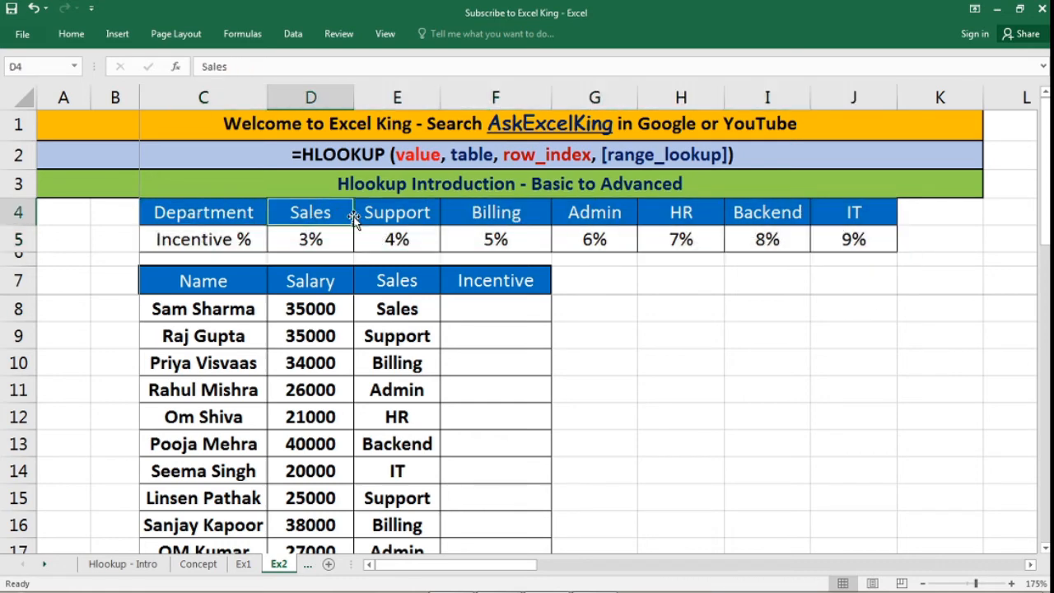
left_click(348, 239)
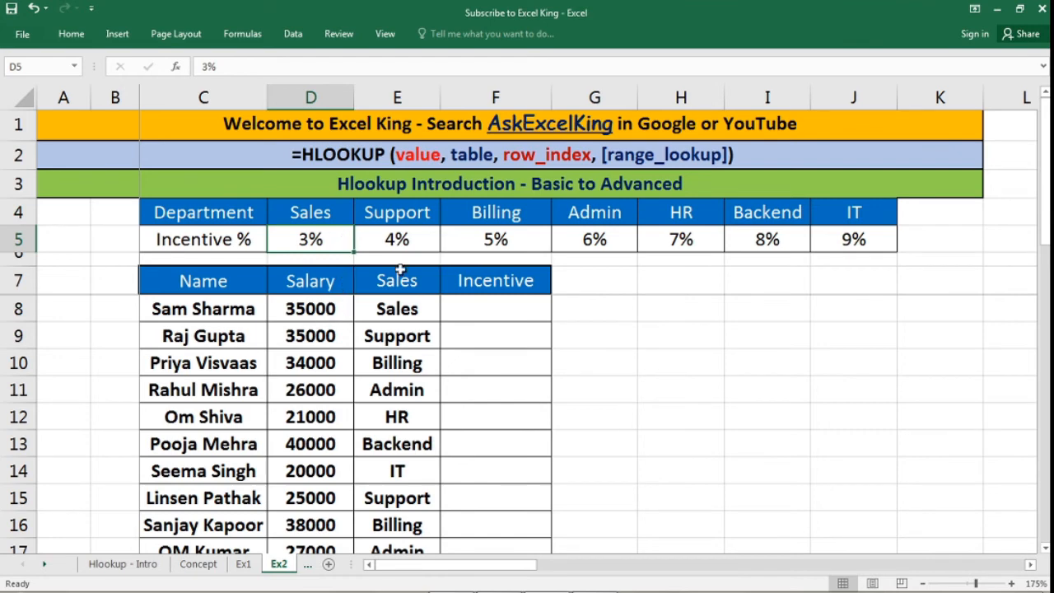
left_click(346, 316)
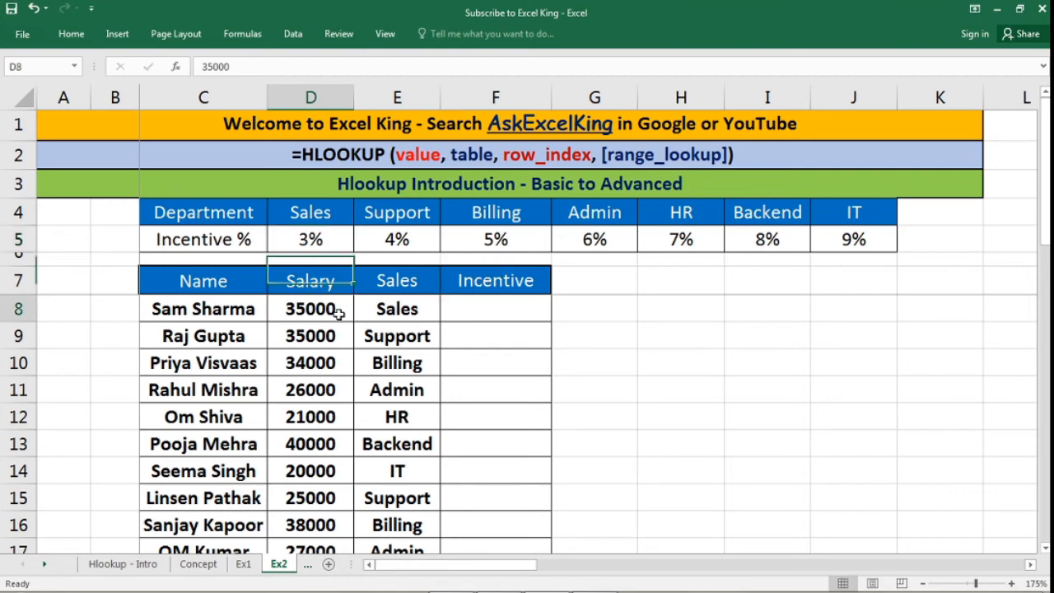
left_click(326, 247)
left_click(421, 213)
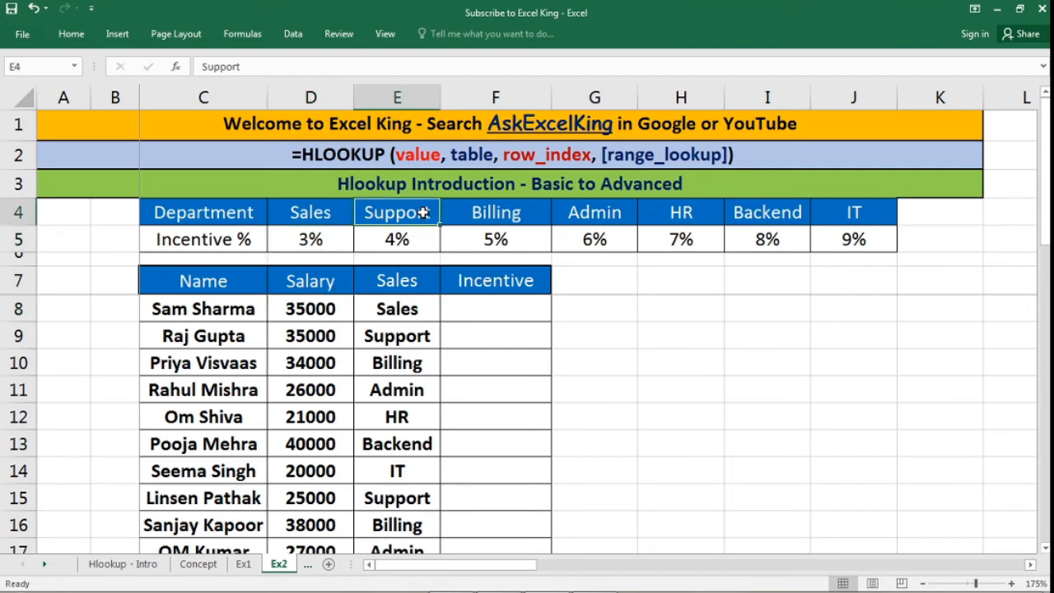
left_click(427, 241)
left_click(501, 214)
left_click(522, 241)
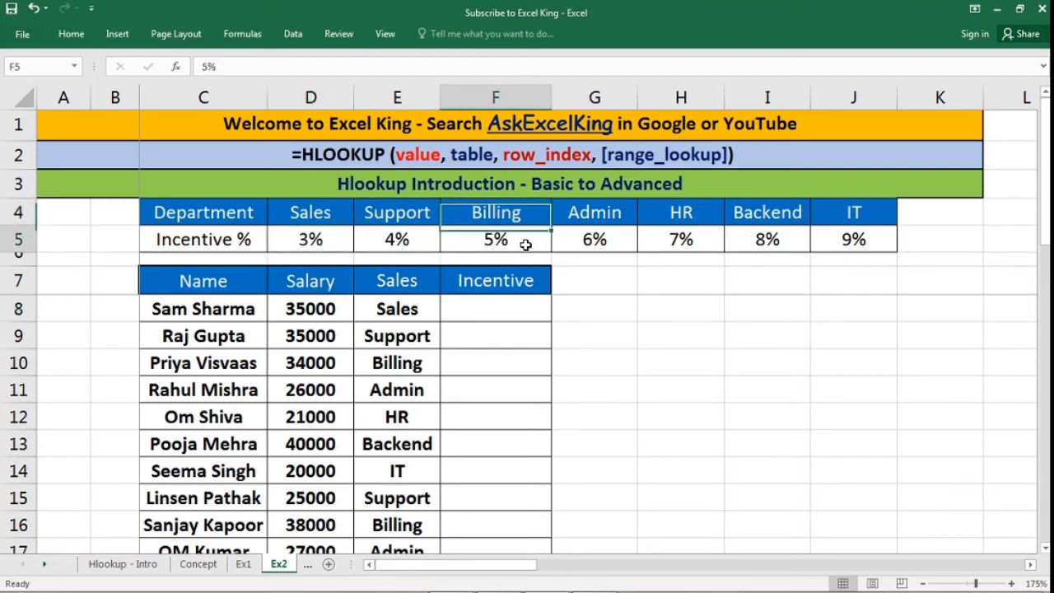
left_click(598, 213)
left_click(614, 241)
left_click(672, 216)
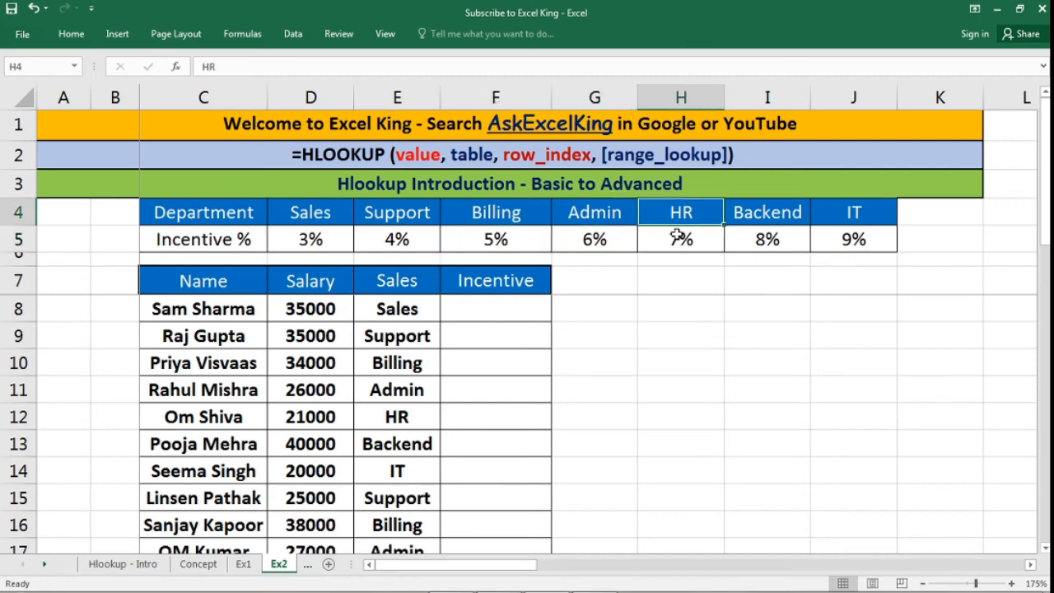
left_click(680, 238)
left_click(762, 239)
left_click(853, 239)
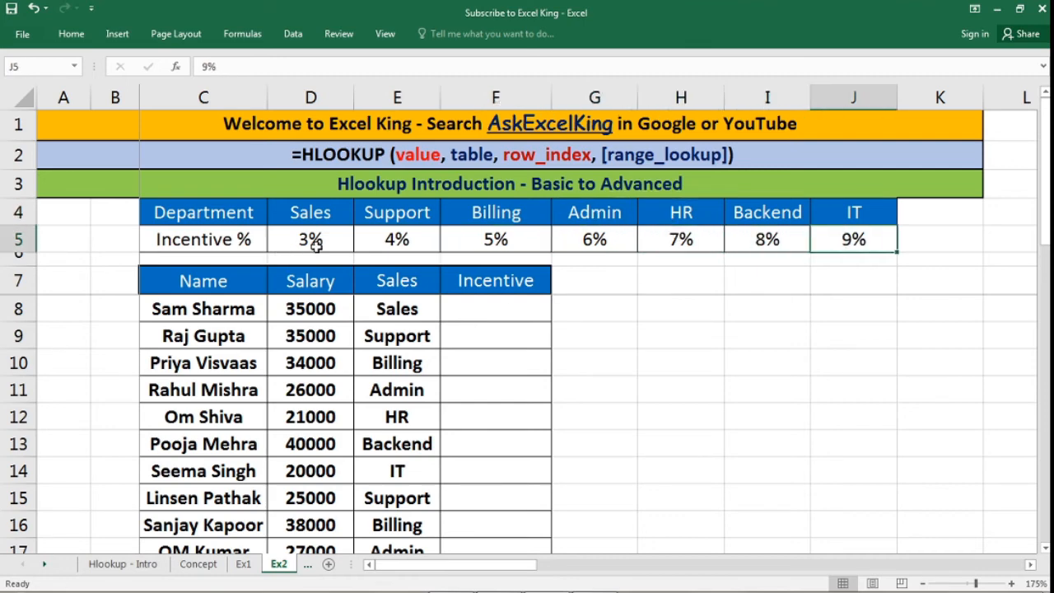
left_click_drag(313, 240, 842, 239)
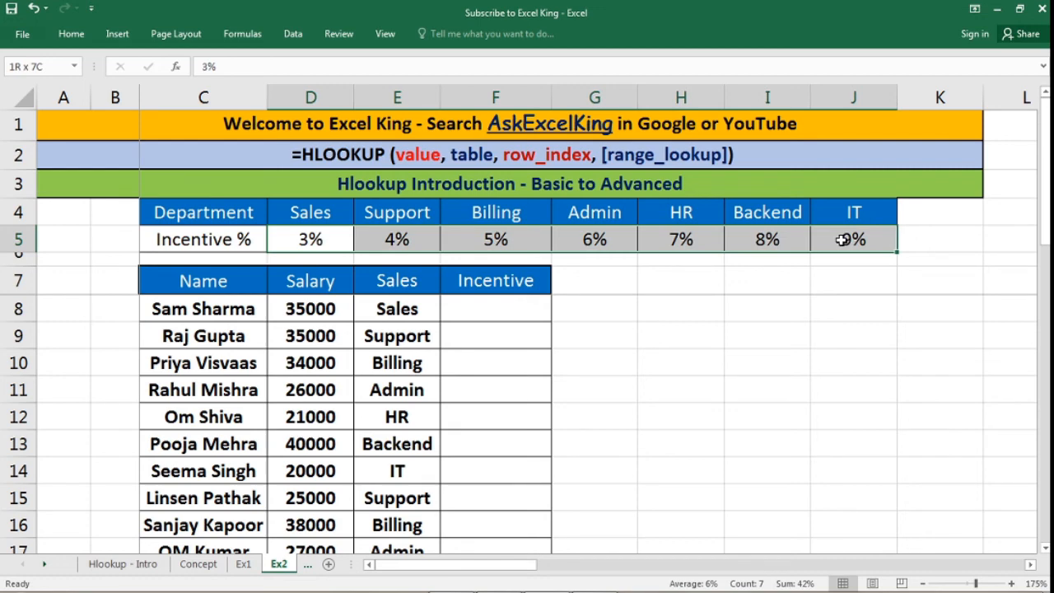
left_click_drag(235, 224, 849, 244)
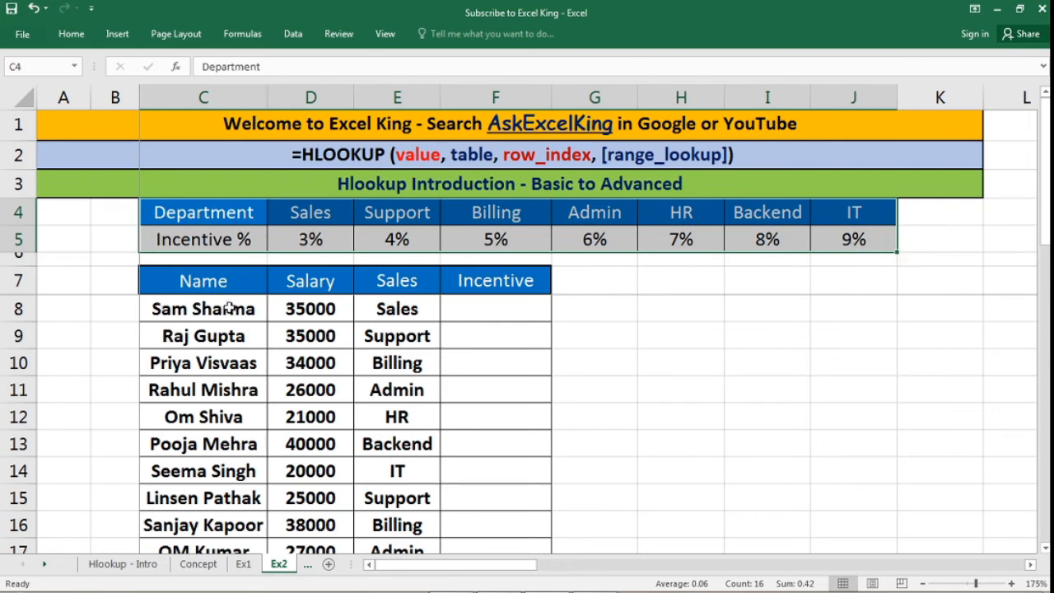
Review the employee table's Name, Salary and Sales columns and the Incentive column that needs filling from F8.
left_click_drag(231, 309, 239, 478)
scroll(246, 452, "up", 2)
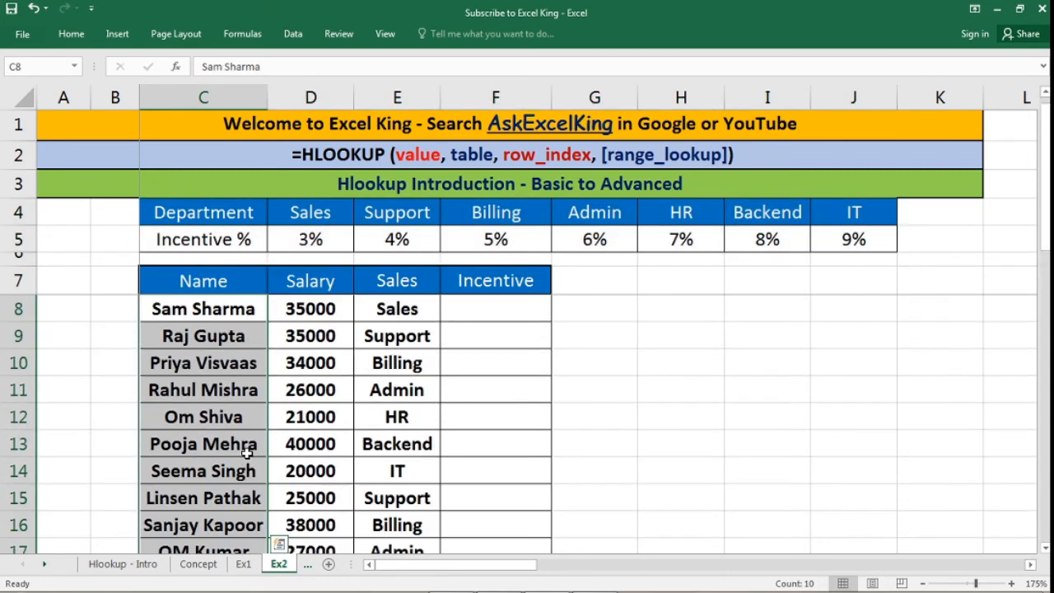
left_click_drag(319, 317, 338, 469)
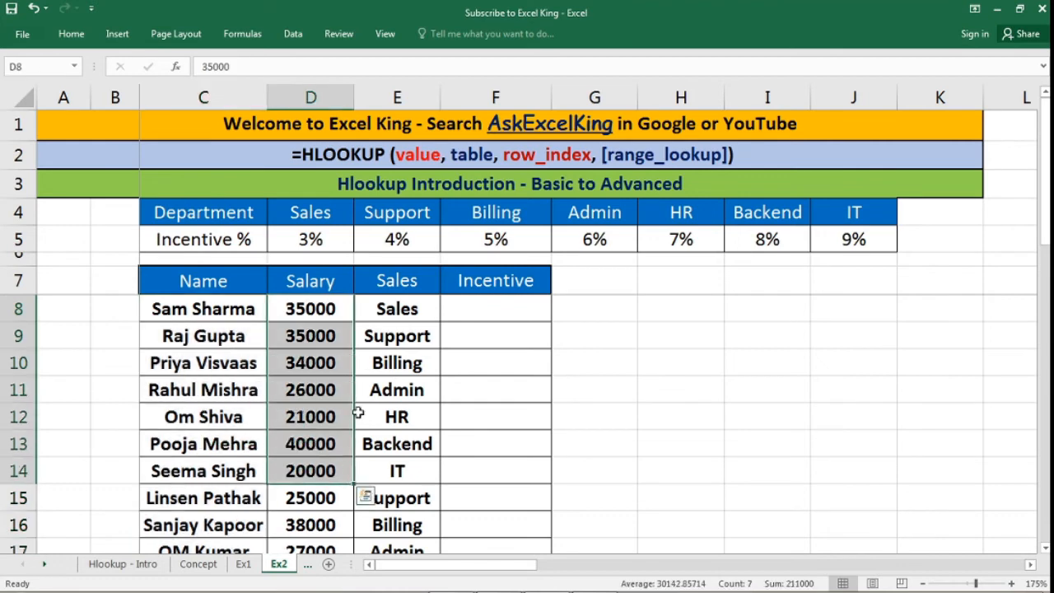
left_click_drag(403, 308, 449, 524)
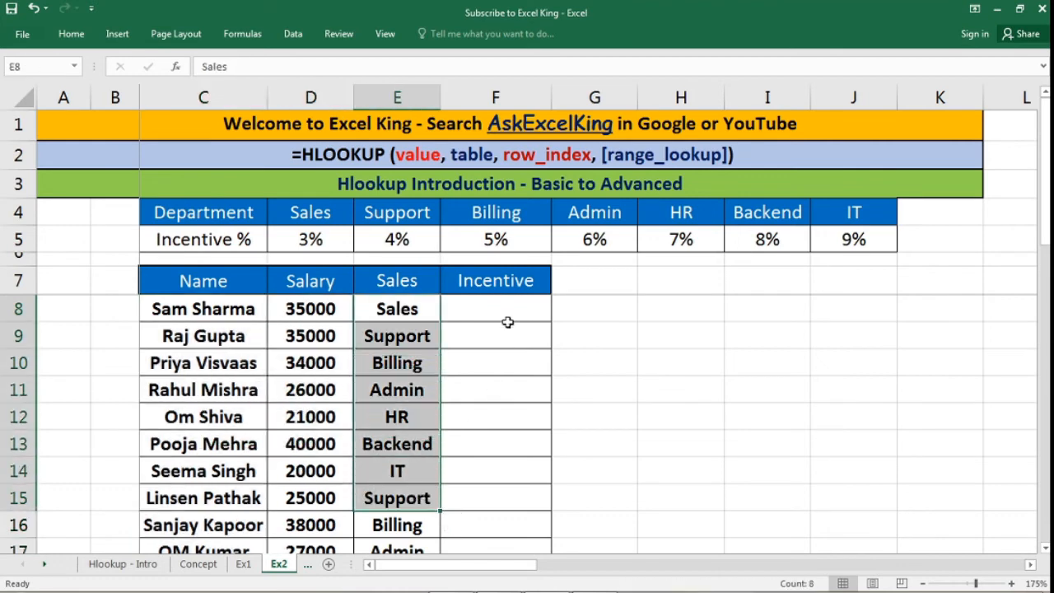
left_click(511, 309)
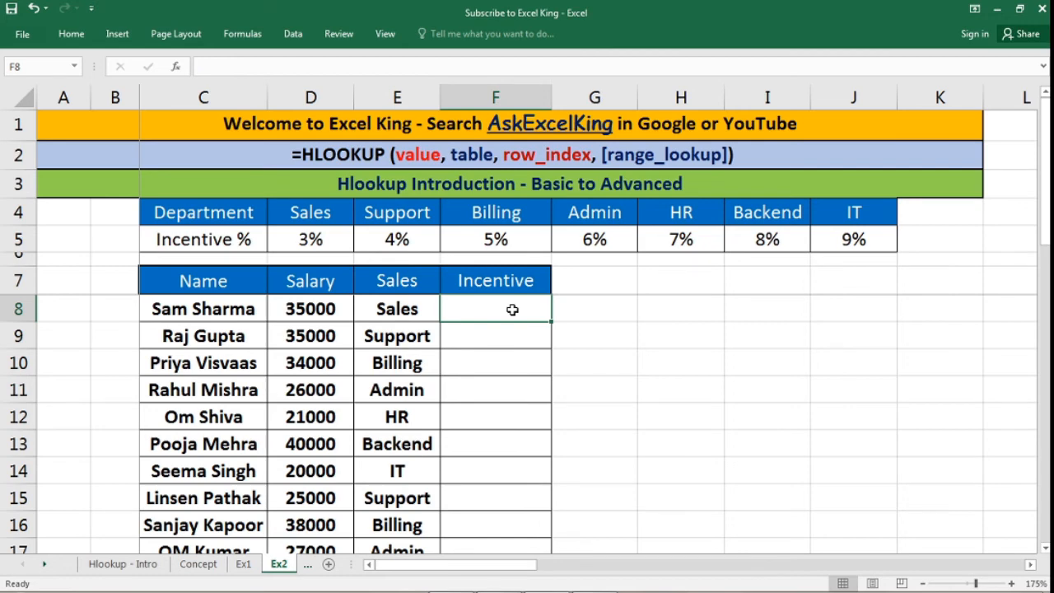
Examine how the lookup table runs horizontally, with departments across D4:J4 and their percentages in the row below.
left_click_drag(323, 216, 855, 211)
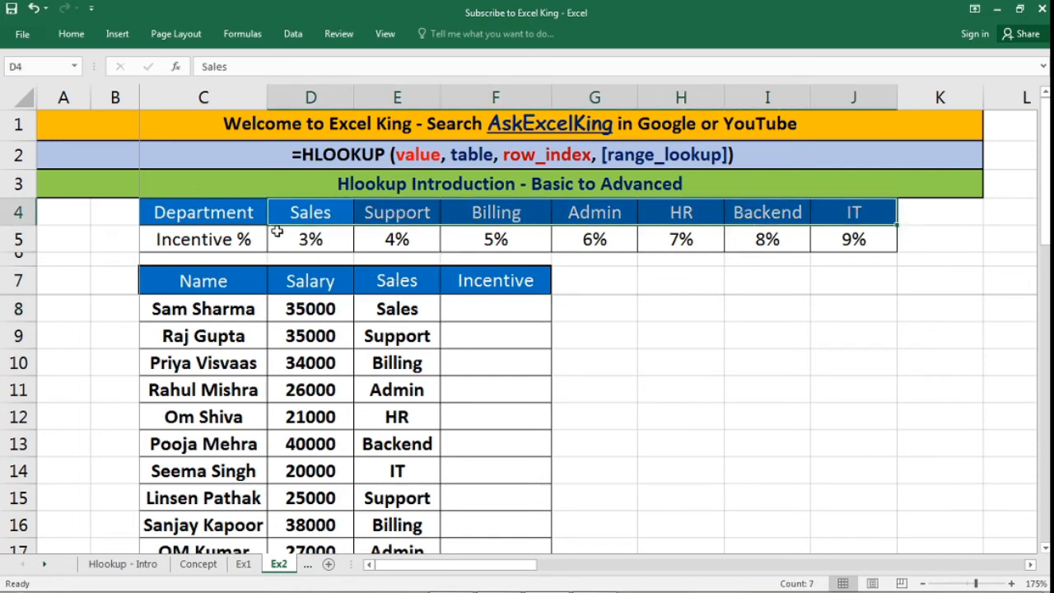
left_click_drag(341, 212, 862, 210)
left_click_drag(336, 212, 854, 212)
left_click_drag(333, 213, 336, 258)
left_click_drag(418, 211, 416, 259)
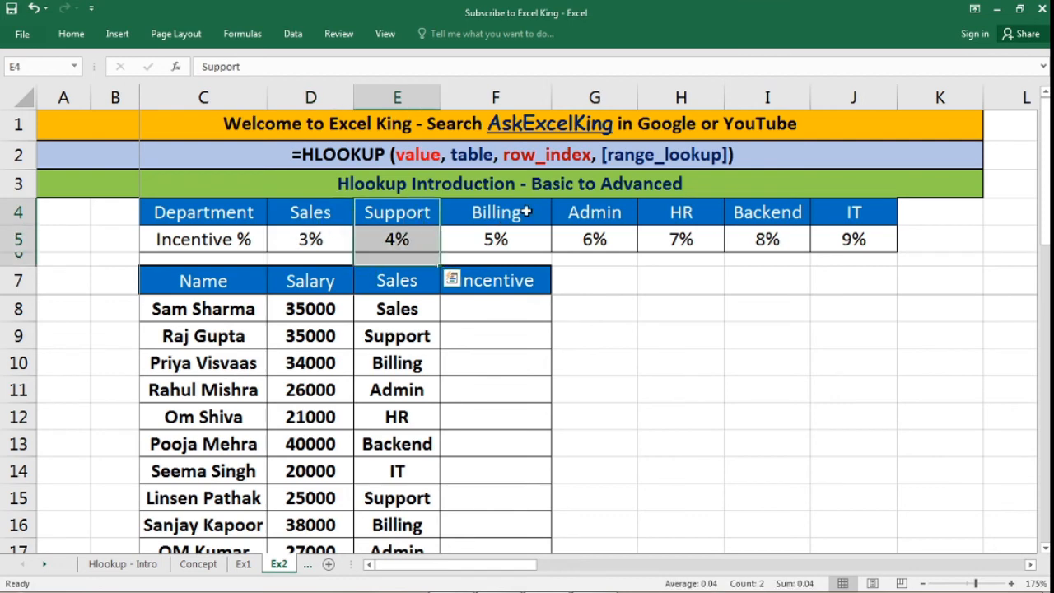
left_click_drag(522, 211, 545, 260)
left_click_drag(594, 212, 631, 255)
left_click_drag(314, 211, 812, 220)
left_click(18, 239)
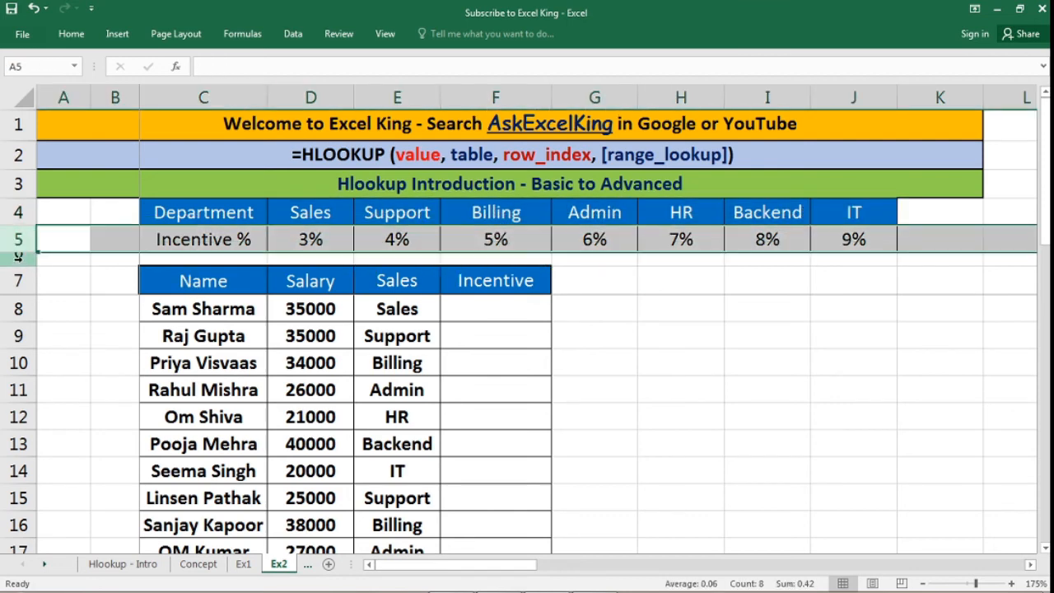
left_click(19, 260)
left_click(18, 309)
left_click(18, 336)
left_click(18, 363)
left_click(18, 389)
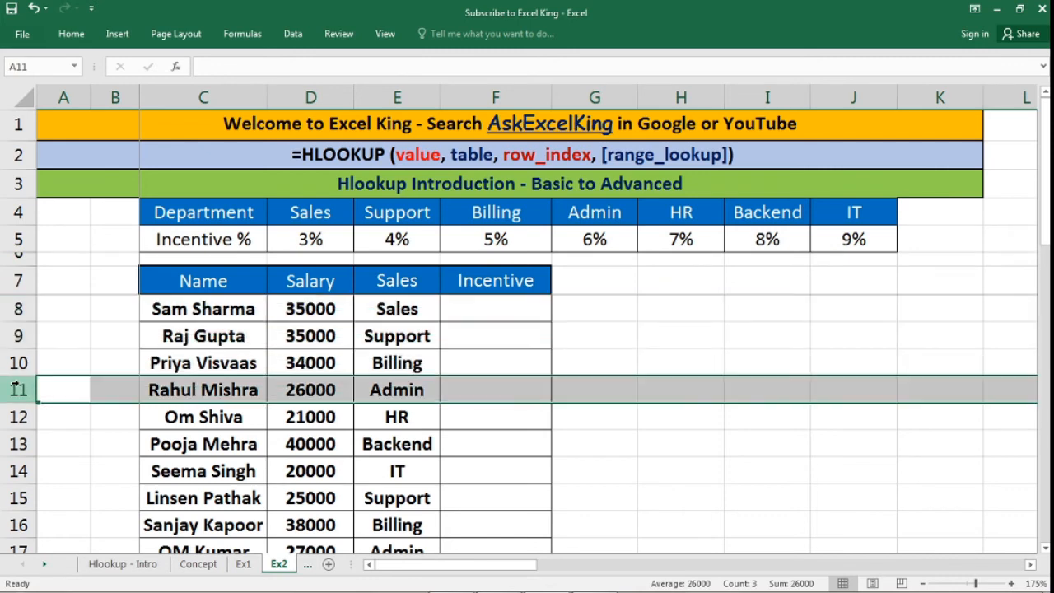
left_click(337, 261)
Enter =HLOOKUP(E8,$C$4:$J$5,2,0) in F8 to look up the first employee's incentive percentage with a locked table range.
left_click(486, 310)
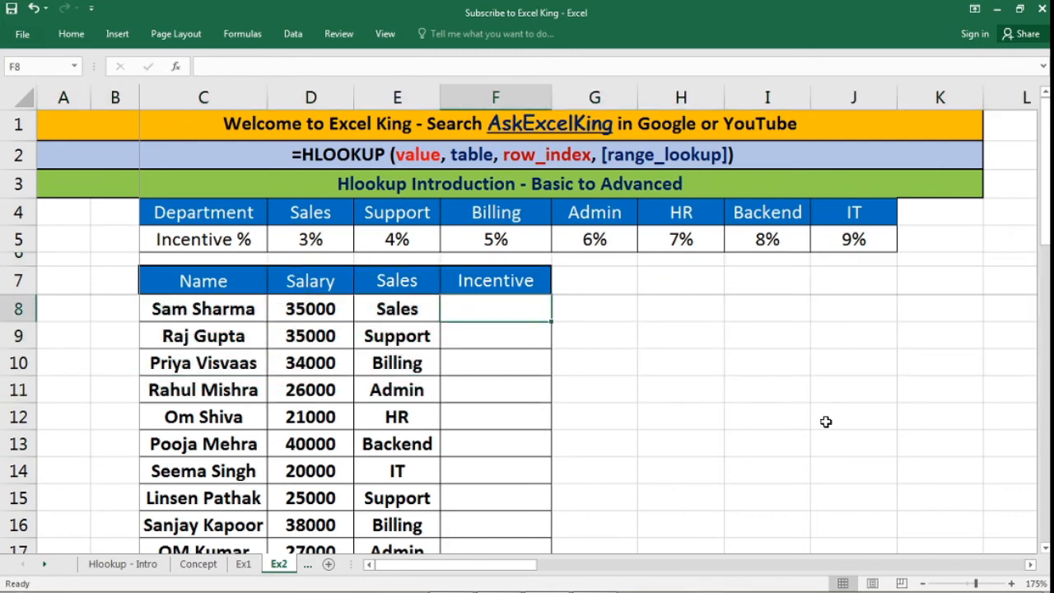
type("=hl")
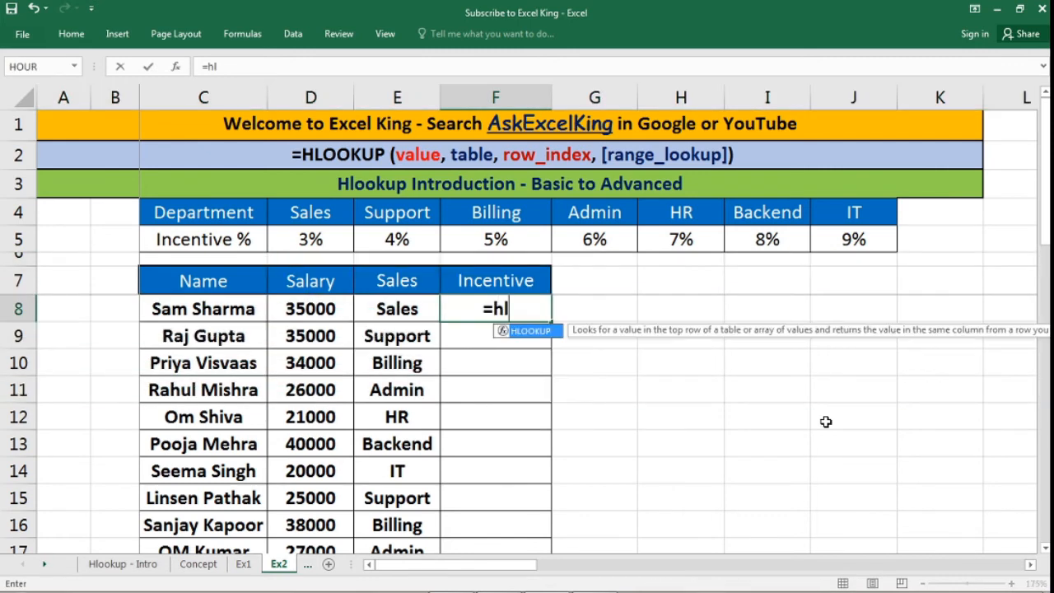
key("Tab")
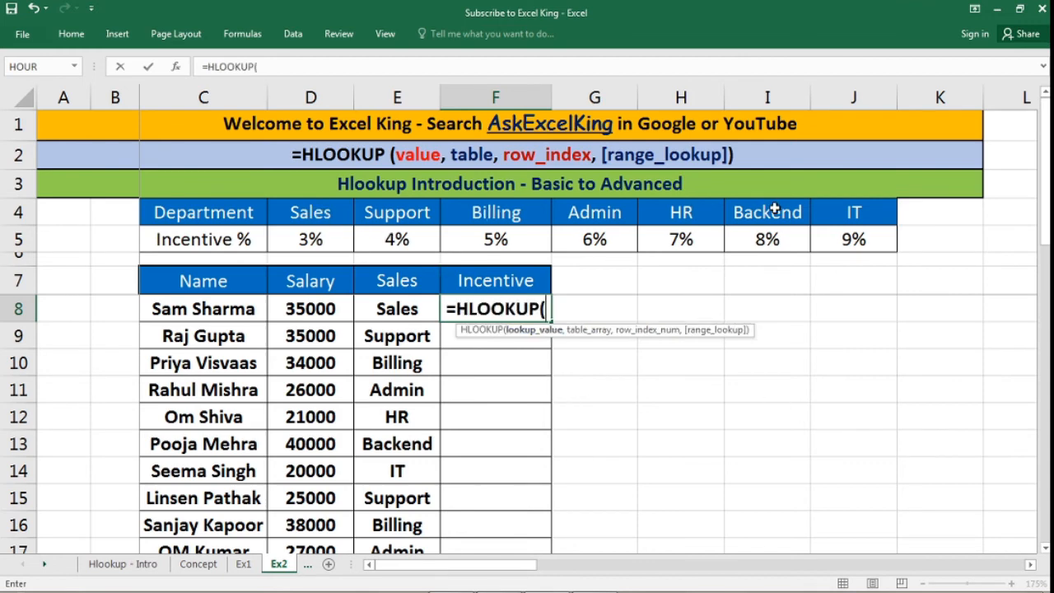
left_click(403, 311)
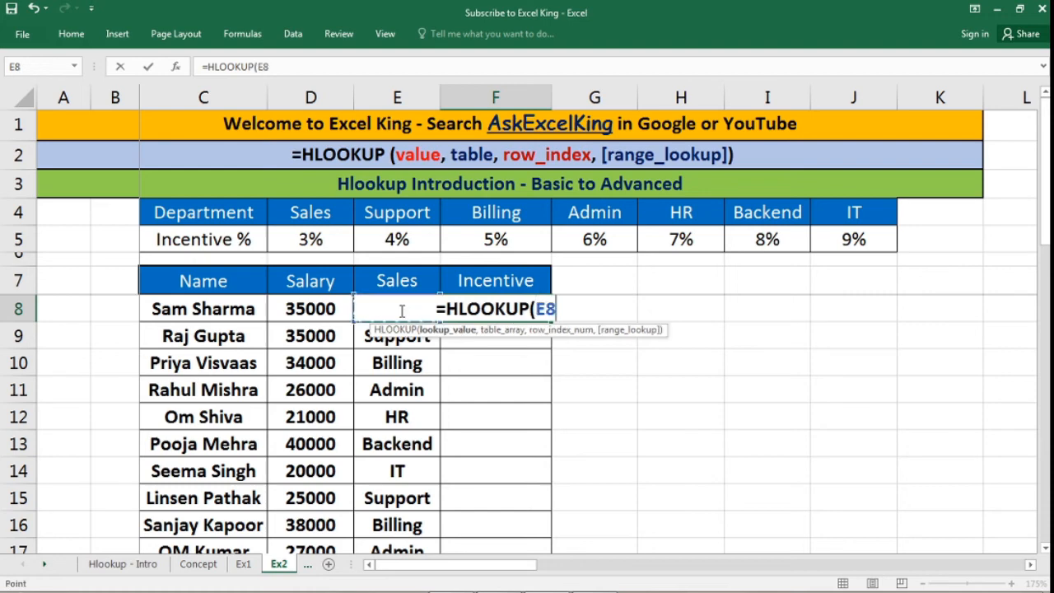
type(",")
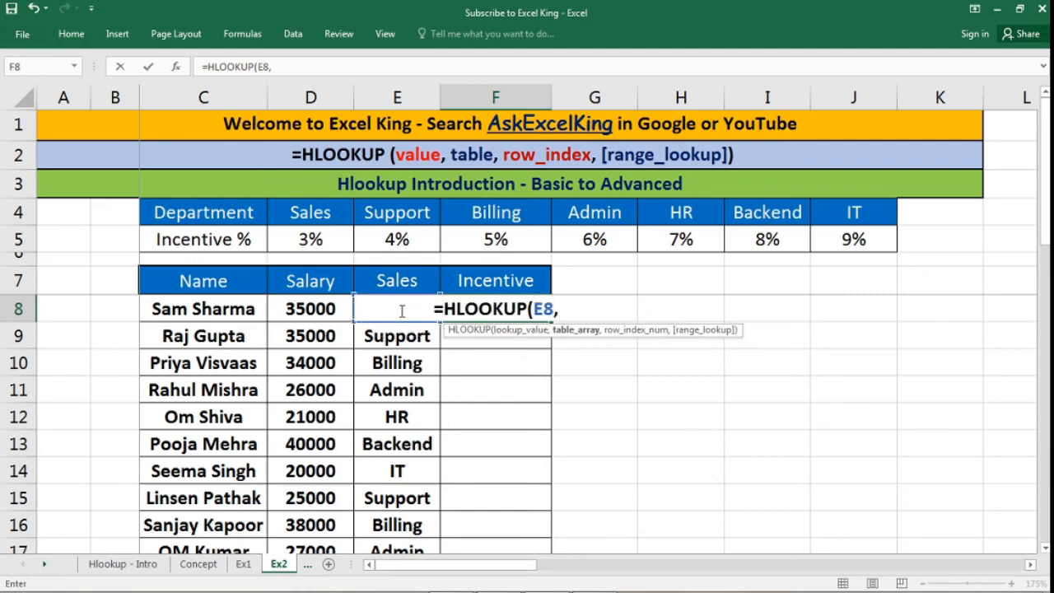
left_click_drag(292, 210, 838, 245)
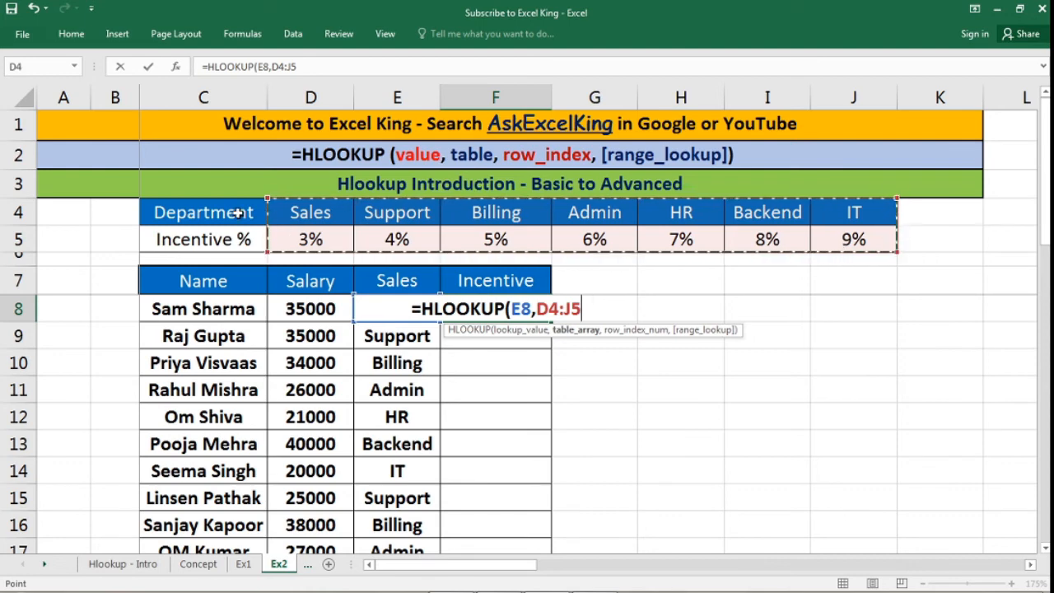
left_click_drag(238, 213, 847, 239)
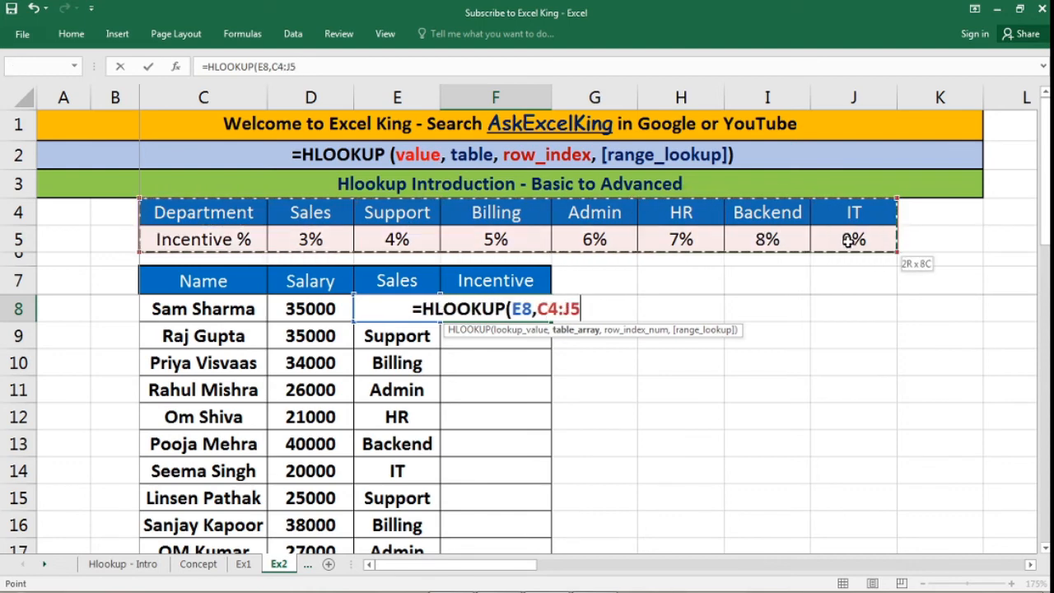
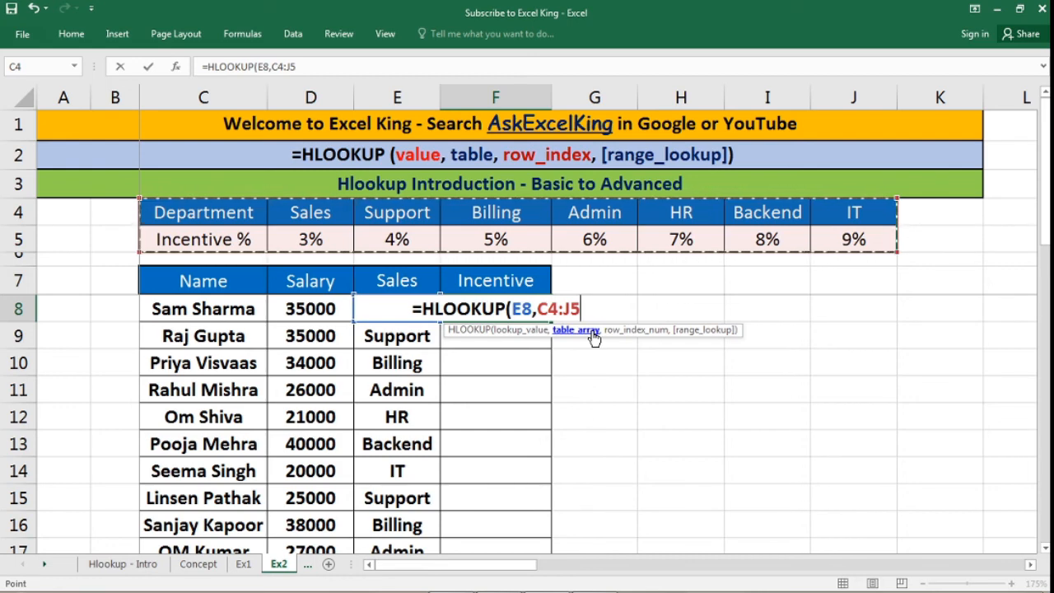
key("F4")
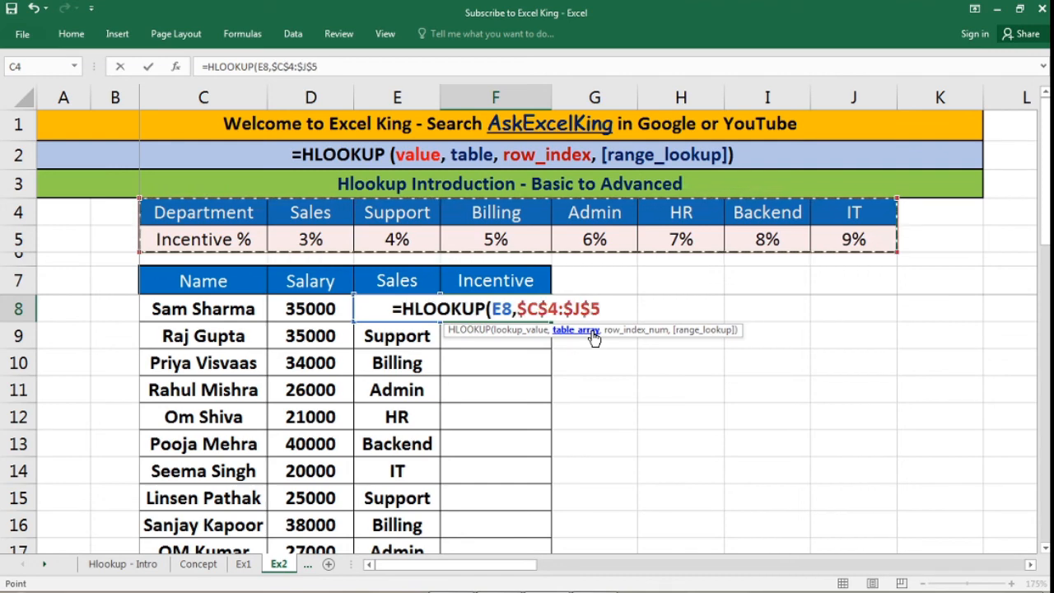
type(",")
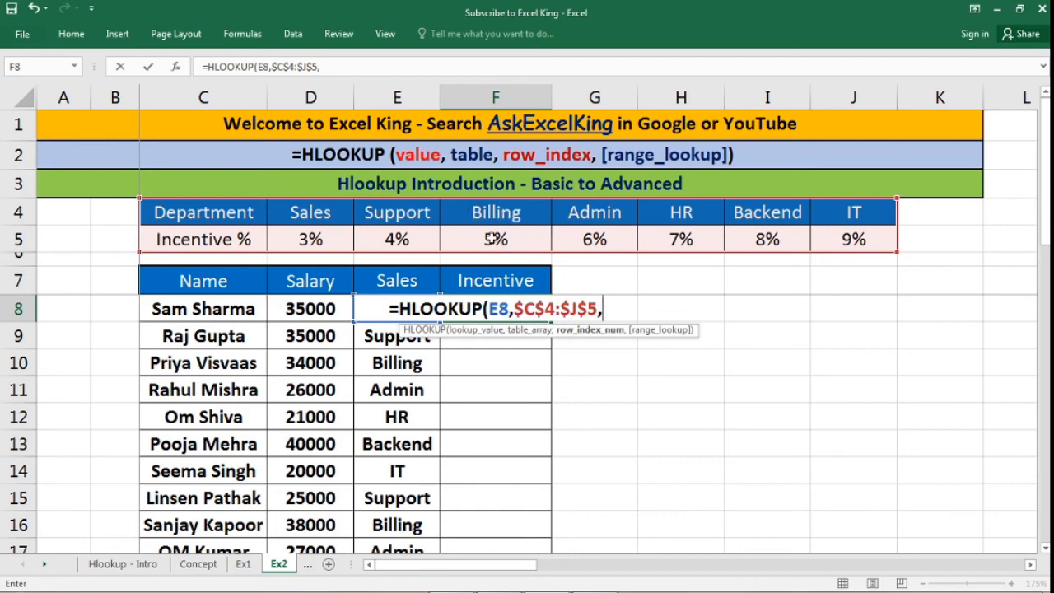
type("2,0")
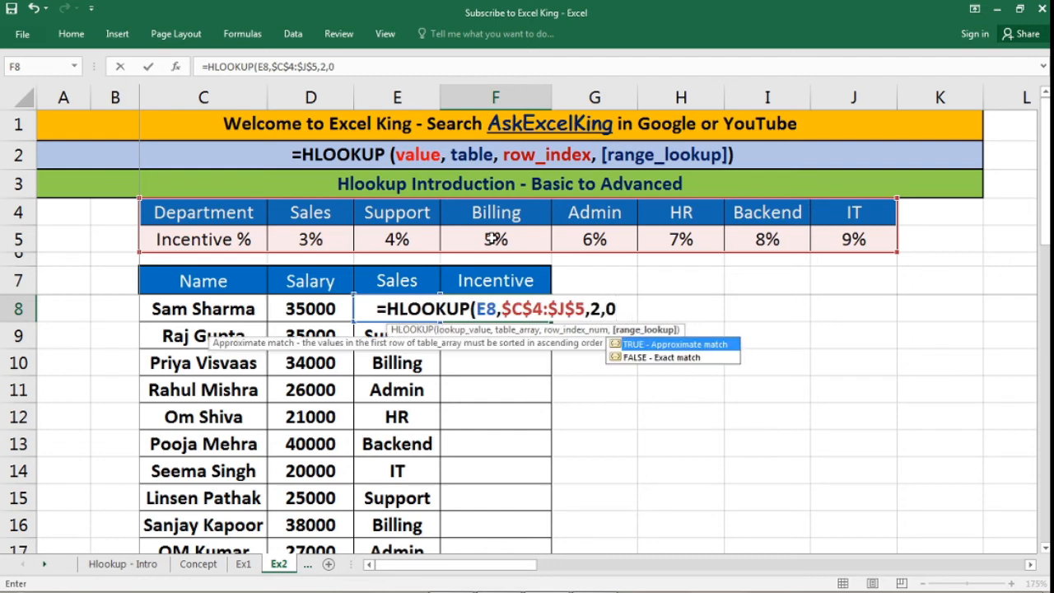
key("Return")
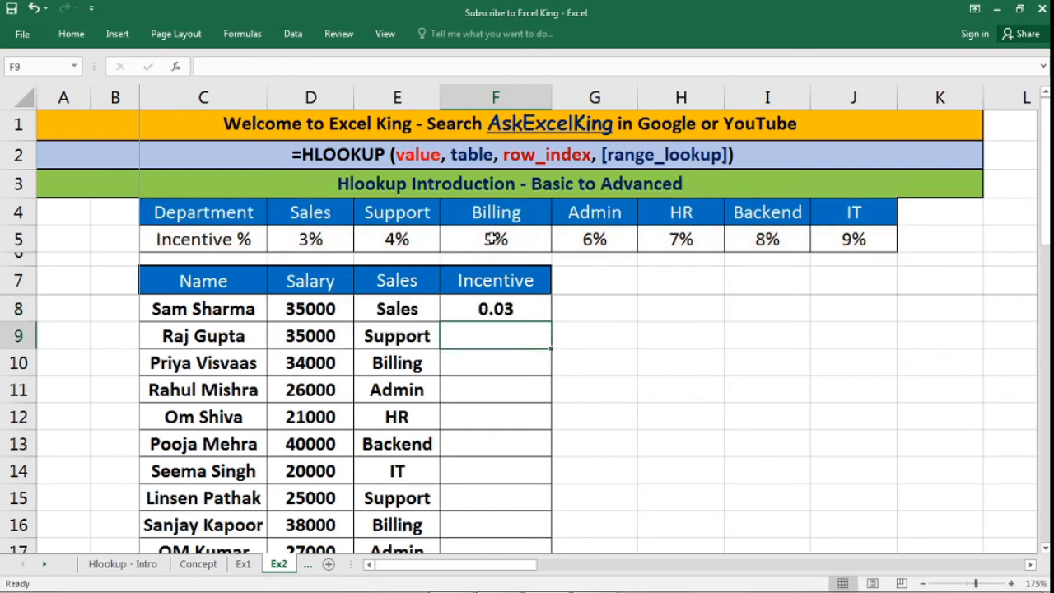
Format F8 as a percentage with no decimal places.
left_click(512, 309)
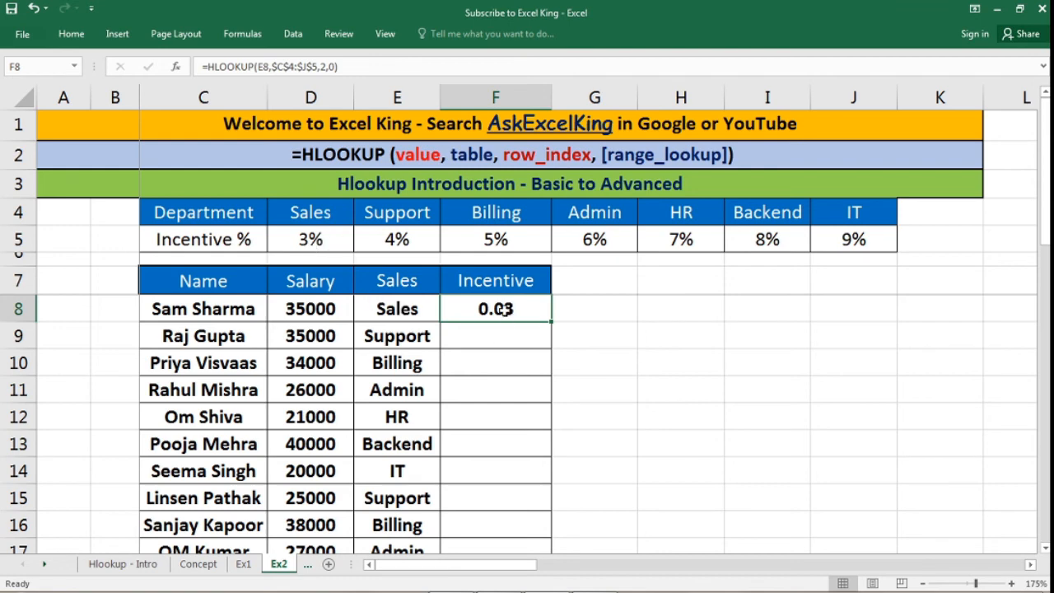
left_click(71, 34)
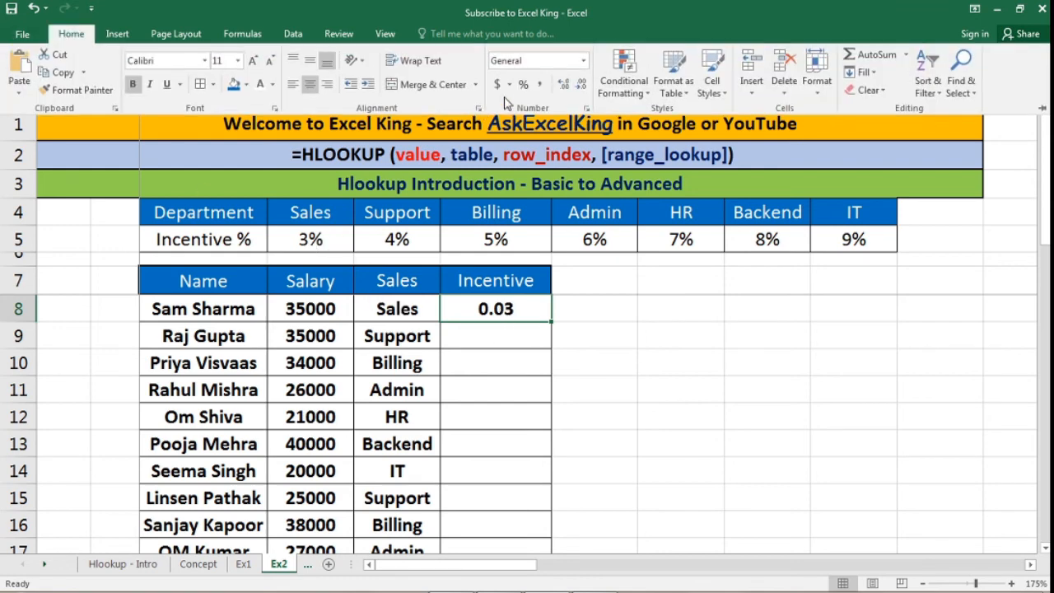
left_click(583, 62)
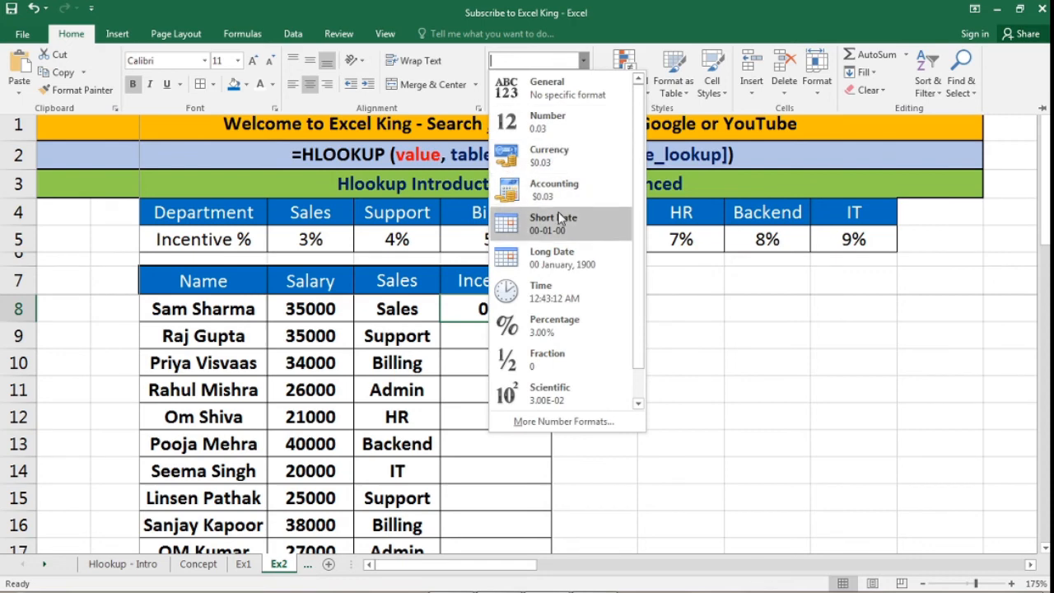
left_click(568, 326)
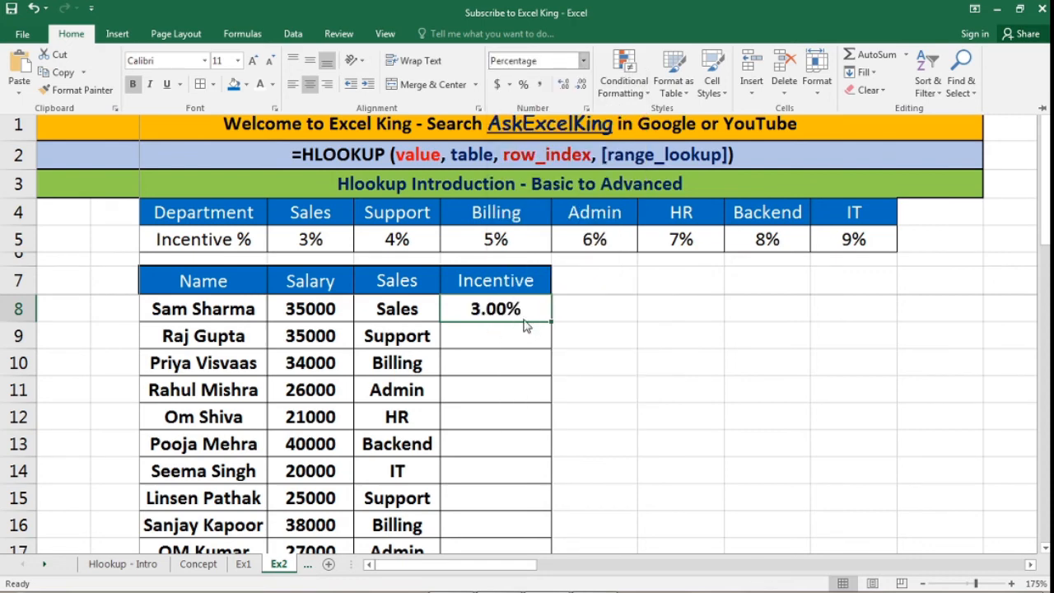
left_click(564, 87)
left_click(581, 89)
left_click(581, 89)
left_click(580, 89)
key("ctrl+F1")
Fill the F8 lookup formula down the Incentive column to the last employee and check the copied rows.
double_click(551, 322)
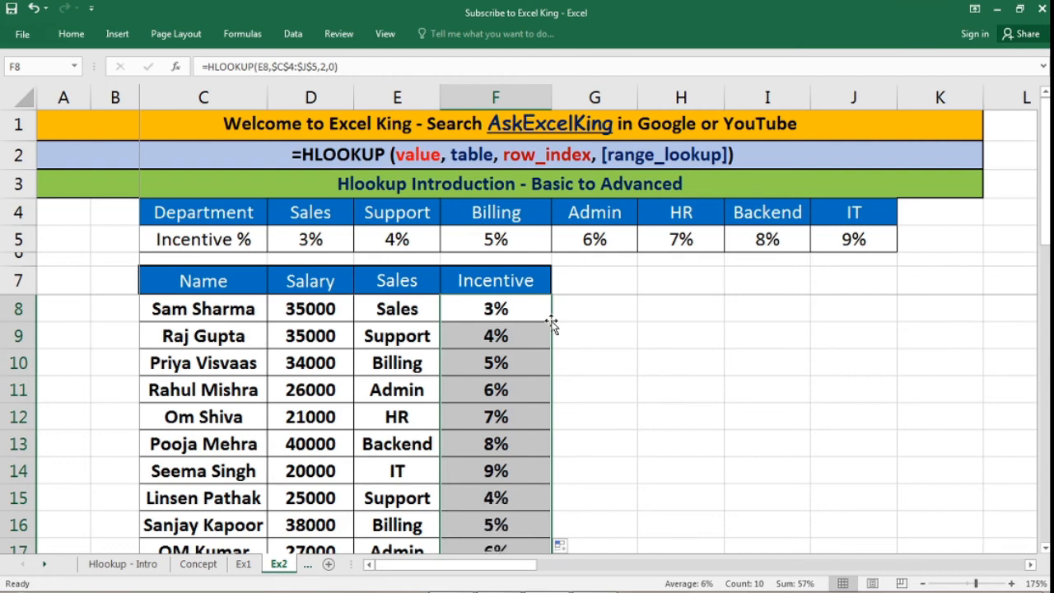
scroll(551, 322, "down", 2)
scroll(551, 322, "up", 2)
left_click(523, 308)
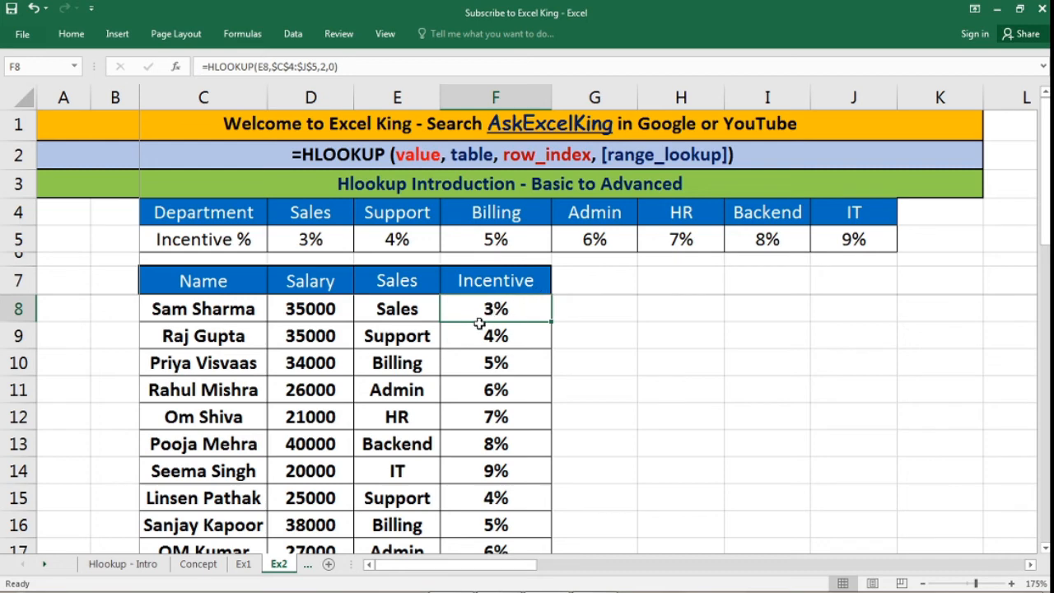
Multiply the first employee's lookup by salary, changing F8 to =HLOOKUP(E8,$C$4:$J$5,2,0)*D8.
left_click(530, 278)
left_click(501, 306)
double_click(509, 312)
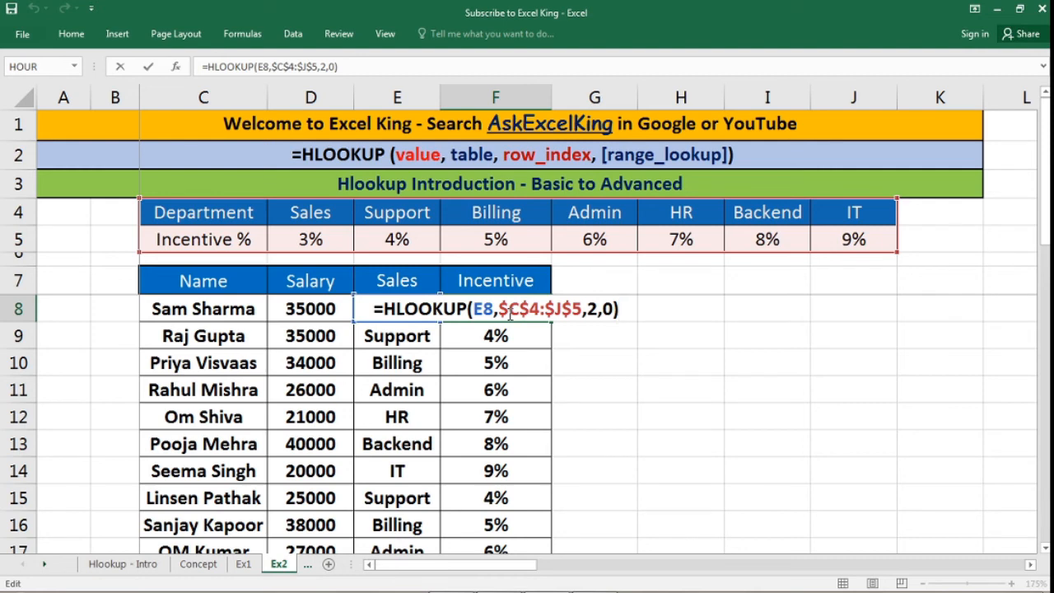
type("*")
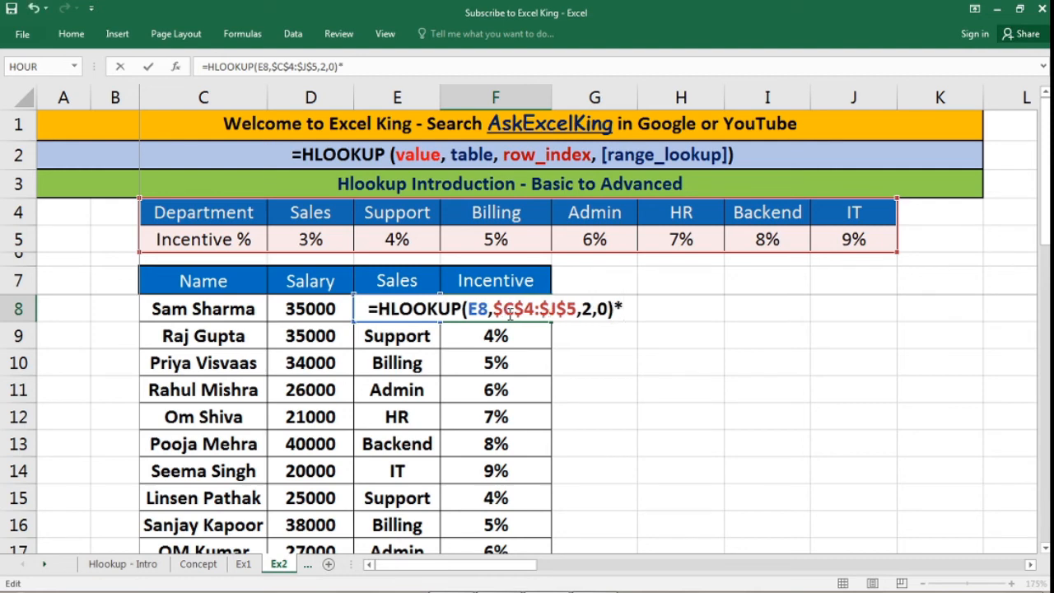
left_click(312, 310)
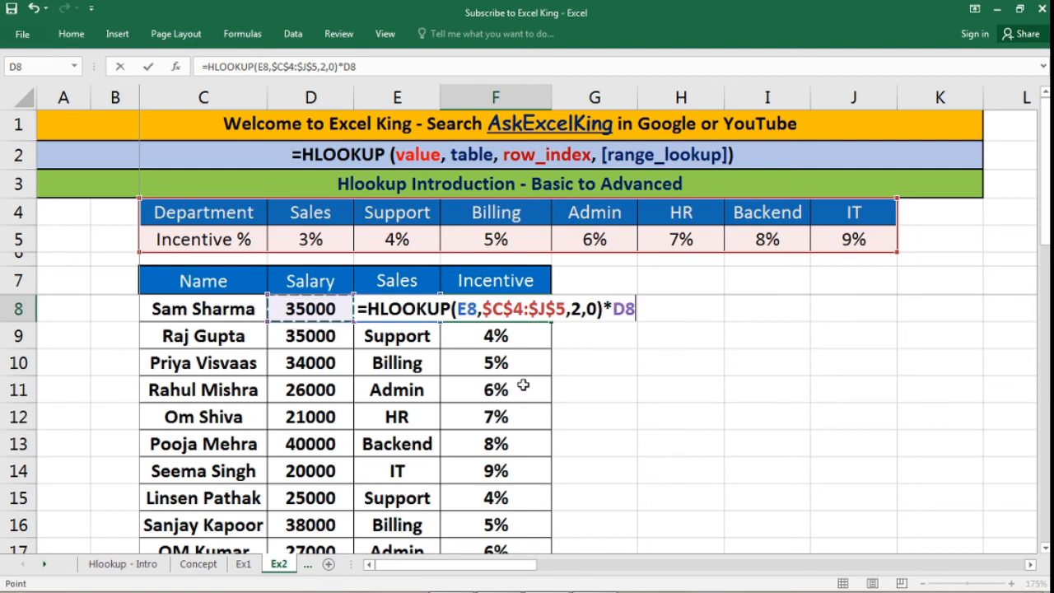
key("Return")
Set the number format of F8 to General so the incentive shows as an amount.
left_click(535, 309)
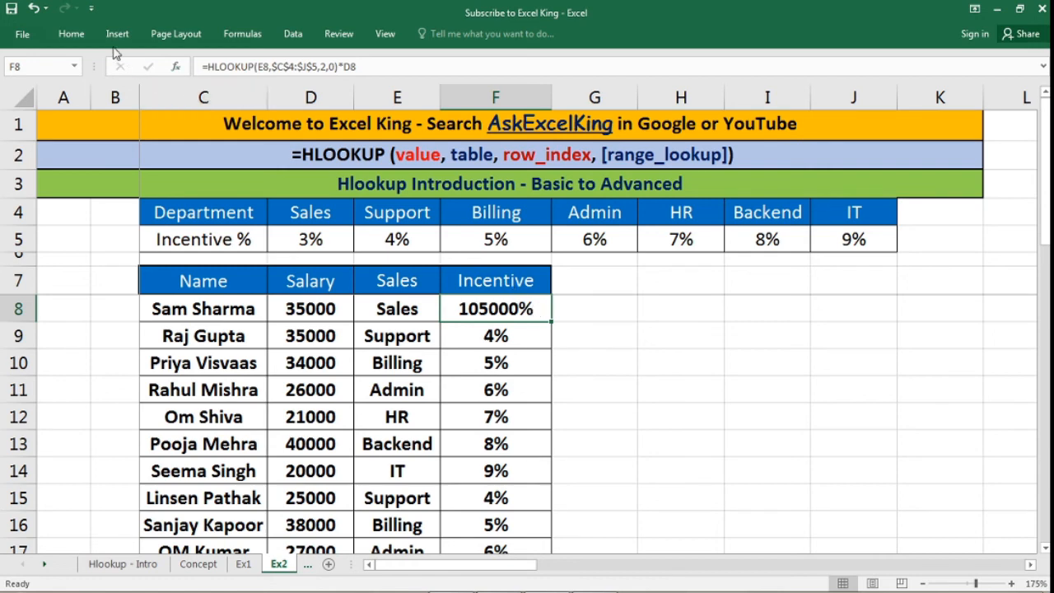
left_click(71, 34)
left_click(583, 60)
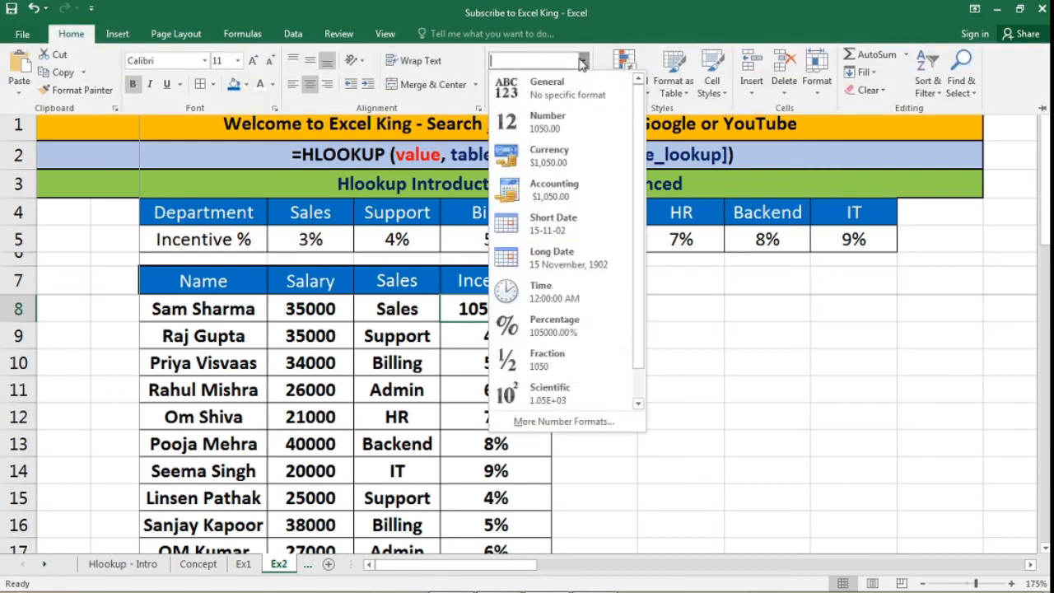
left_click(564, 96)
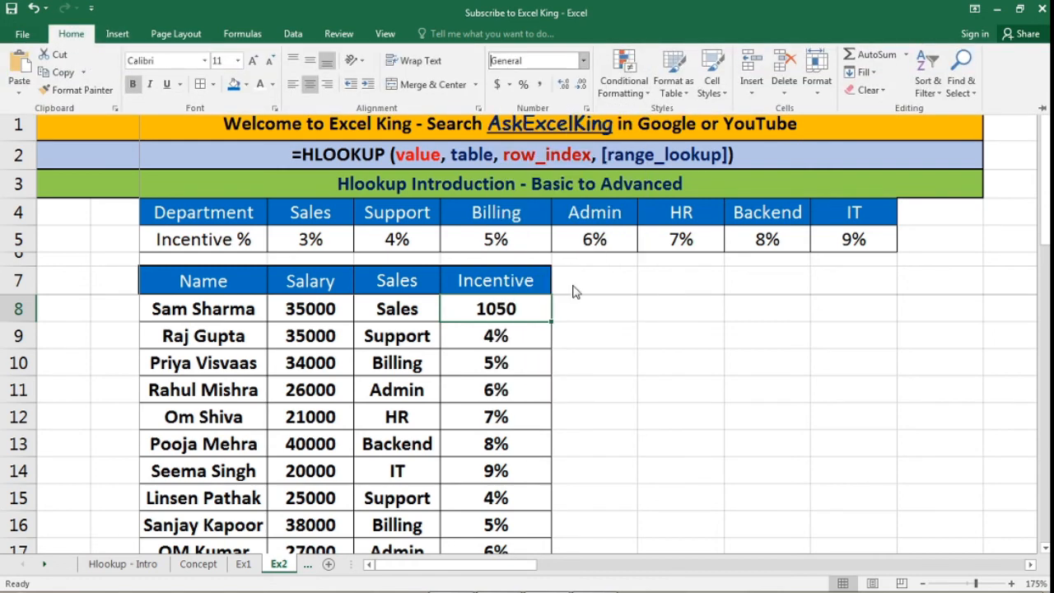
left_click(515, 311)
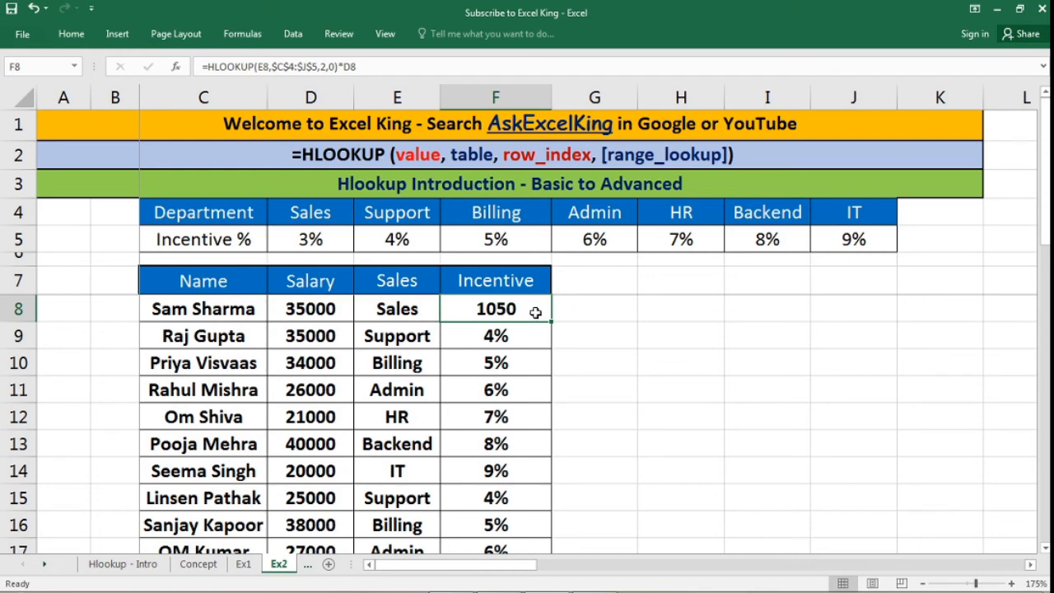
left_click(333, 309)
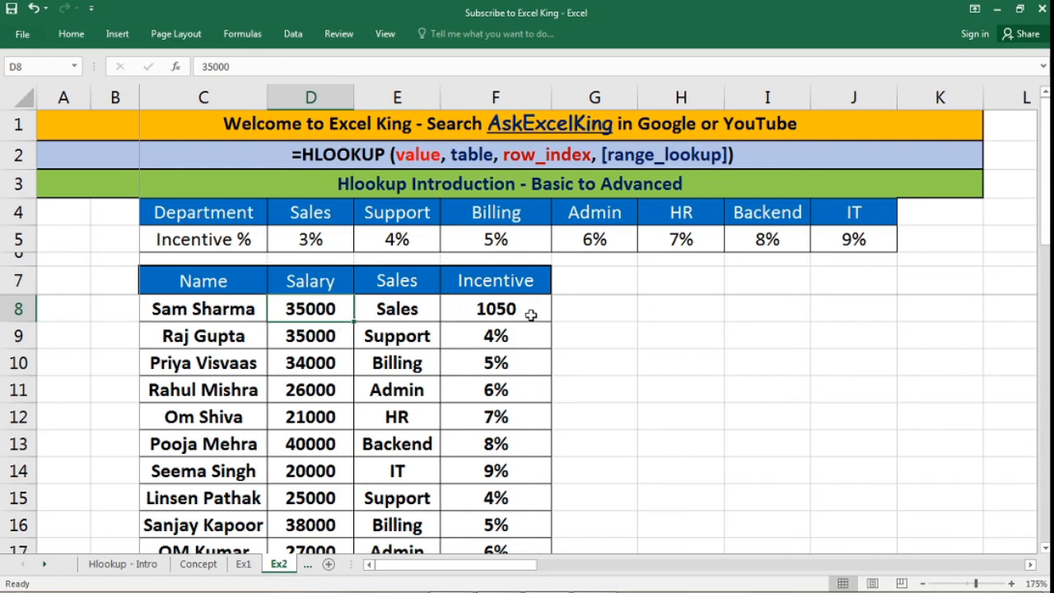
key("F2")
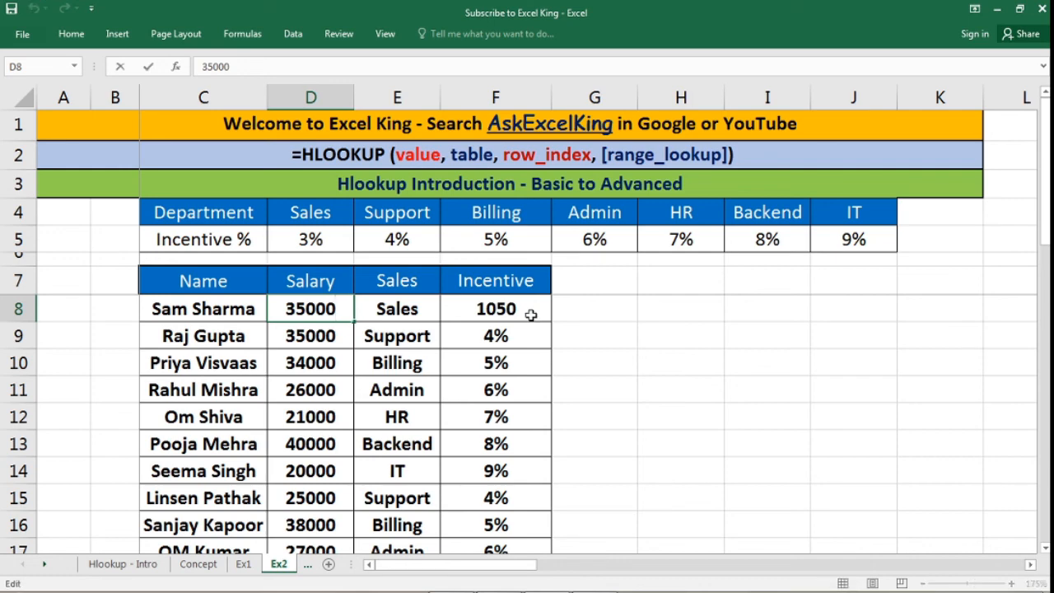
left_click(609, 283)
left_click(684, 280)
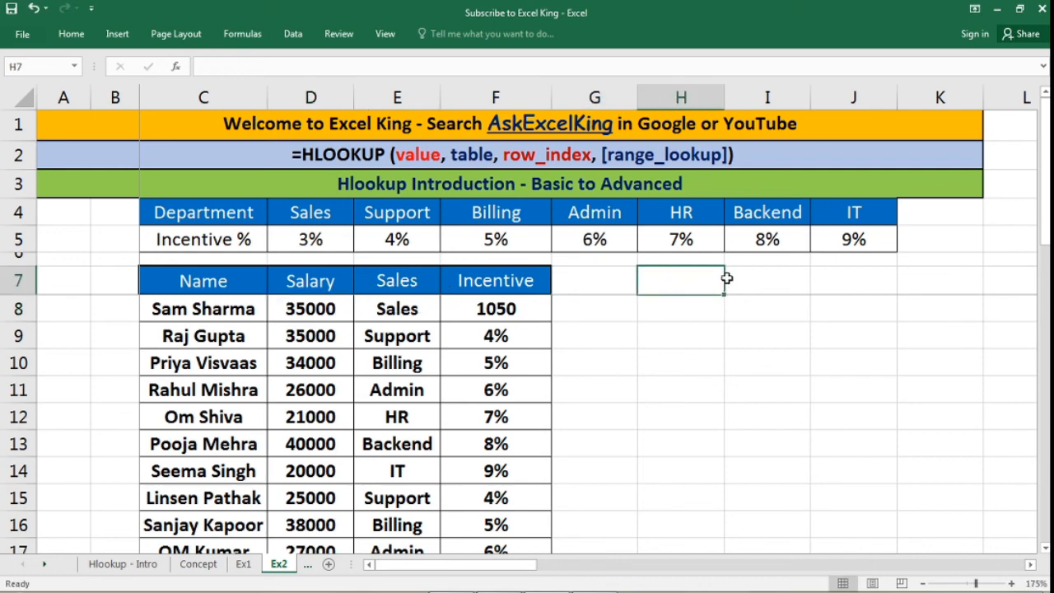
left_click(767, 284)
left_click(881, 292)
left_click(946, 283)
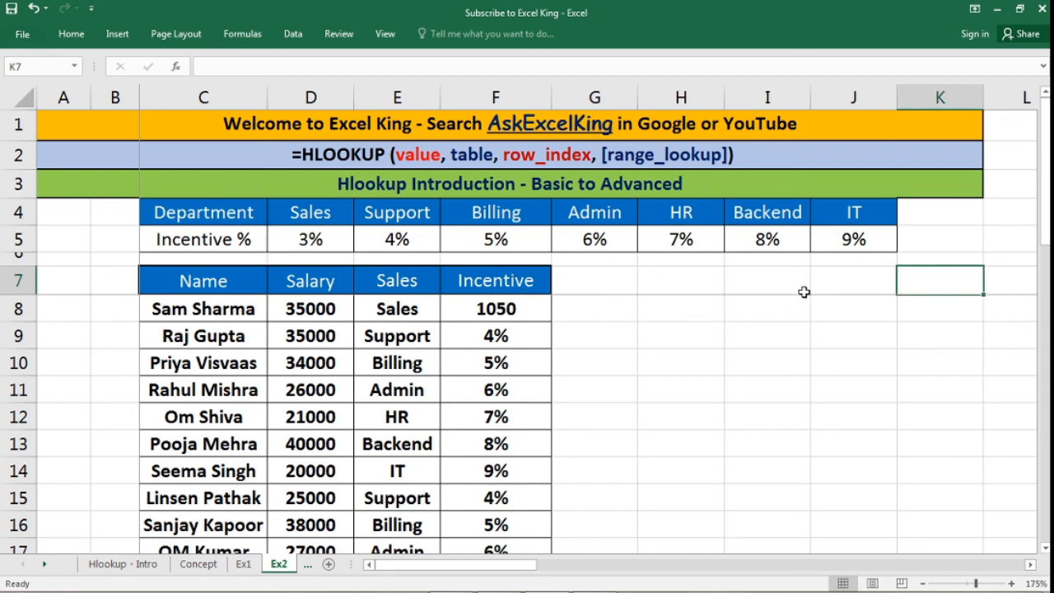
Add the salary to the F8 formula, making it =HLOOKUP(E8,$C$4:$J$5,2,0)*D8+D8, and fill it down the Incentive column.
left_click(524, 310)
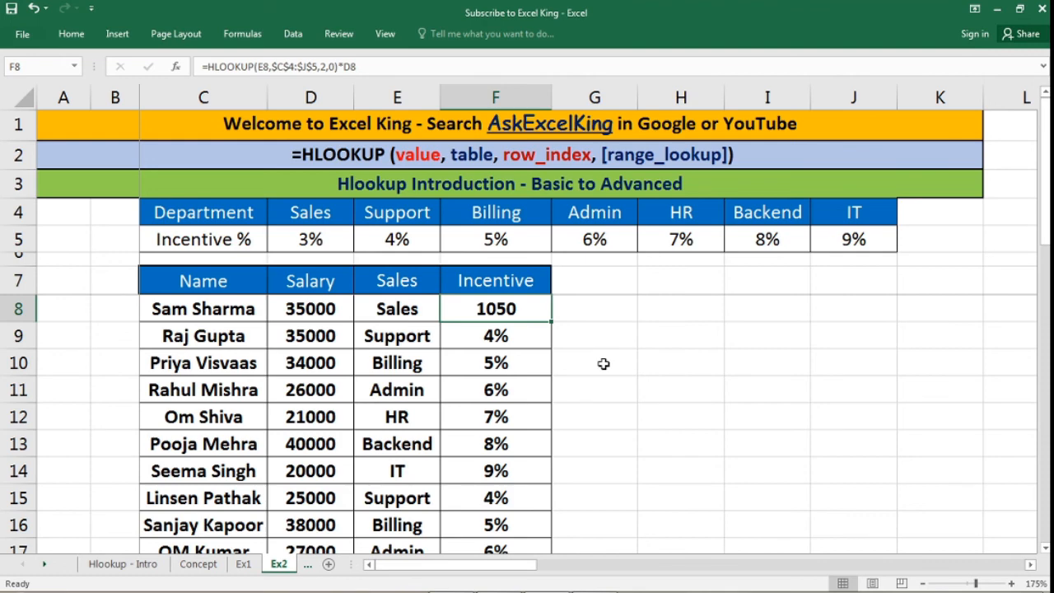
key("F2")
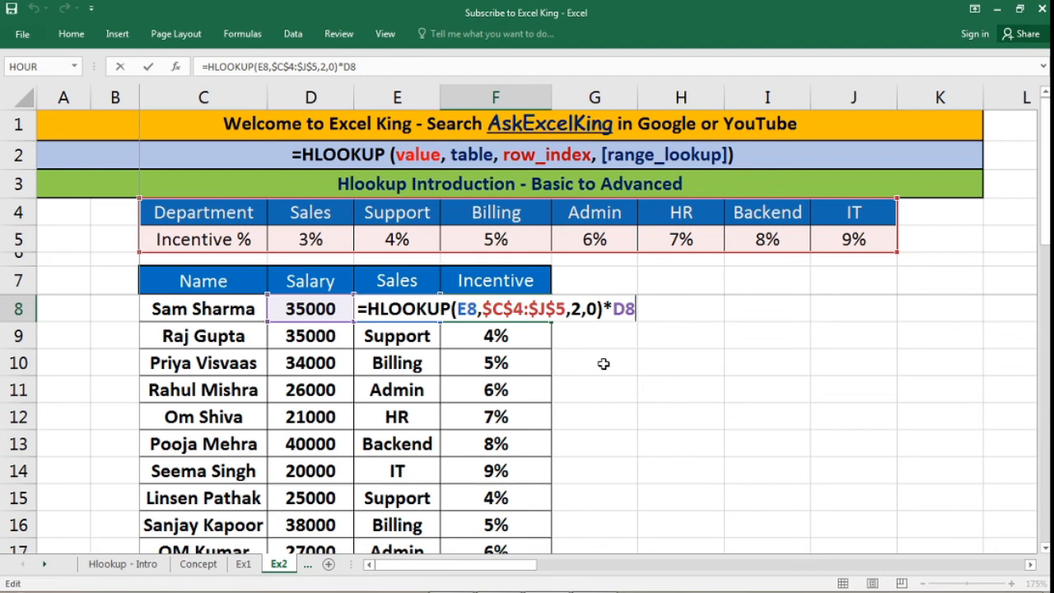
type("+")
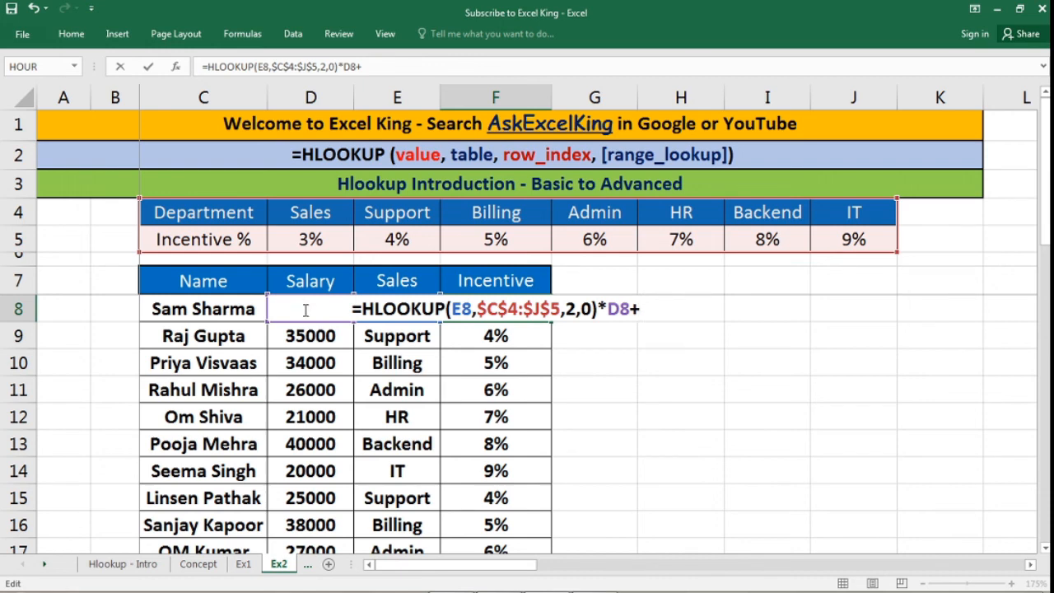
left_click(224, 309)
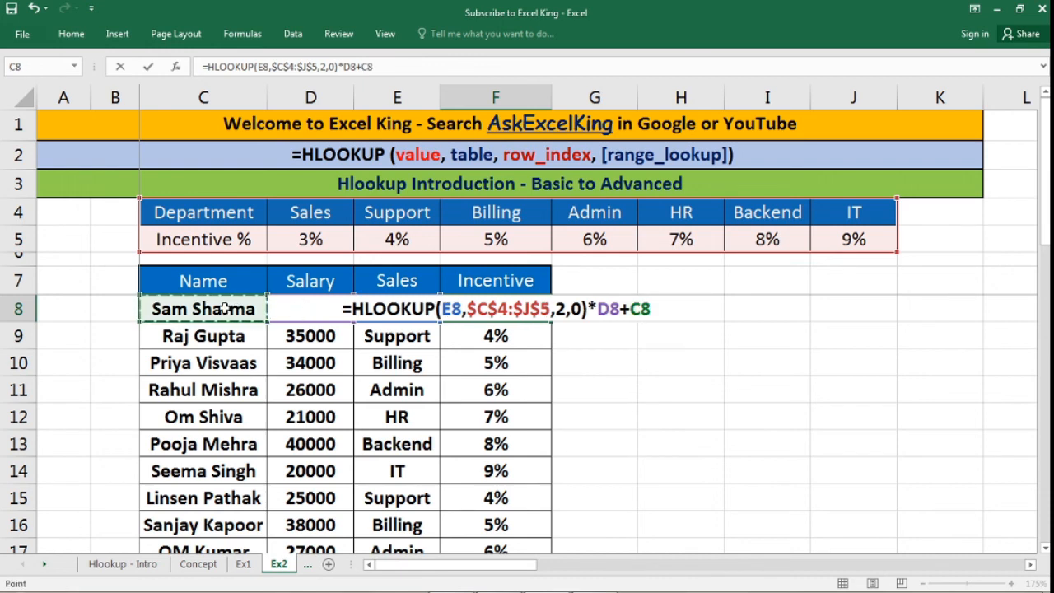
key("Right")
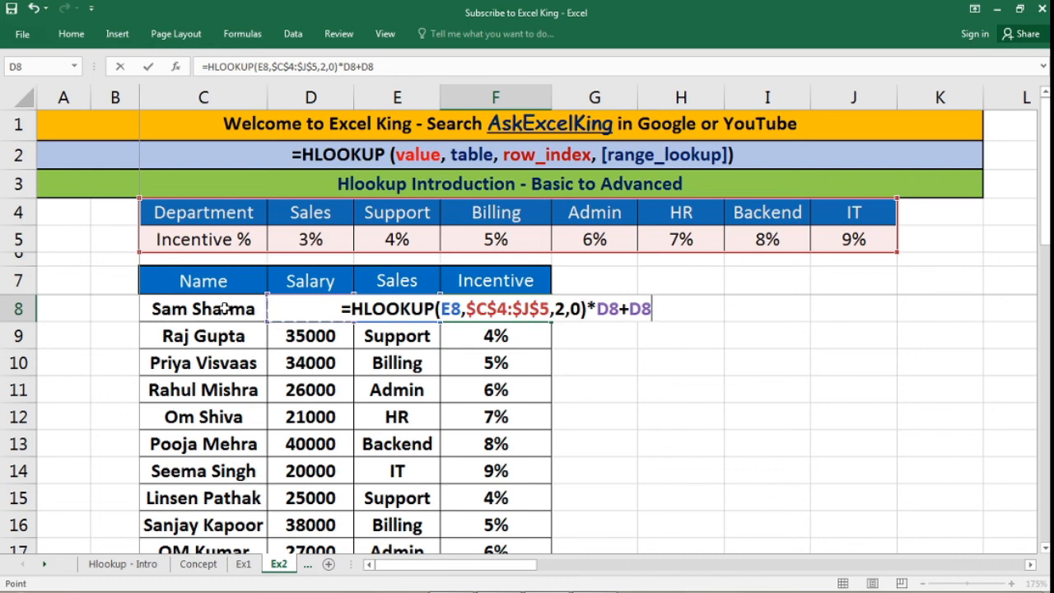
key("Return")
left_click(531, 307)
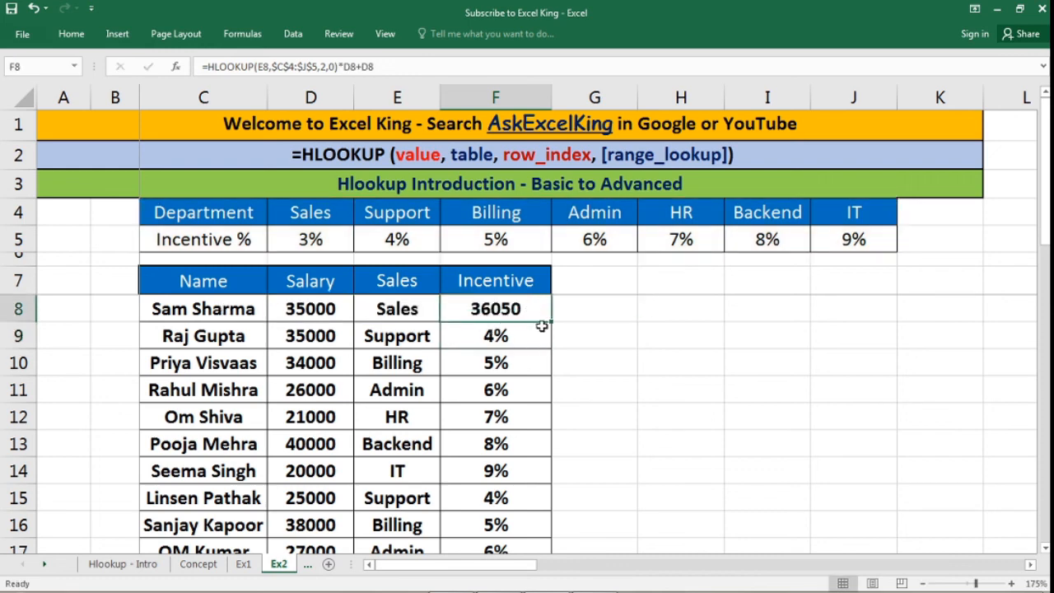
double_click(551, 323)
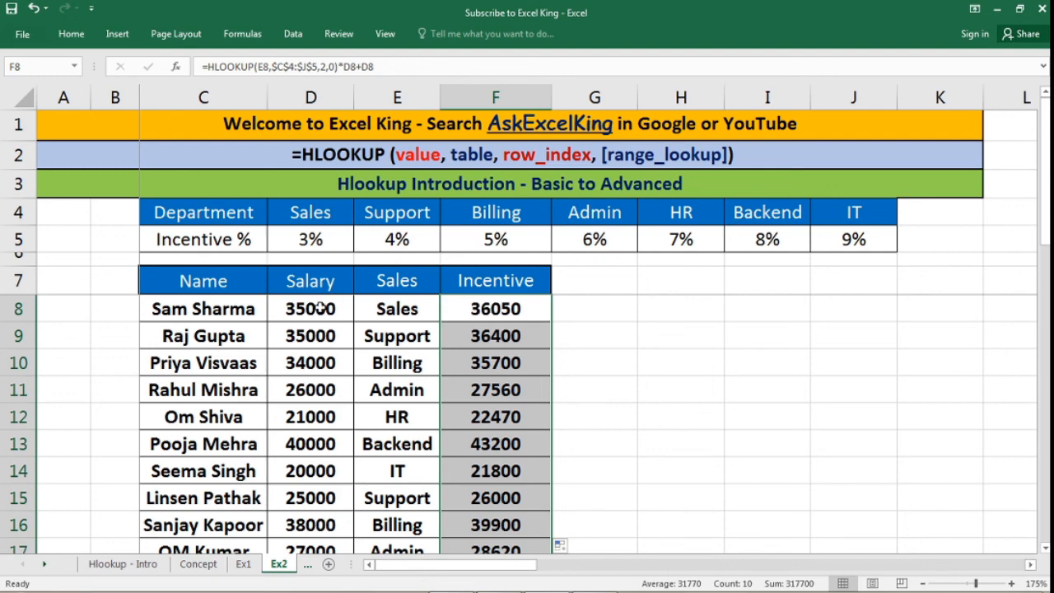
Rename the F7 header to Salary + Incentive and widen column F to fit it.
double_click(460, 280)
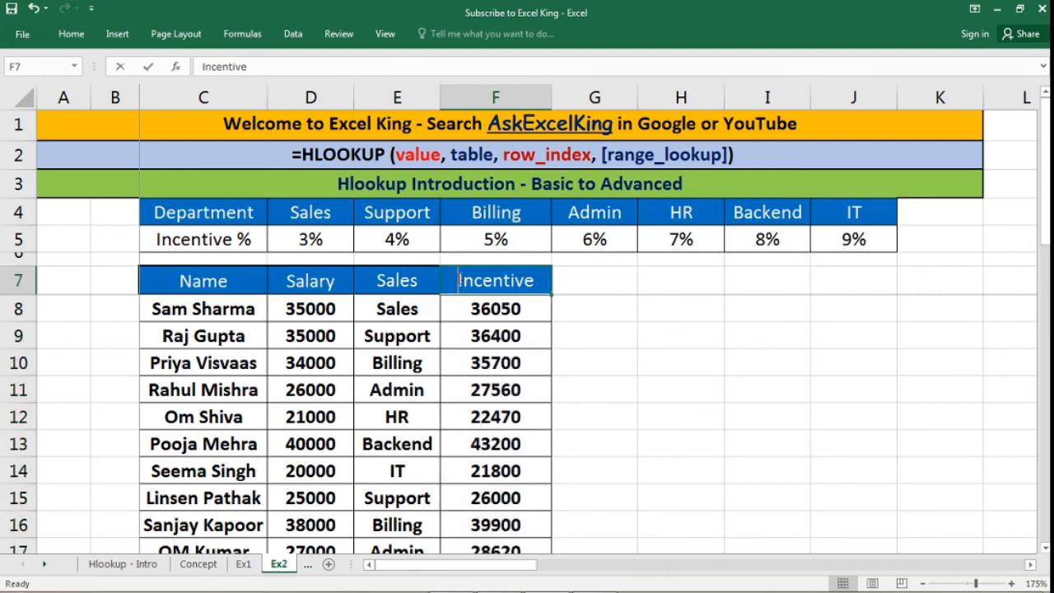
left_click(639, 313)
double_click(520, 275)
double_click(517, 280)
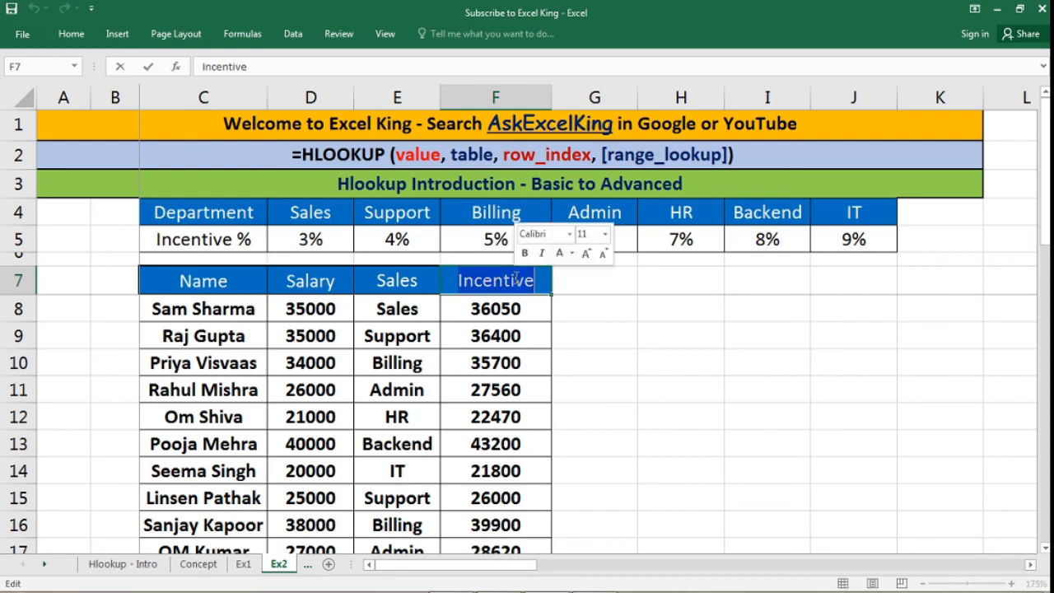
type("Salar")
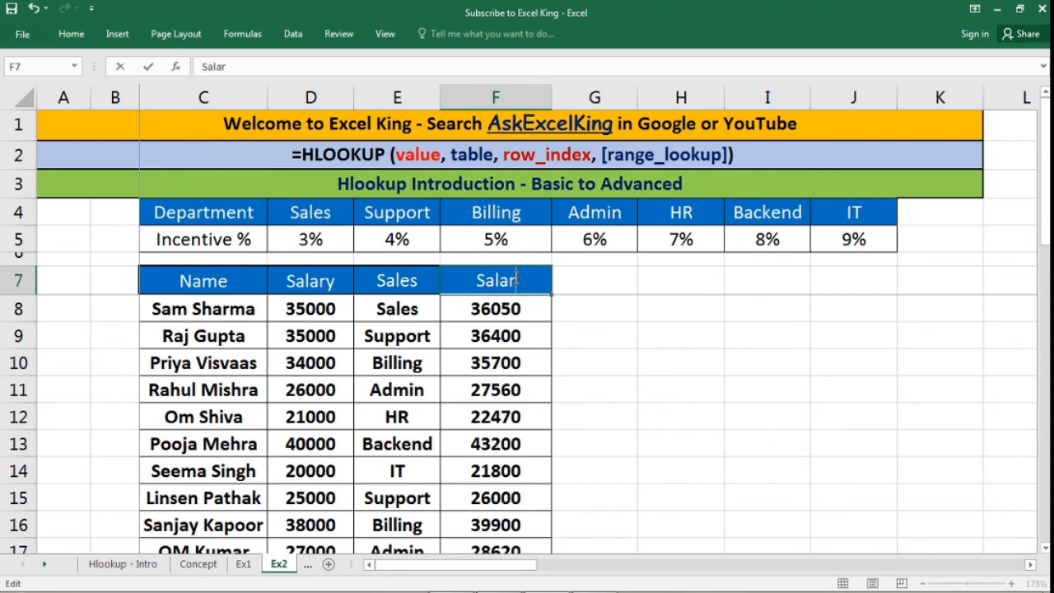
type("y +")
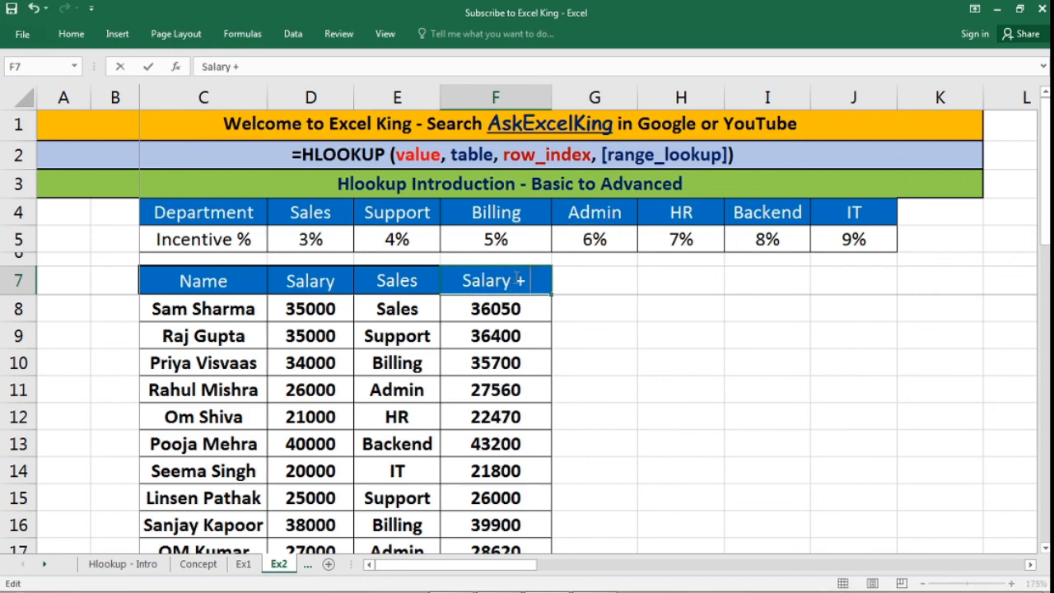
type(" Incentive")
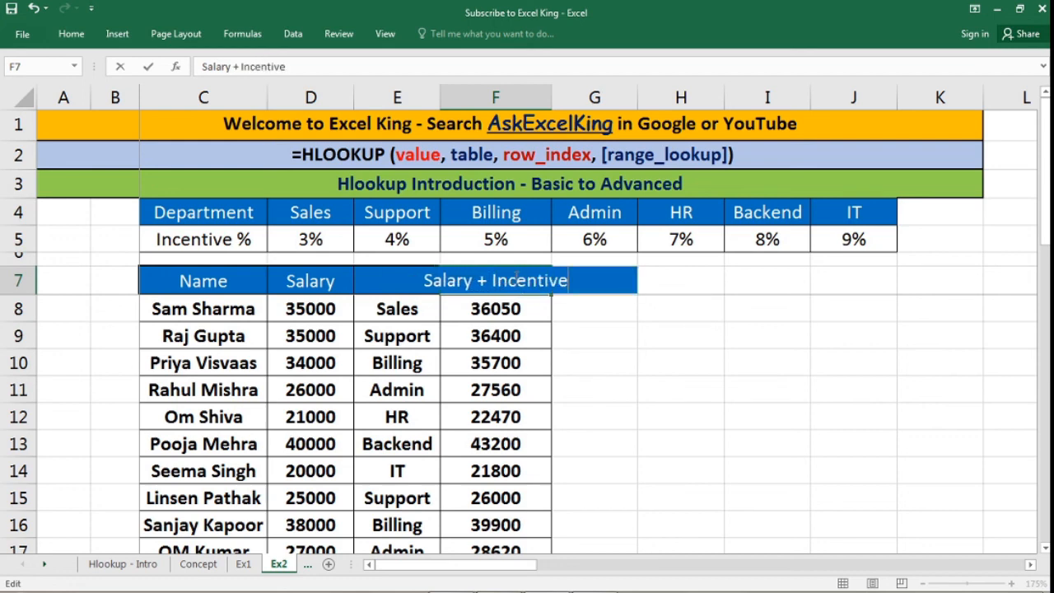
key("Return")
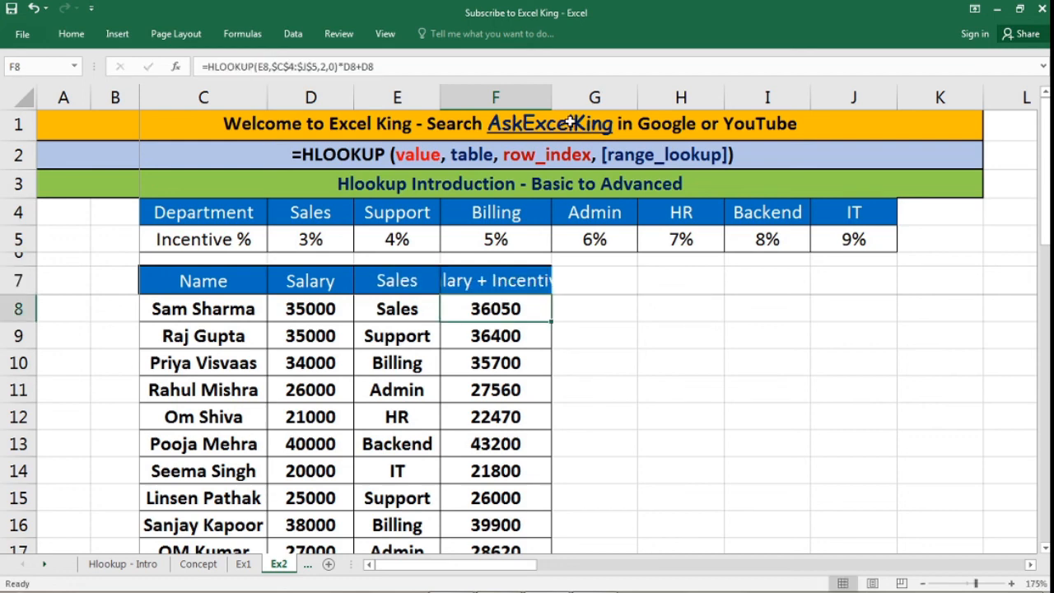
double_click(552, 98)
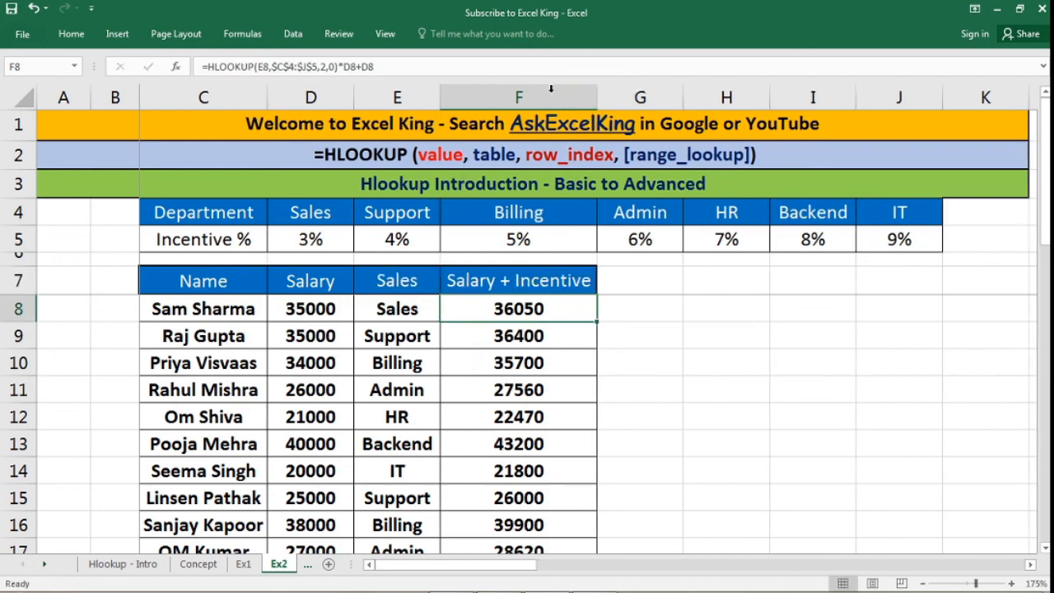
Compare the Backend employee's salary in row 13 with the Salary + Incentive amount in the same row.
left_click(672, 307, "shift")
left_click(572, 306)
left_click_drag(326, 449, 524, 446)
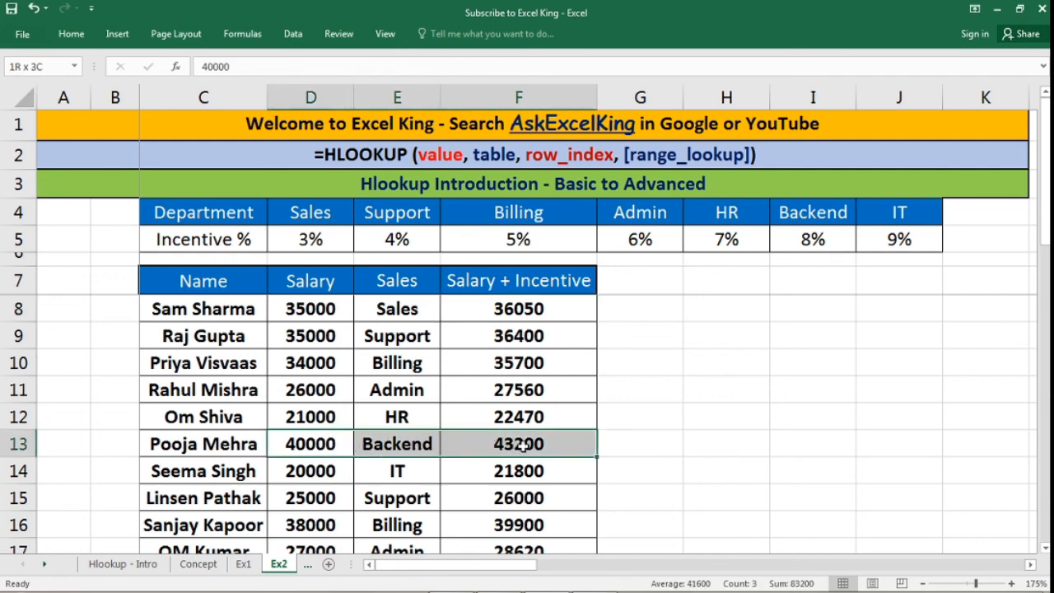
left_click(325, 445)
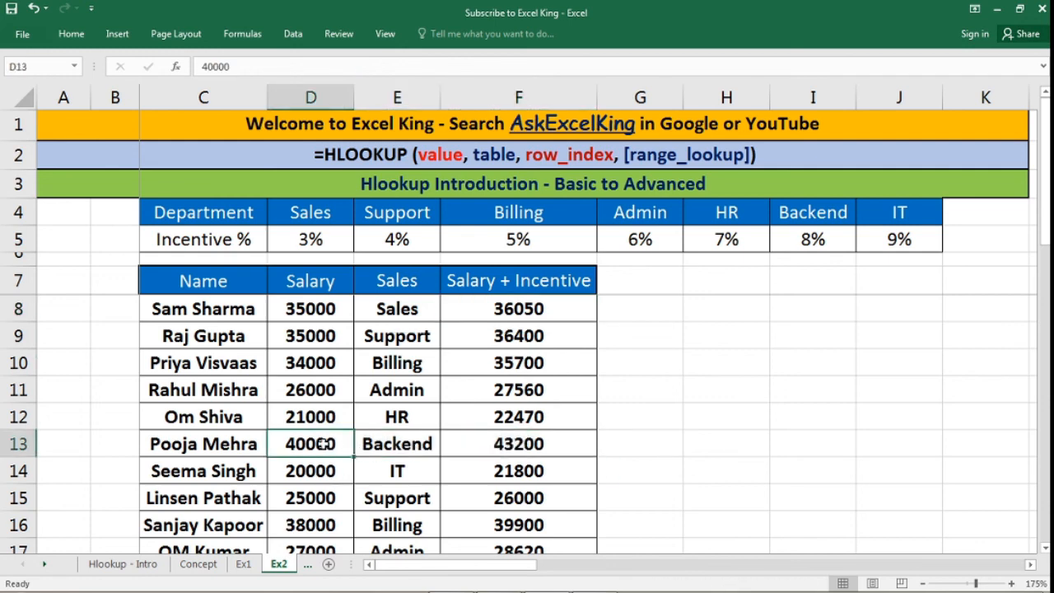
left_click(524, 449)
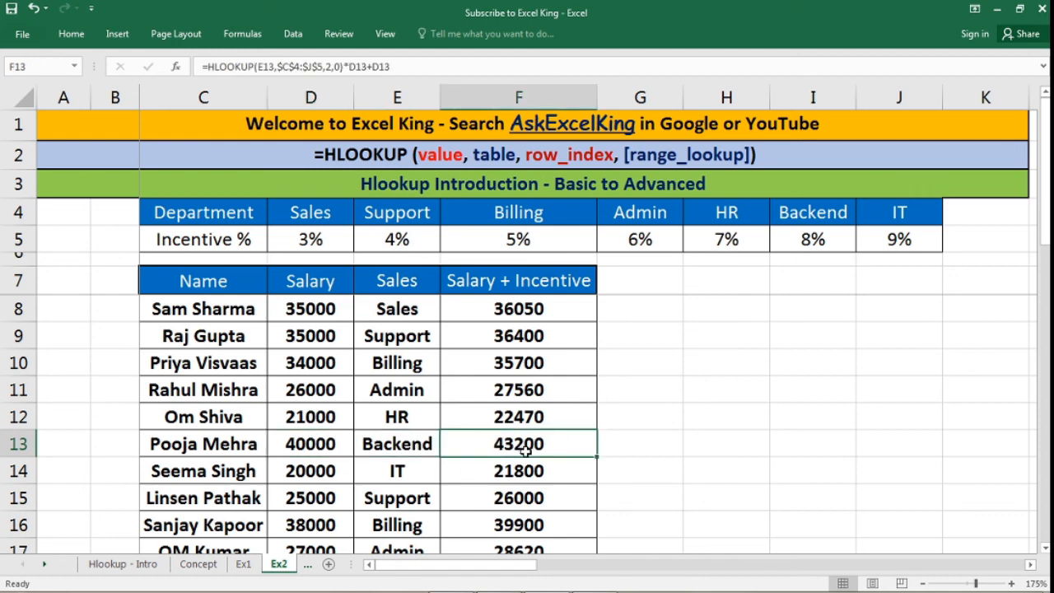
left_click(330, 449)
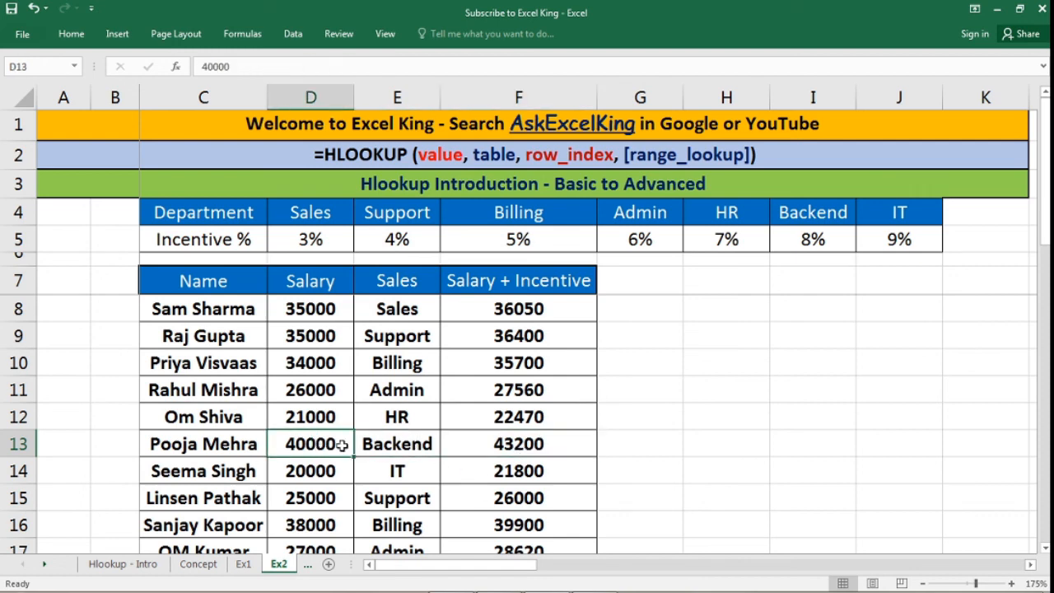
Enter the Backend employee's salary 40000 in H10 and the Backend incentive rate 8% in I10 for a manual check.
left_click(704, 363)
type("40000")
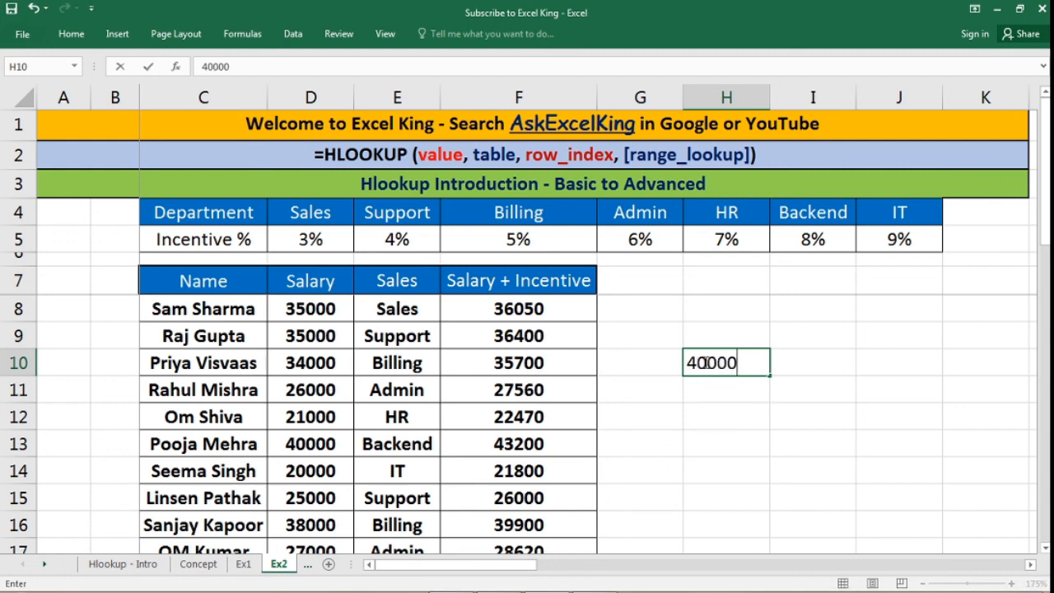
key("Return")
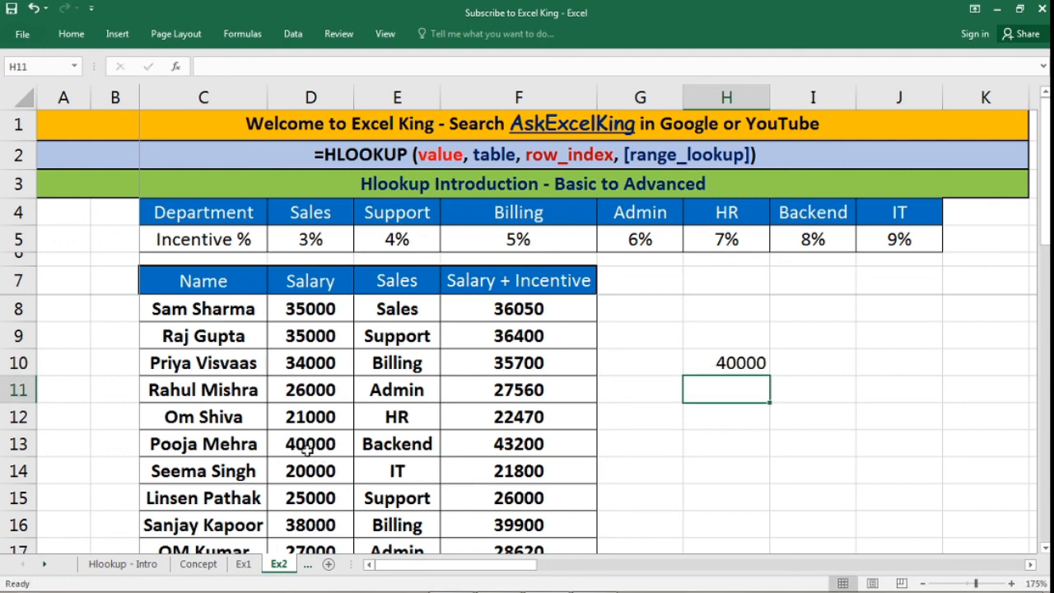
left_click(387, 449)
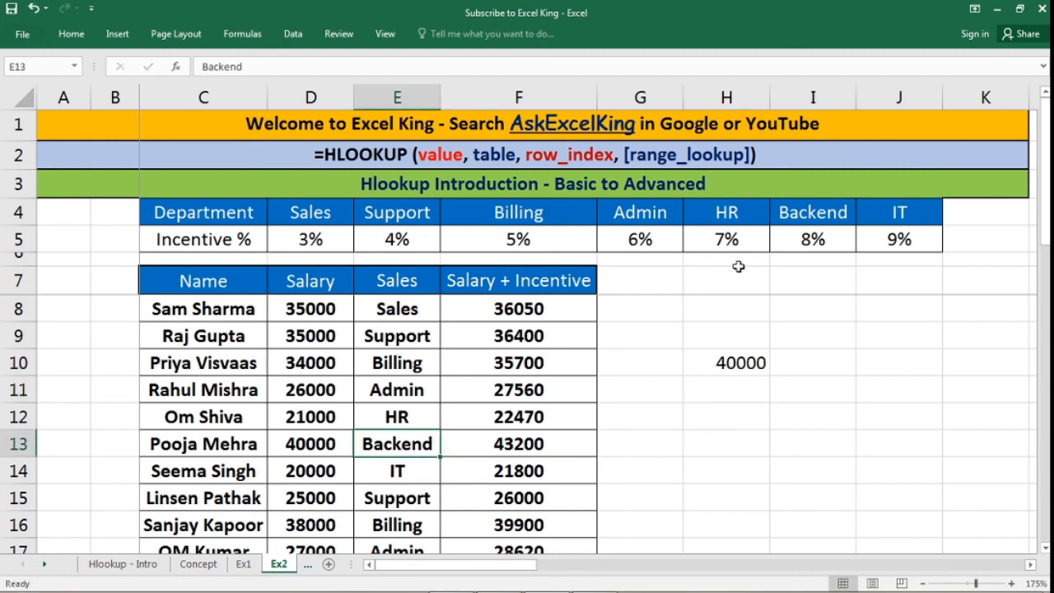
left_click(824, 243)
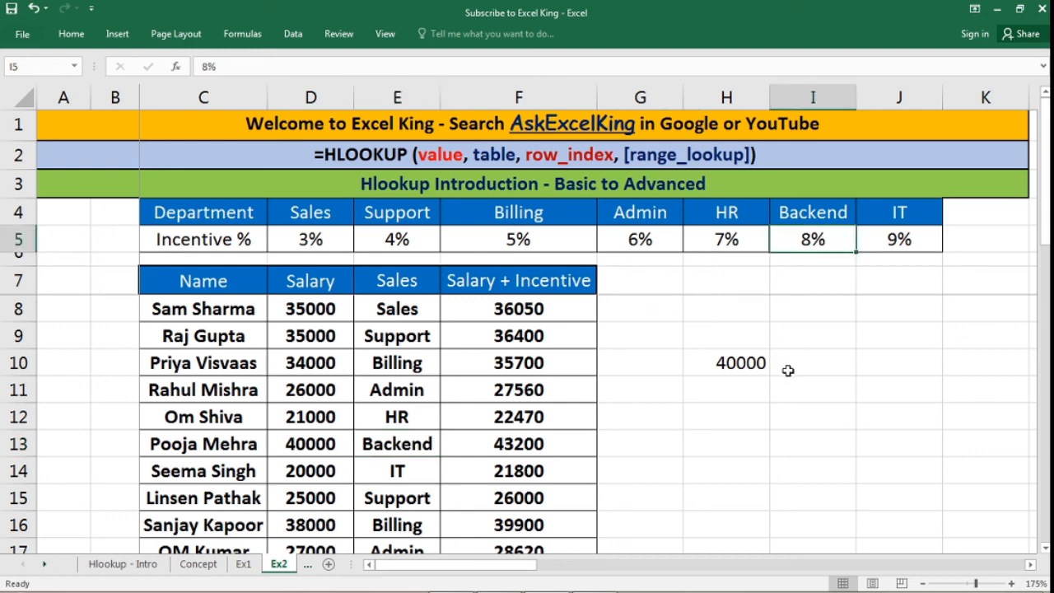
left_click(807, 362)
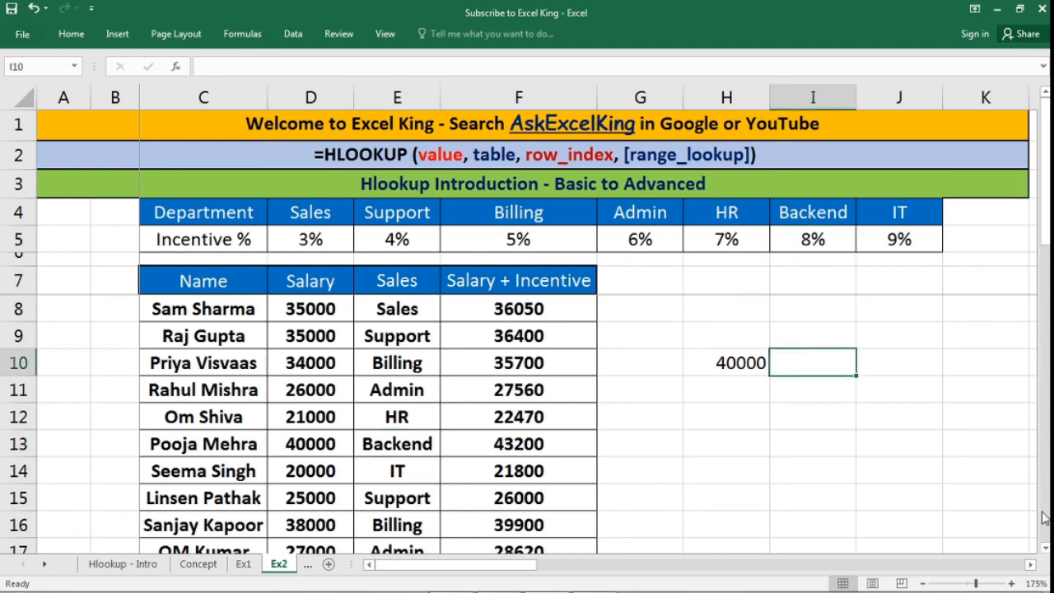
type("8%")
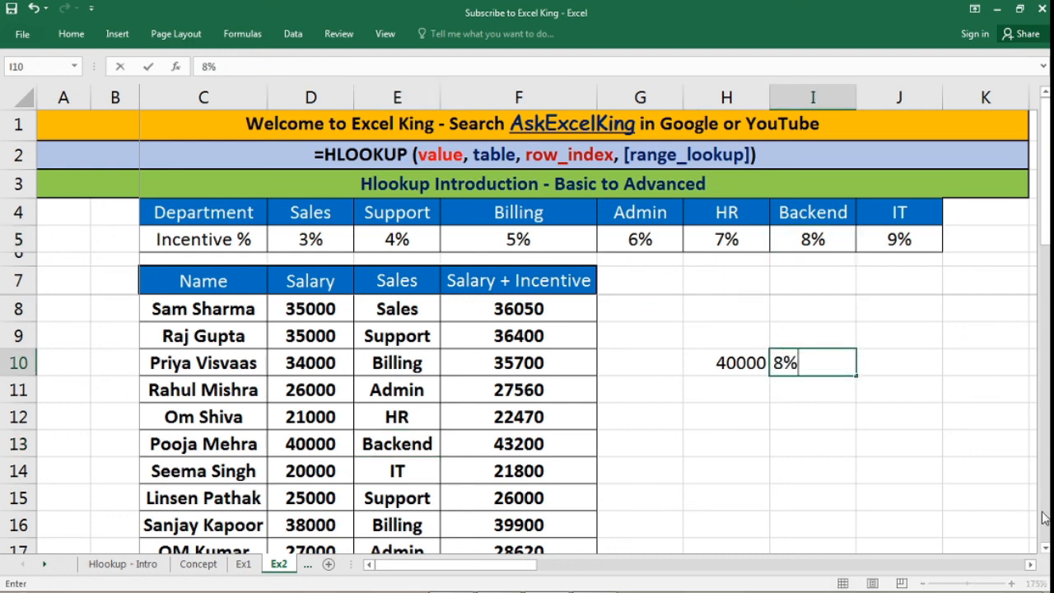
key("Return")
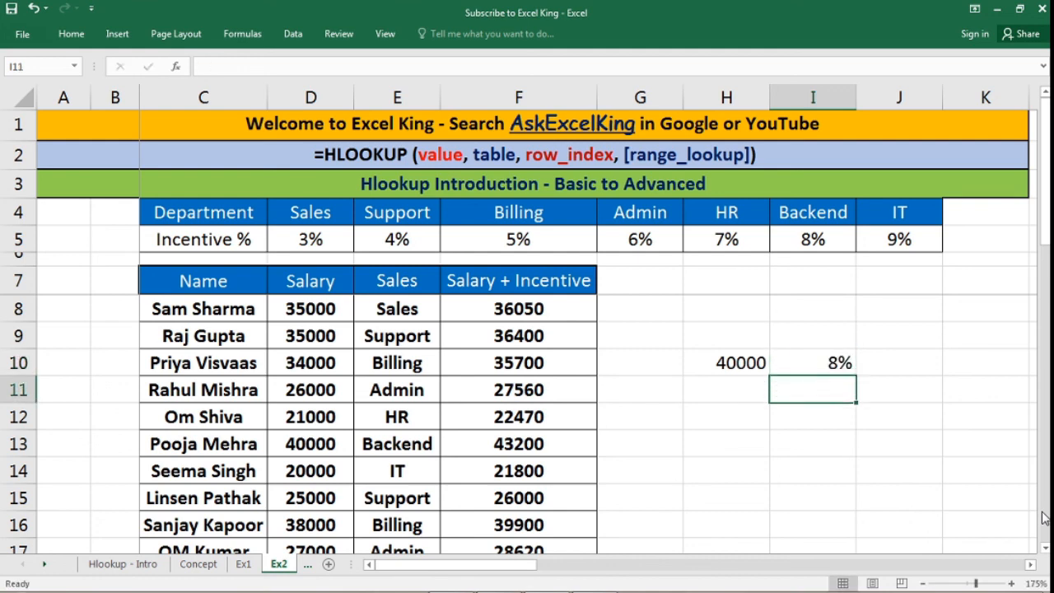
Calculate the incentive amount in J10 with the formula =H10*I10.
type("=")
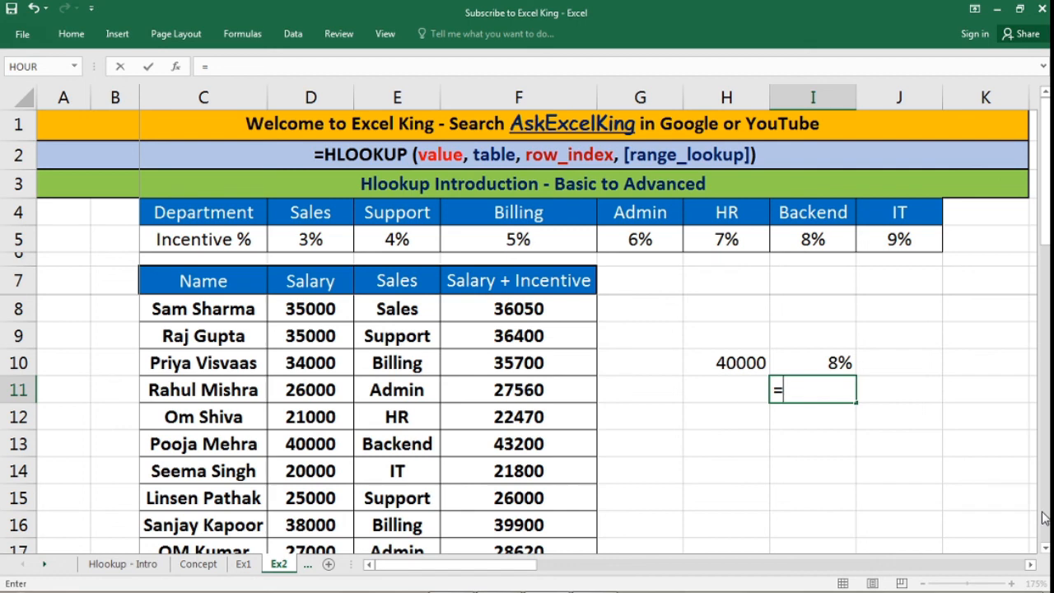
key("Escape")
key("Up")
key("Right")
type("=")
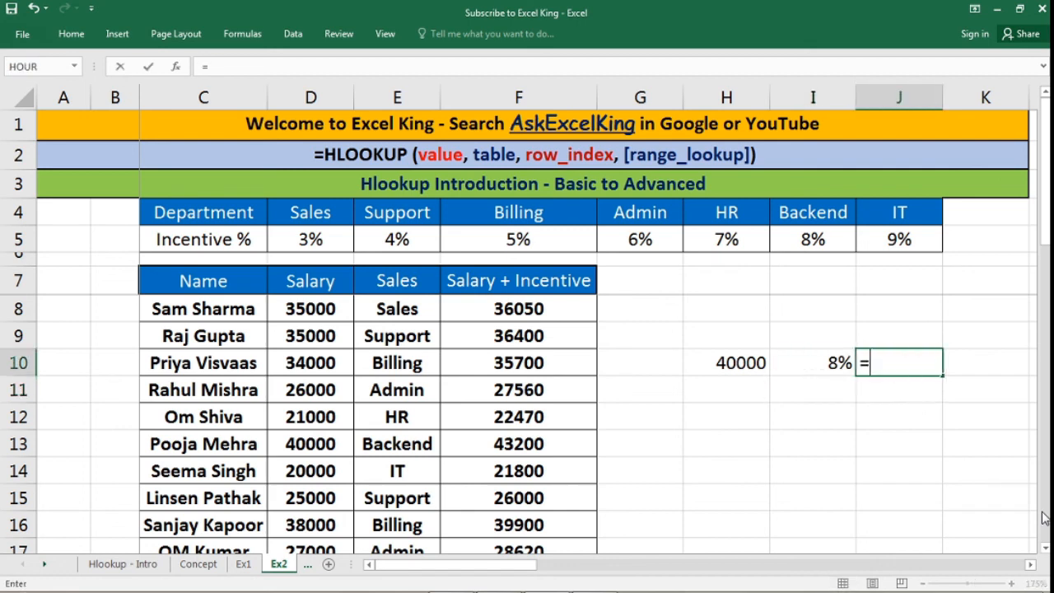
key("Left")
key("Left")
type("*")
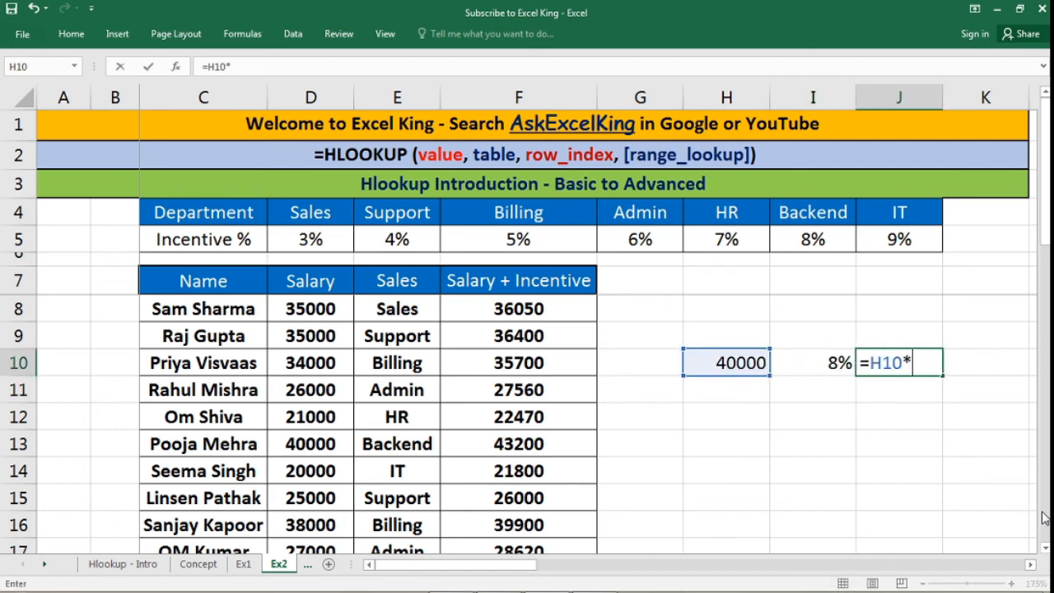
key("Left")
key("Return")
Add the salary and incentive in J12 with =H10+J10 and compare the sum with the Backend employee's amount in F13.
key("Down")
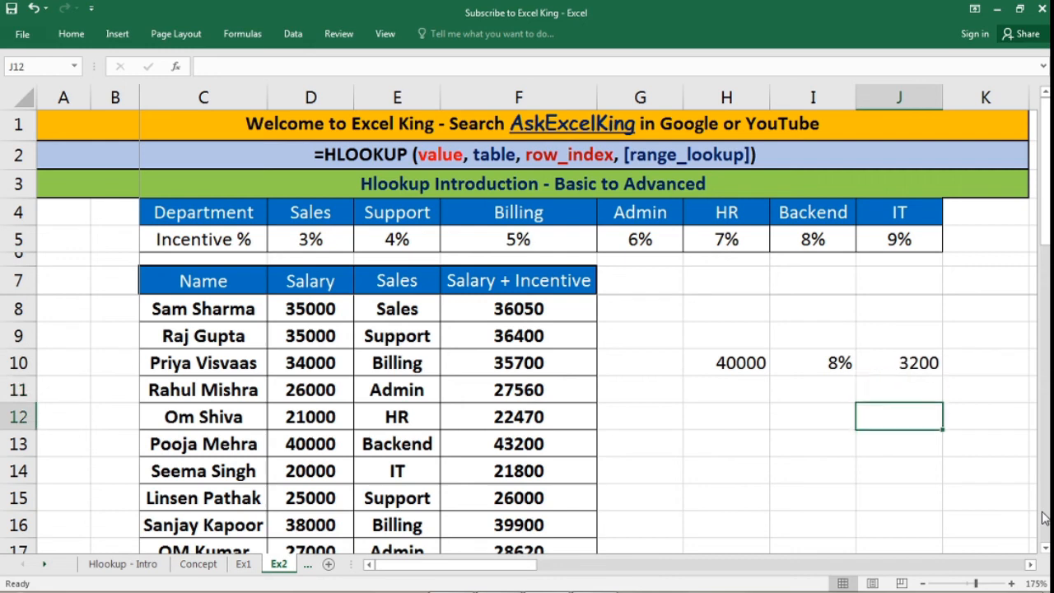
type("=")
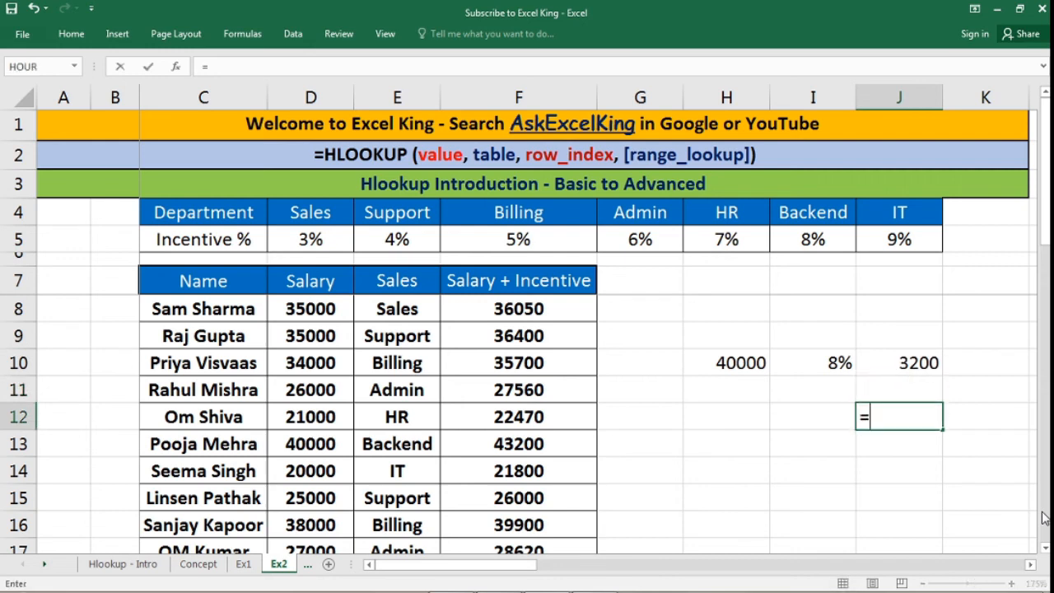
left_click(721, 364)
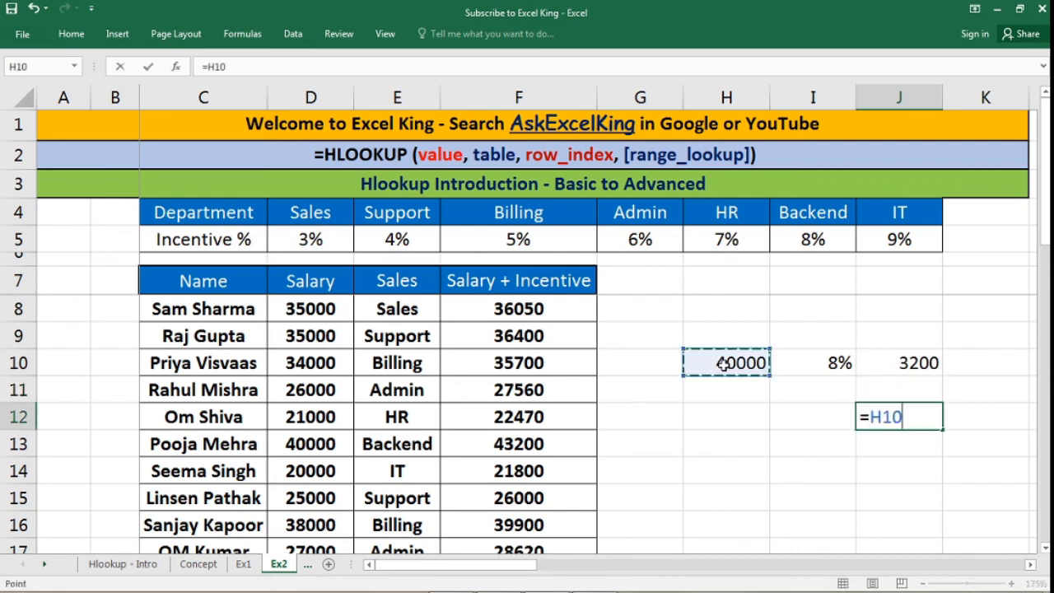
type("+")
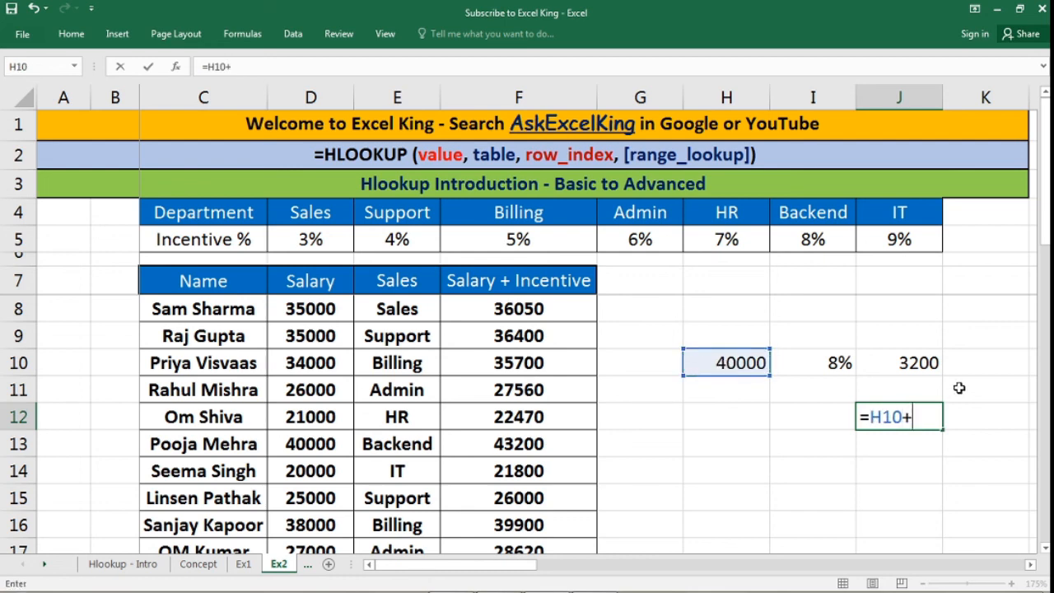
left_click(943, 363)
key("Return")
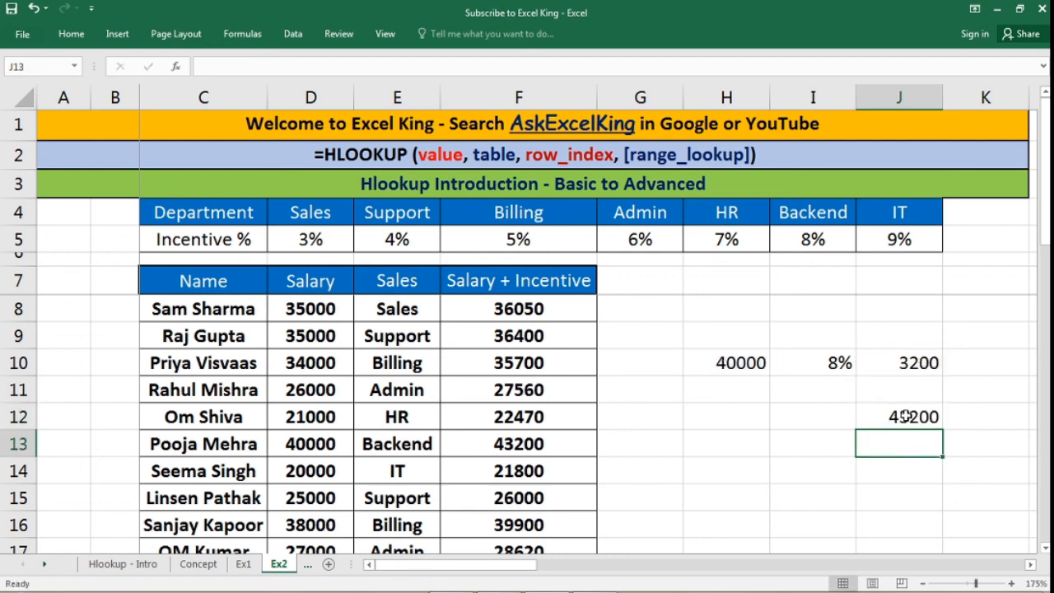
left_click(548, 449)
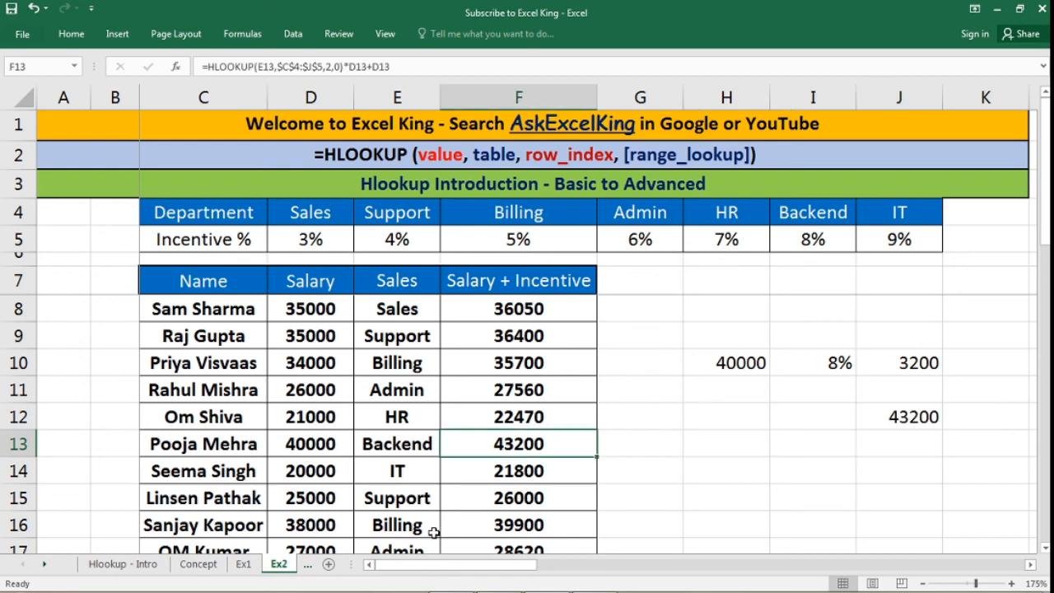
Review the No of Sales formula in B9 on the Ex1 sheet and return to the Hlookup - Intro sheet.
left_click(244, 564)
left_click(197, 289)
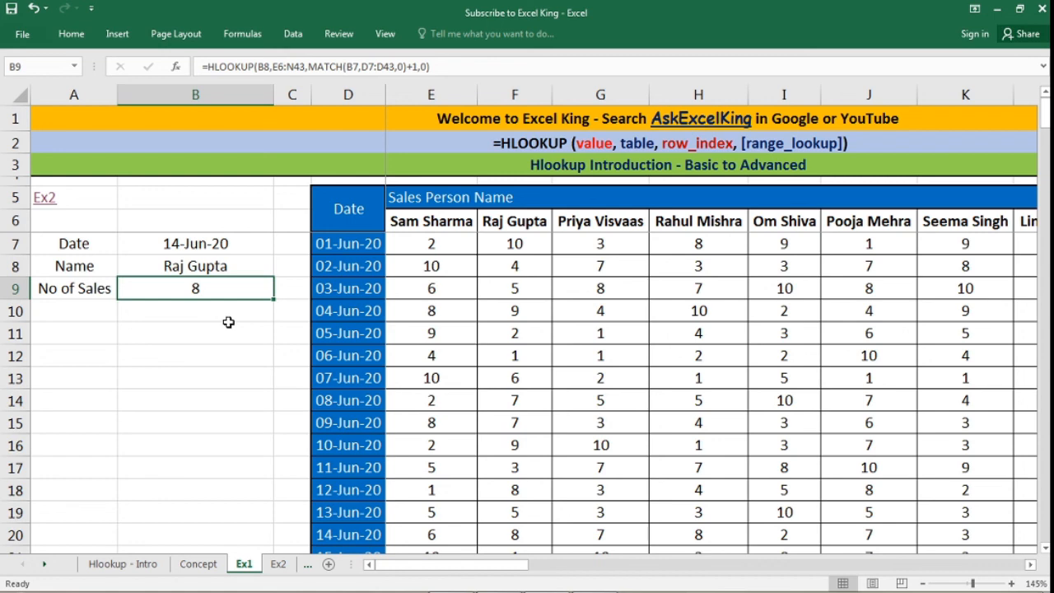
left_click(125, 565)
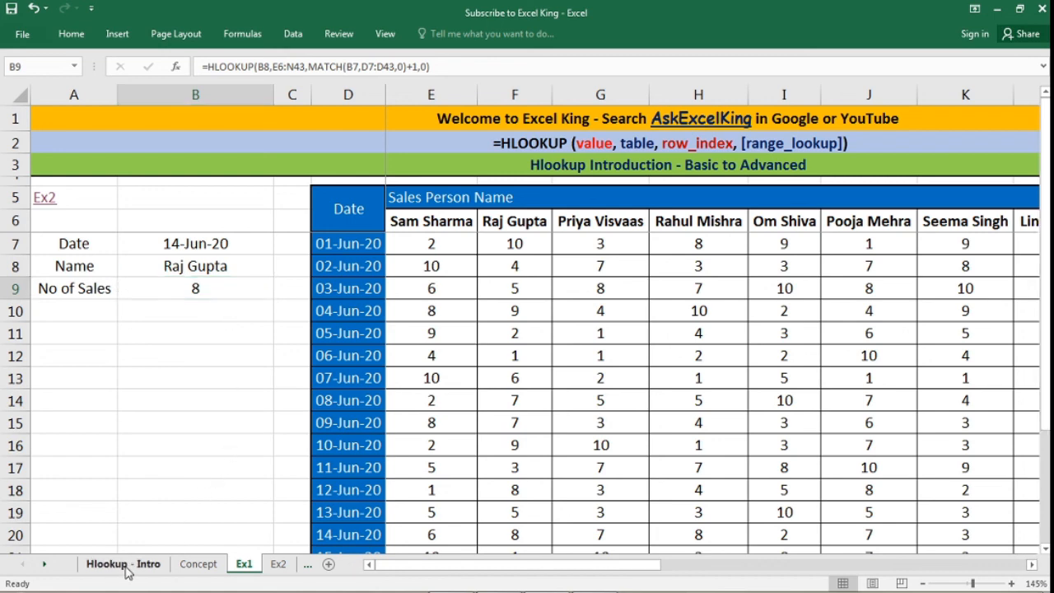
left_click(730, 423)
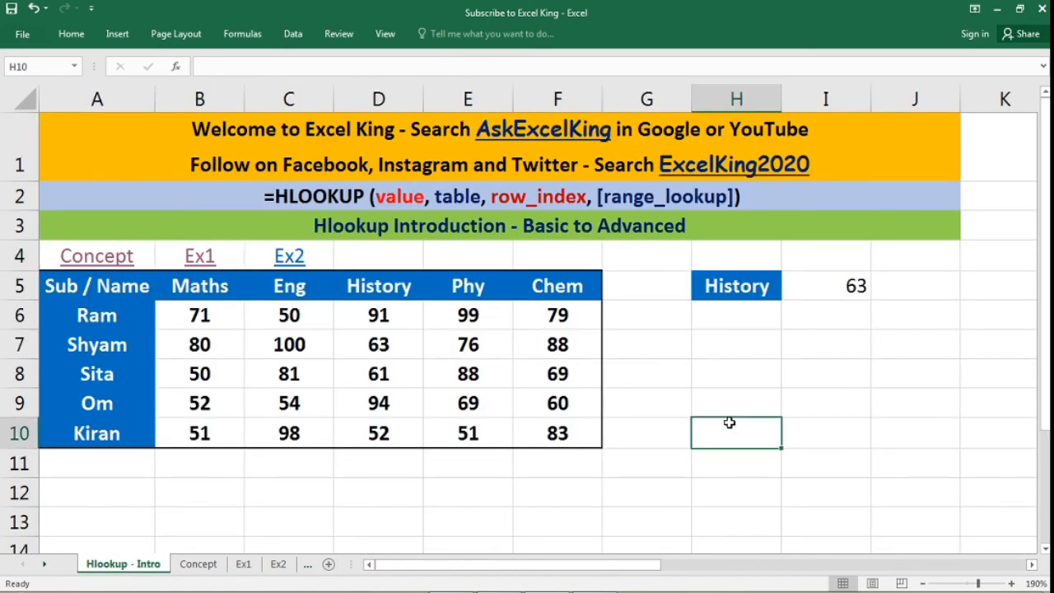